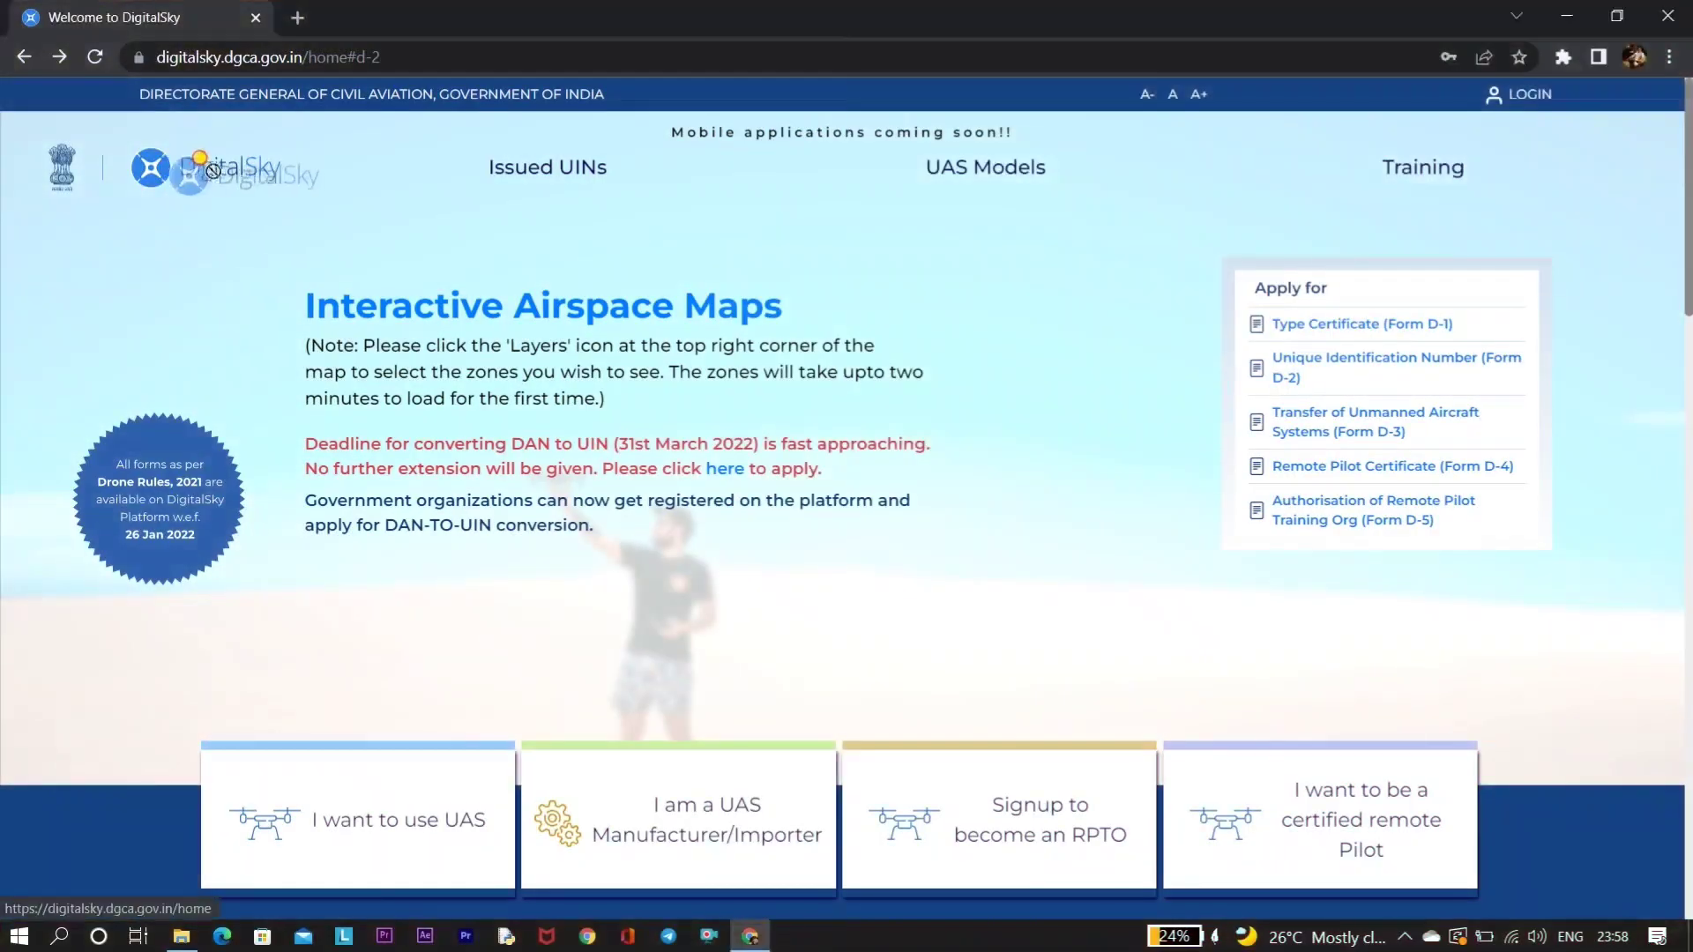
# Return to the DigitalSky home page and highlight the Deadline, DAN and UIN conversion notice wording.
pyautogui.click(235, 175)
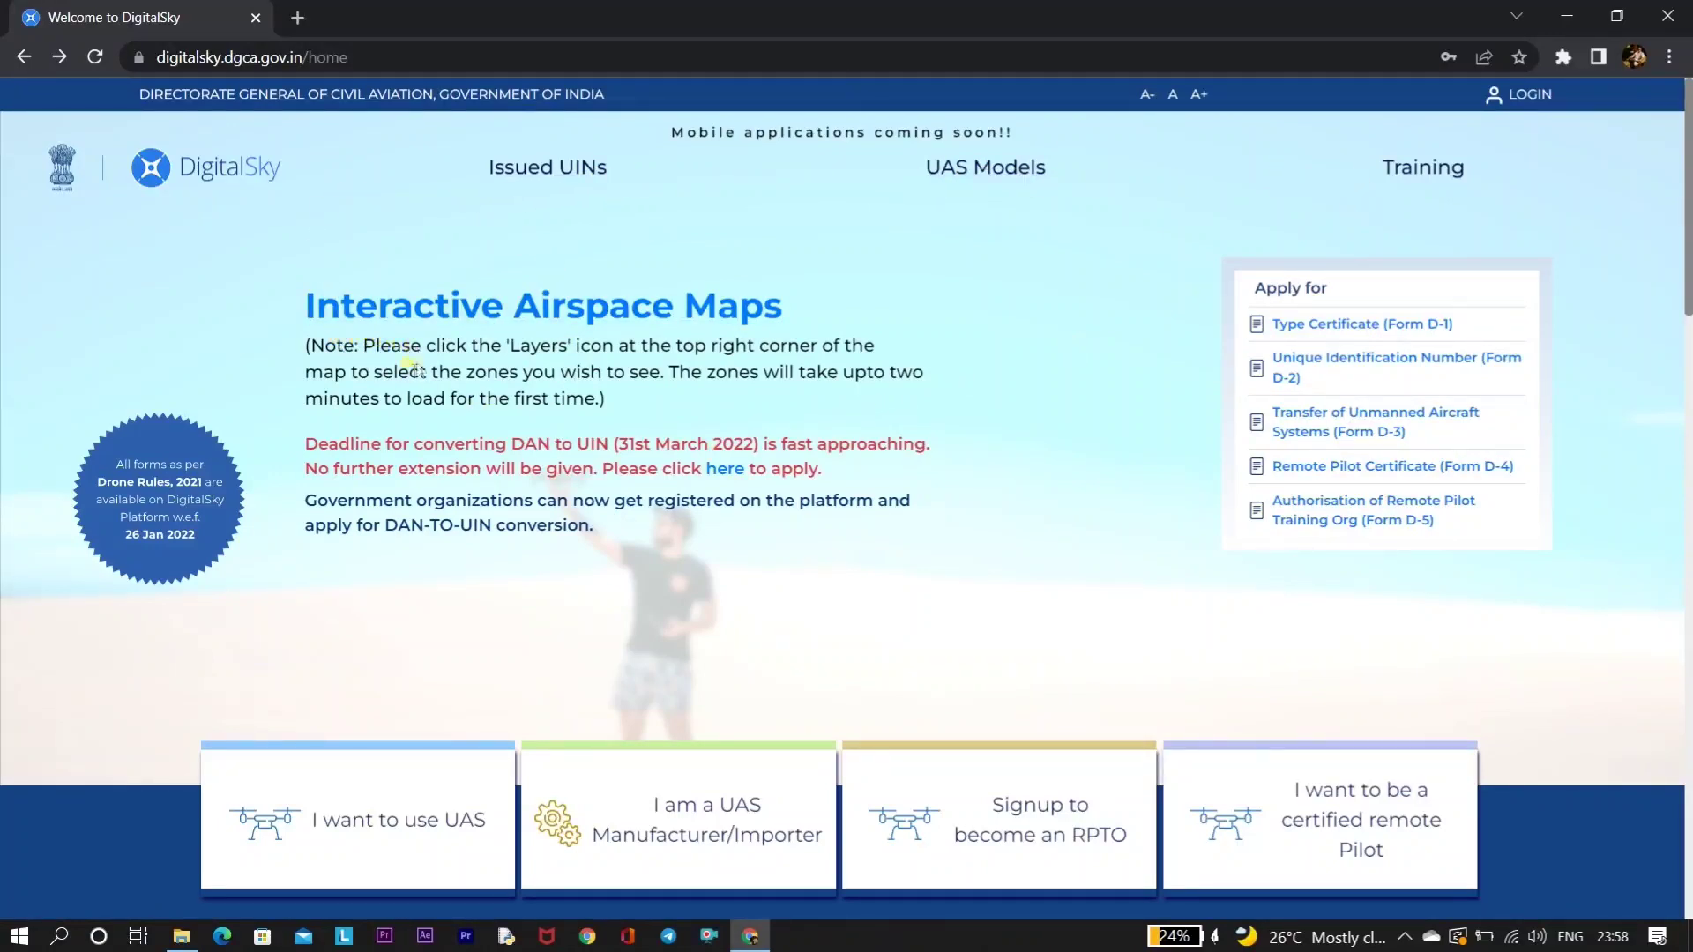
pyautogui.doubleClick(324, 445)
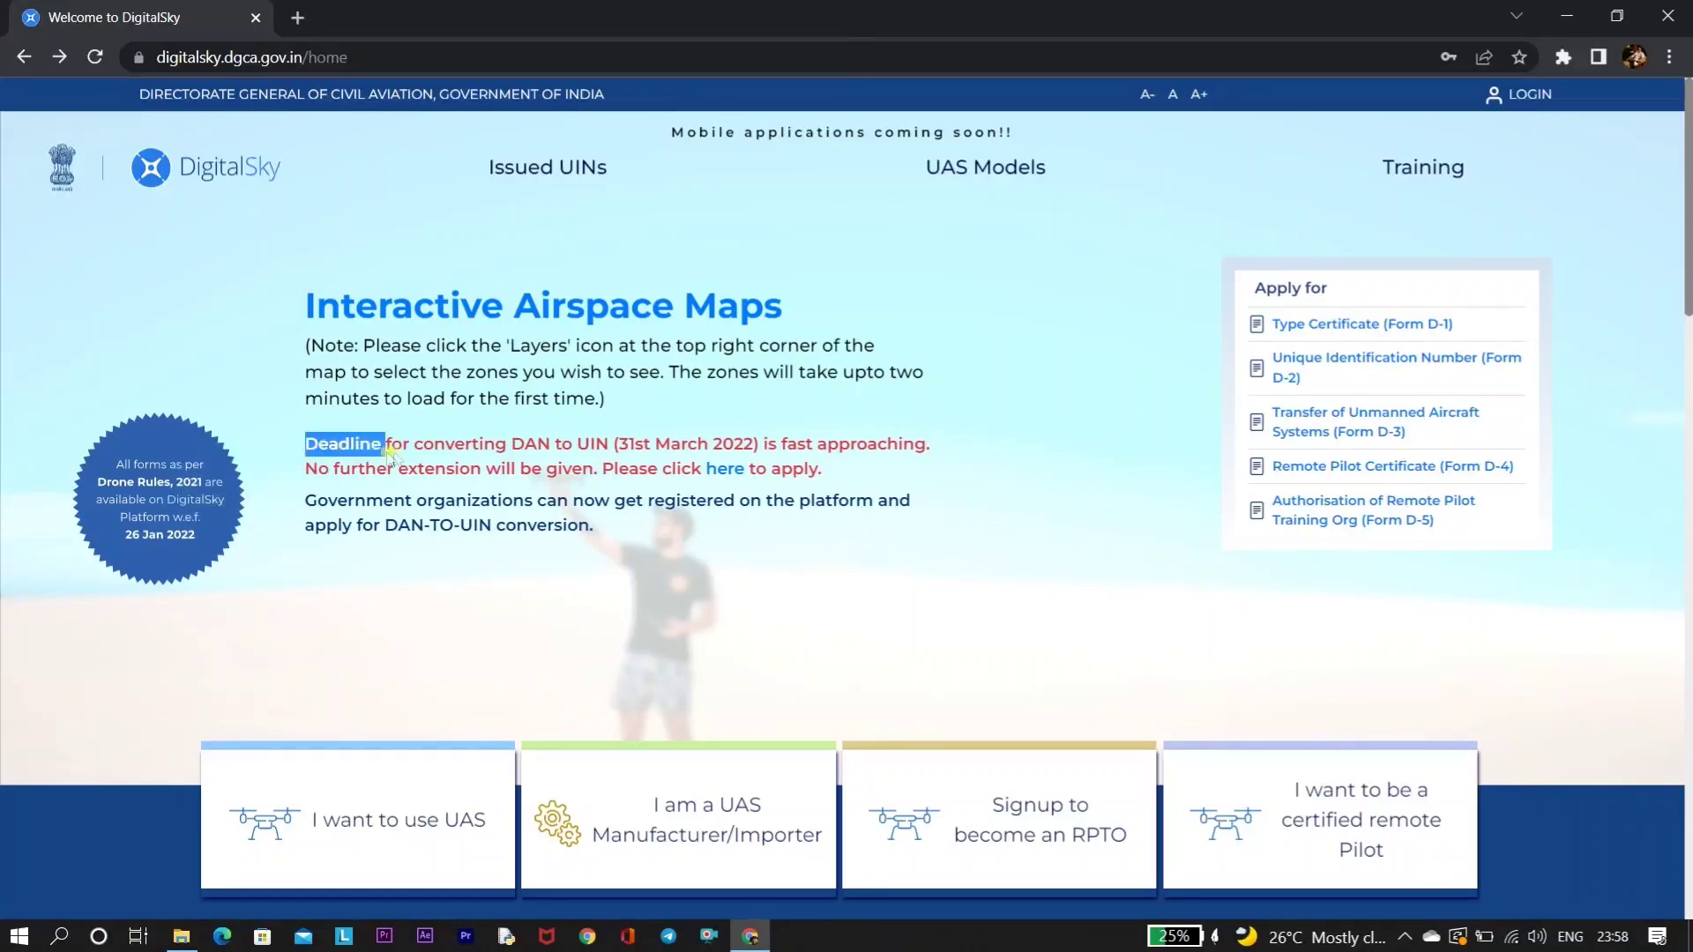
pyautogui.click(460, 449)
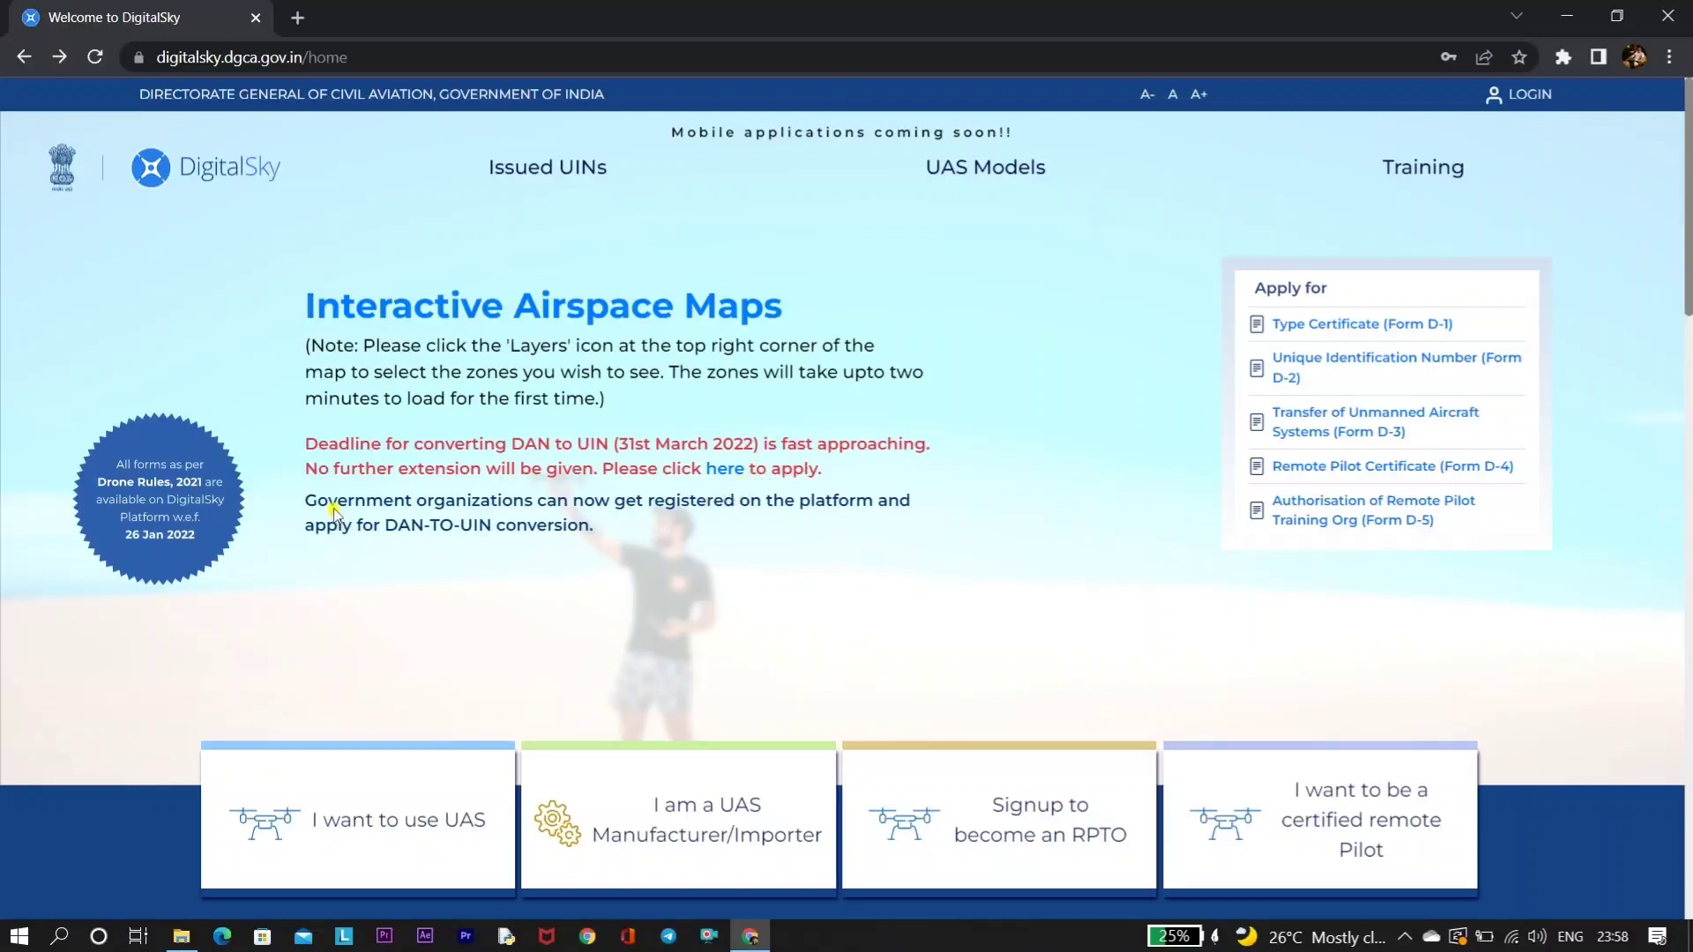
pyautogui.doubleClick(410, 528)
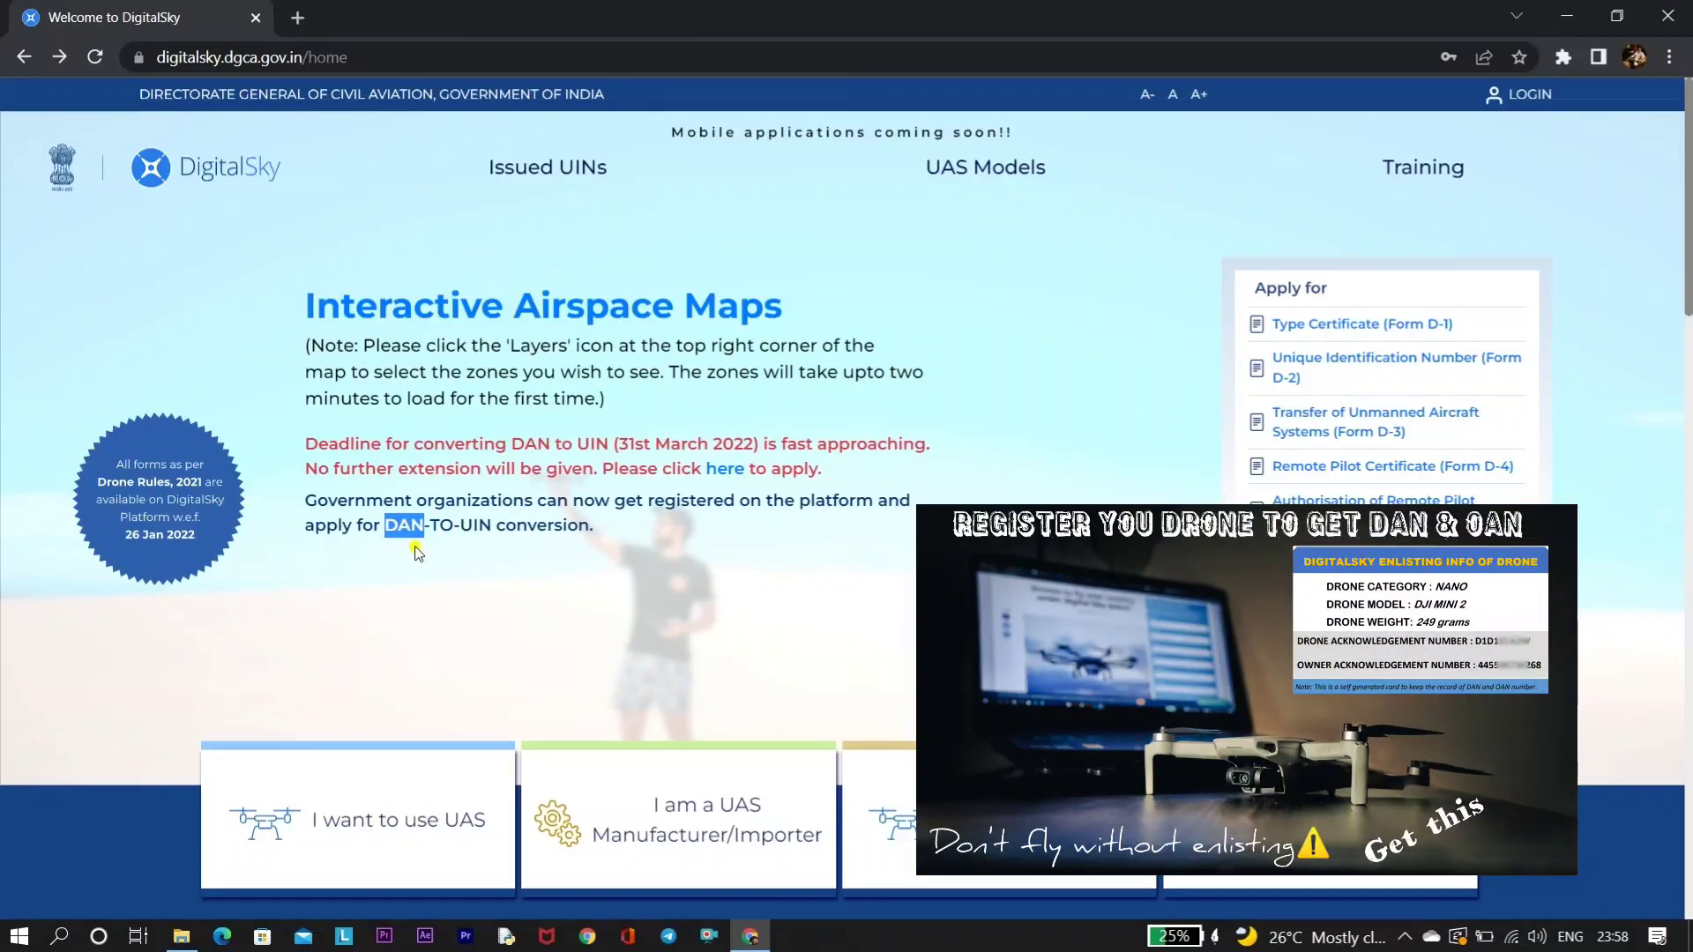
pyautogui.moveTo(456, 533); pyautogui.dragTo(596, 529)
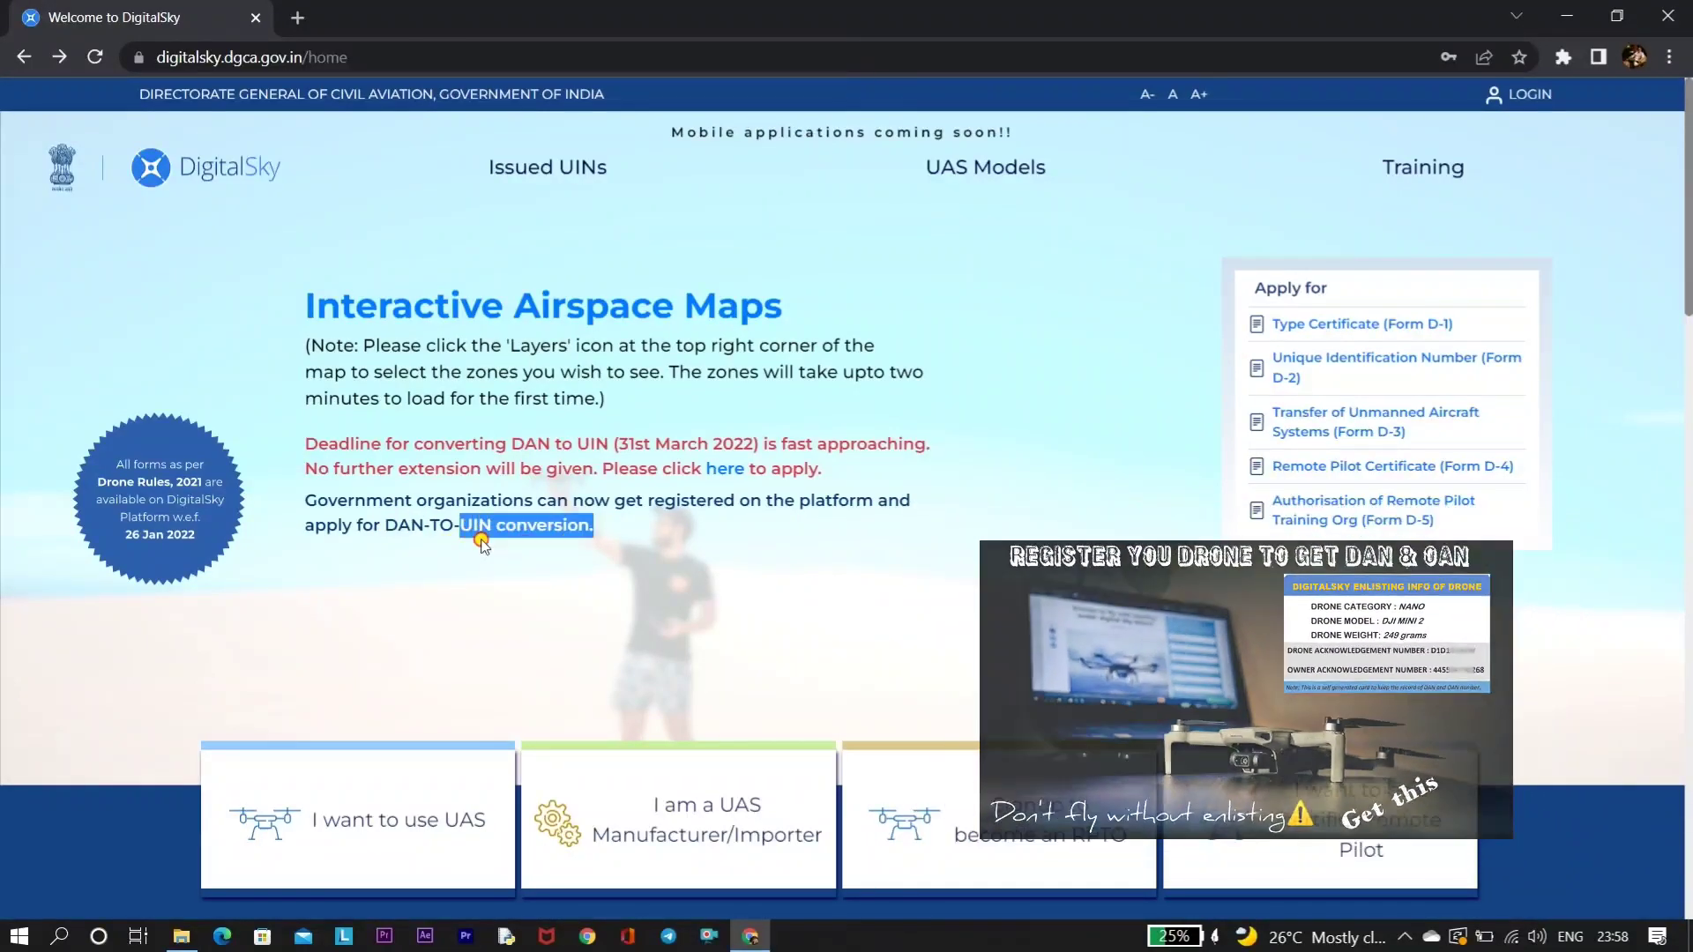
pyautogui.click(573, 591)
pyautogui.scroll(-1, 720, 535)
pyautogui.moveTo(618, 334); pyautogui.dragTo(754, 333)
pyautogui.click(741, 458)
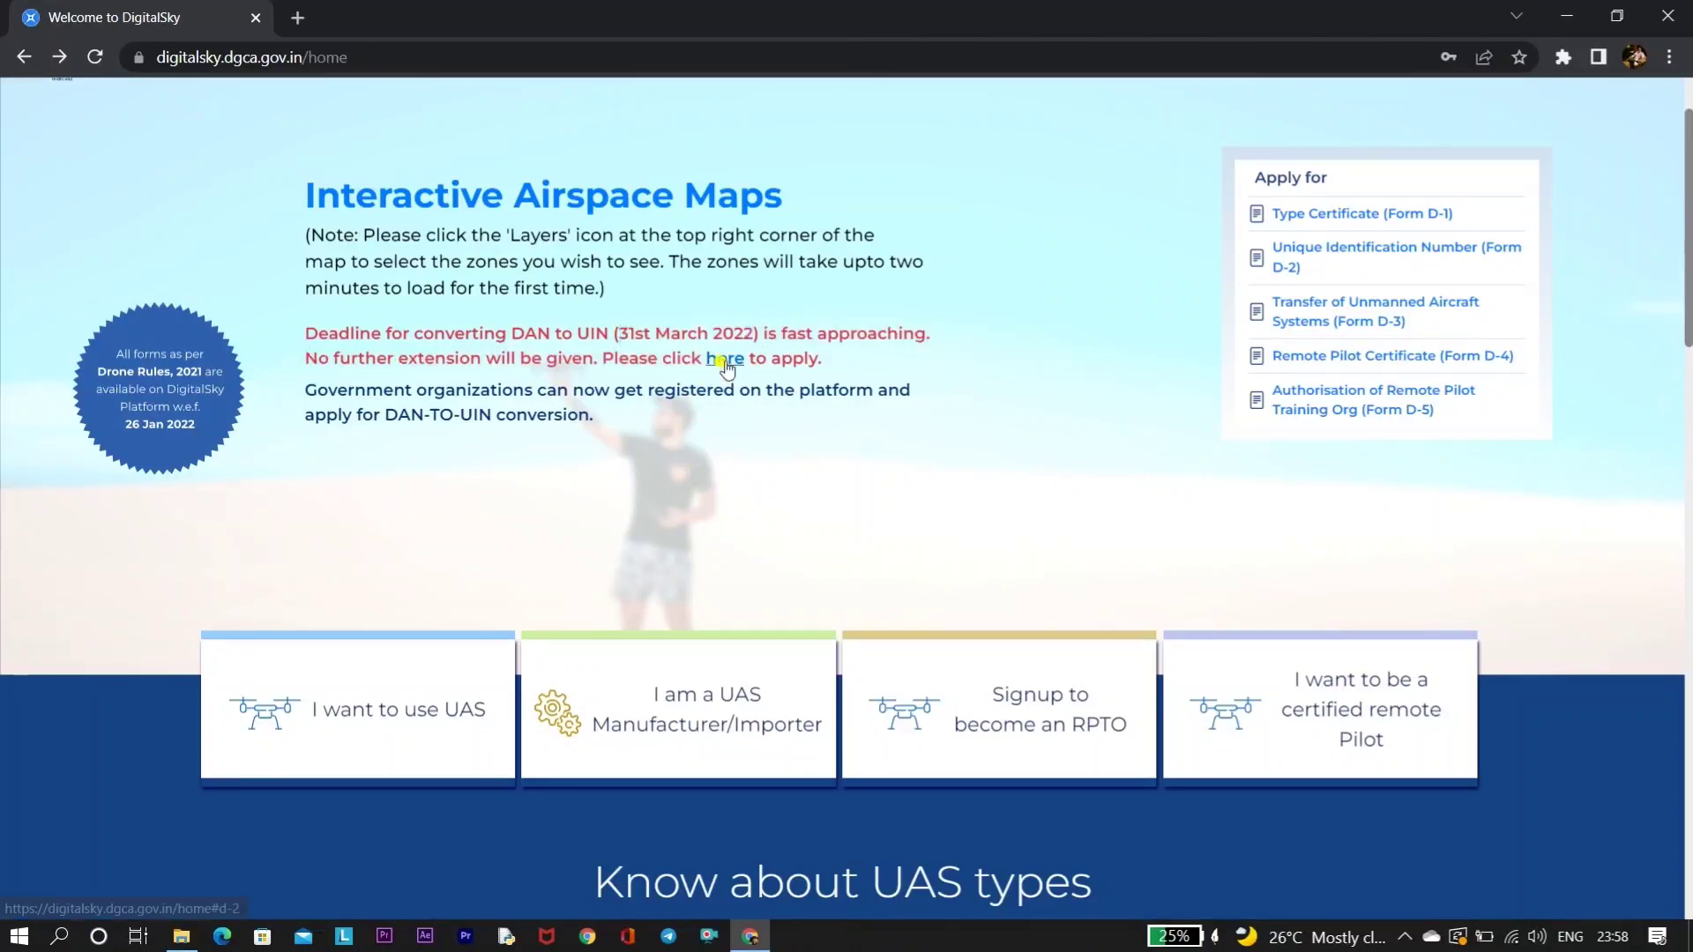
pyautogui.scroll(-4, 717, 479)
pyautogui.scroll(3, 718, 476)
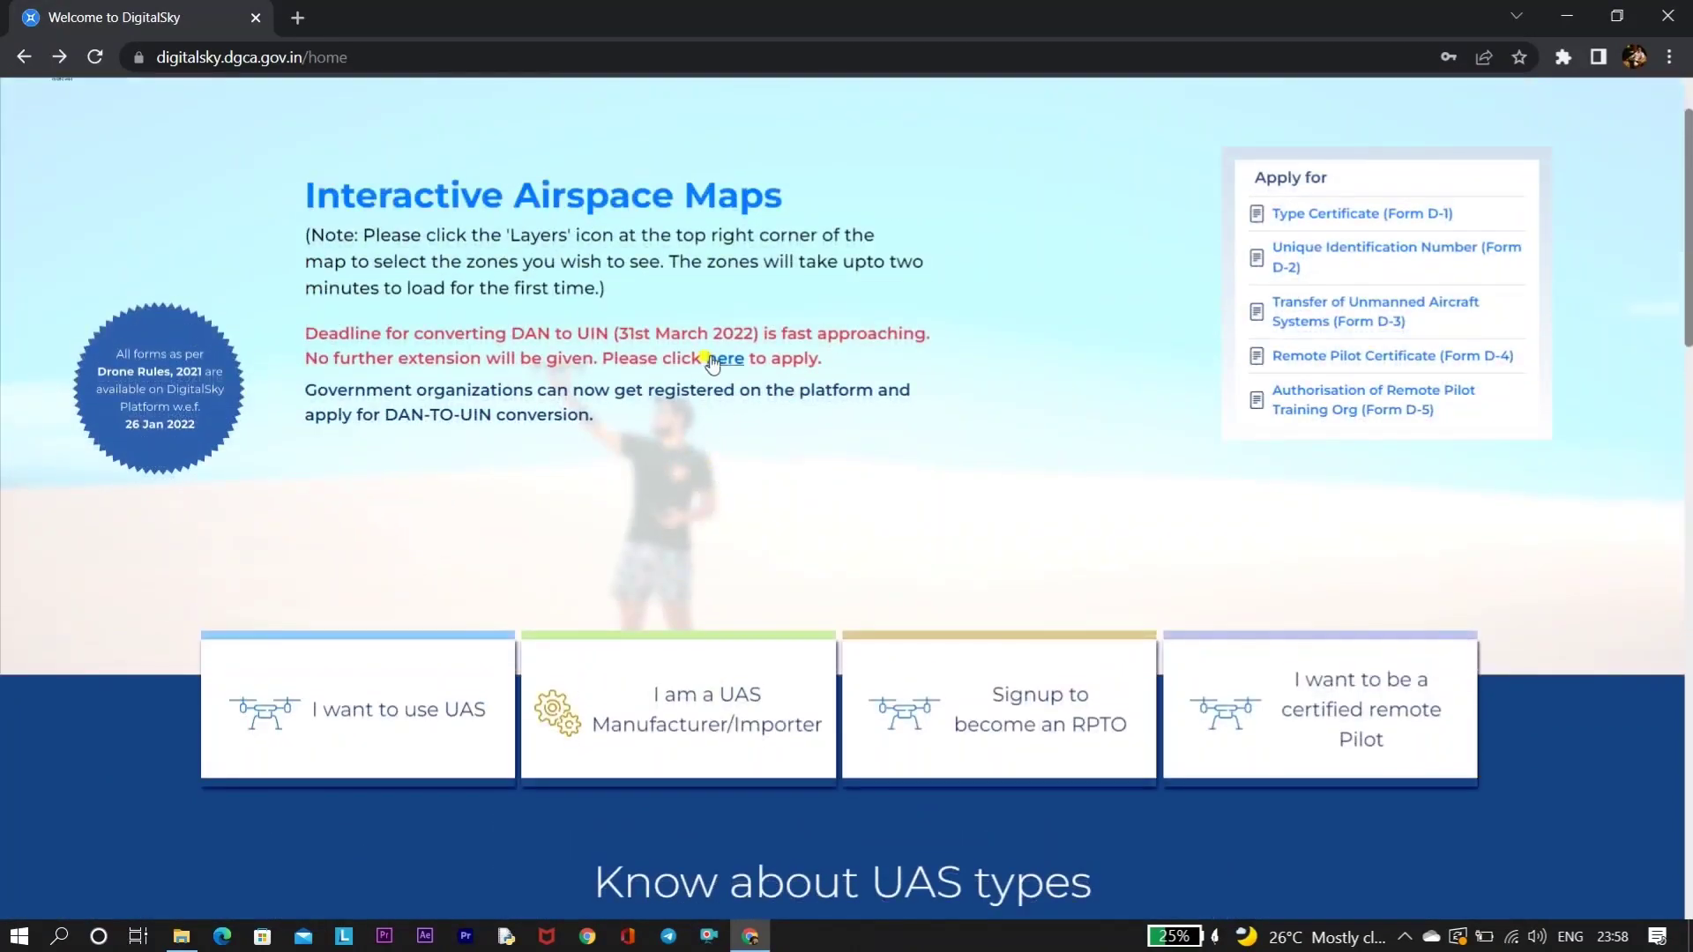
# Go to the UIN application instructions and log in with the OPERATOR profile.
pyautogui.click(722, 254)
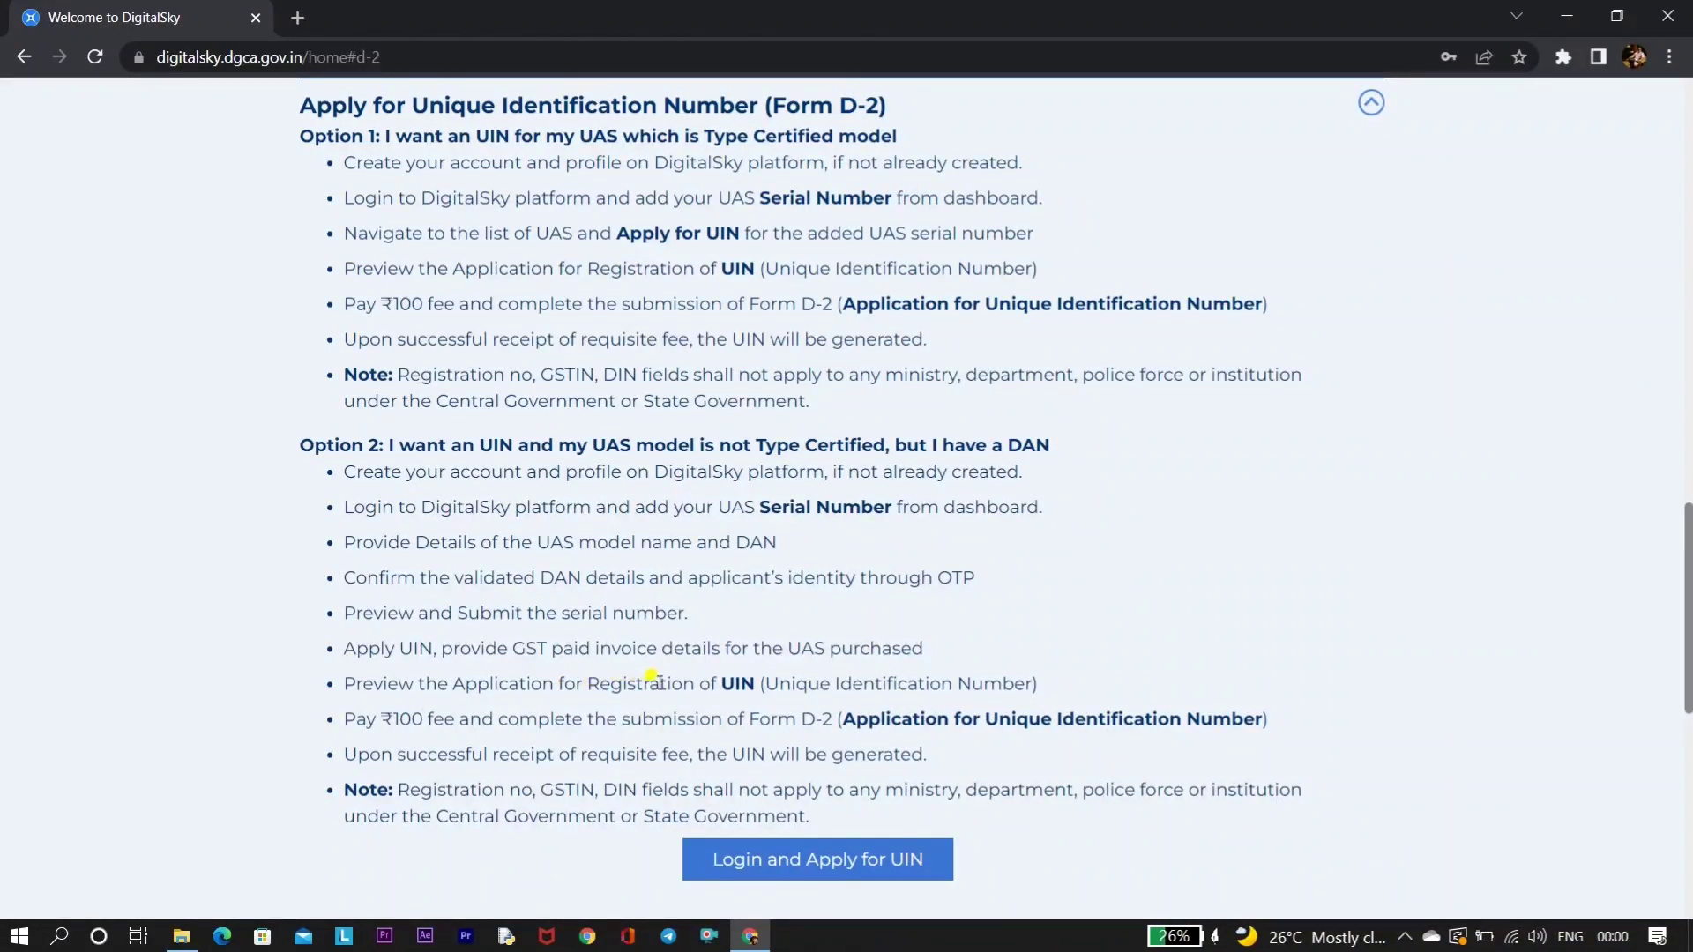
pyautogui.click(756, 858)
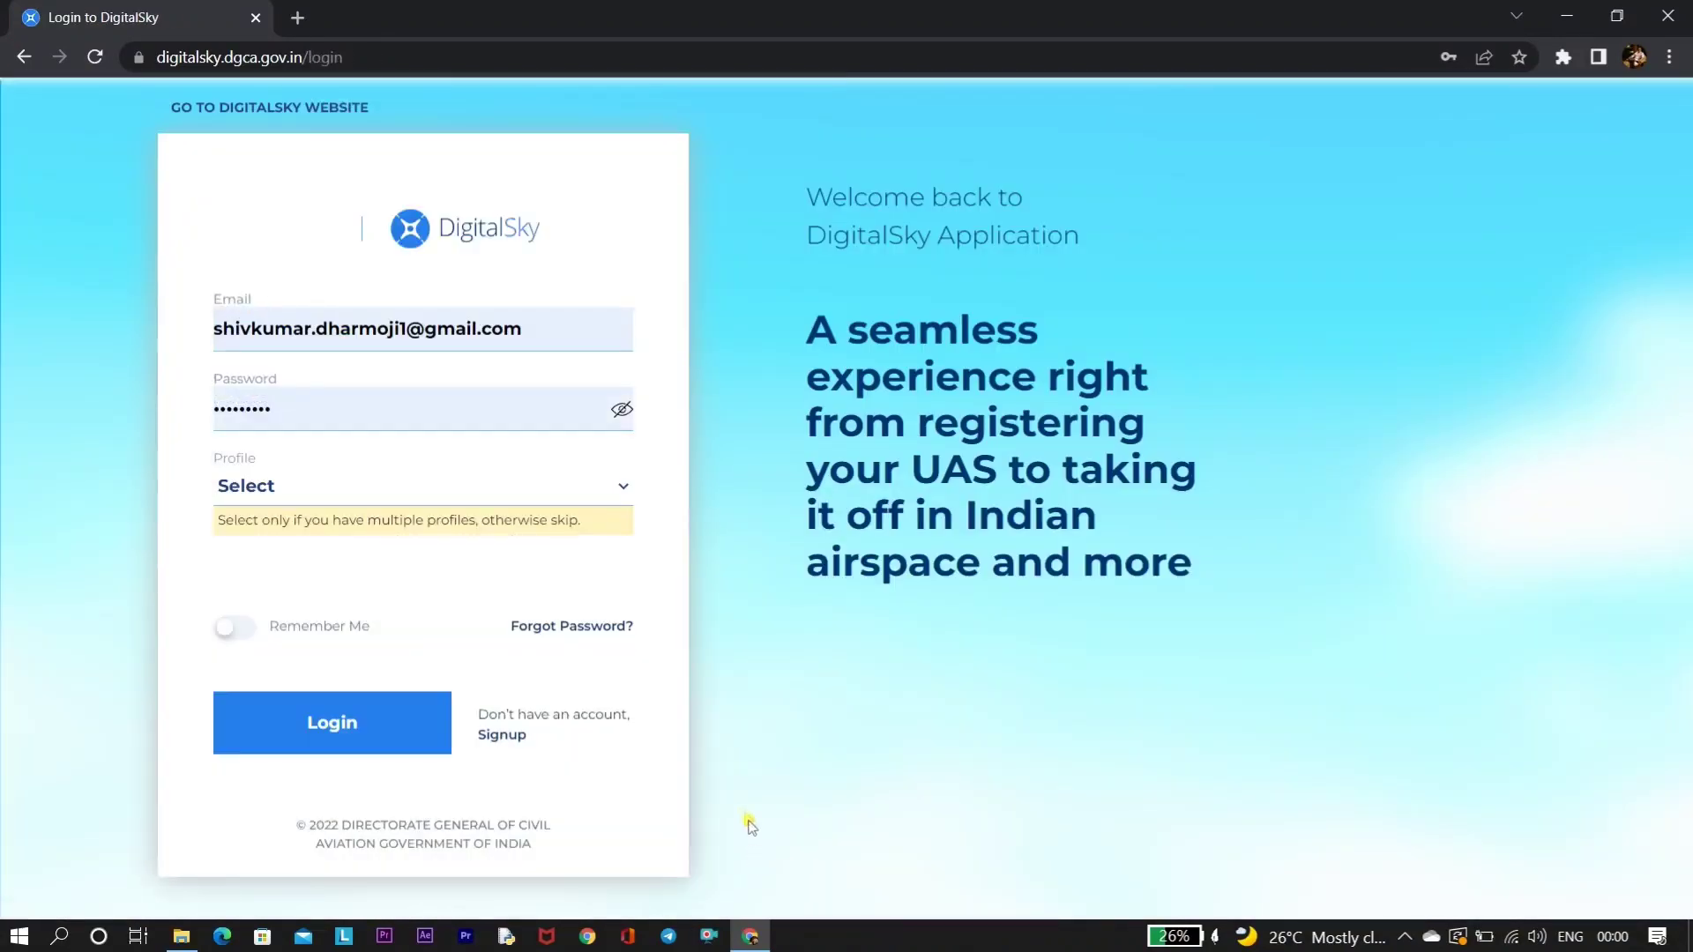
pyautogui.click(330, 488)
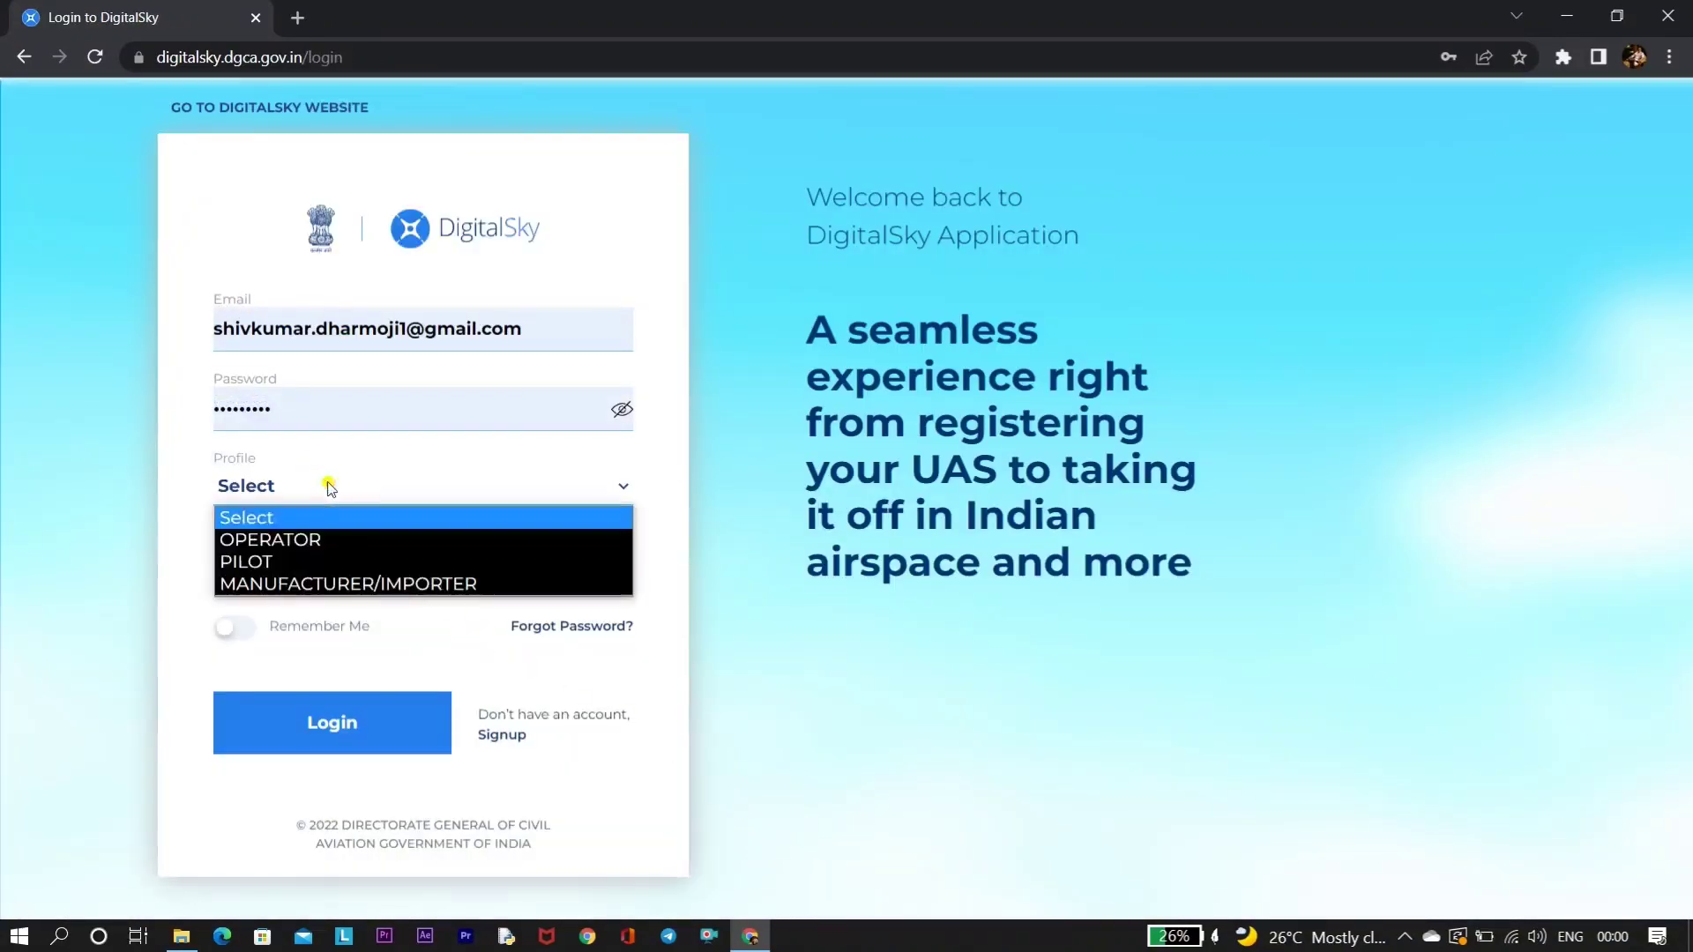
pyautogui.click(323, 551)
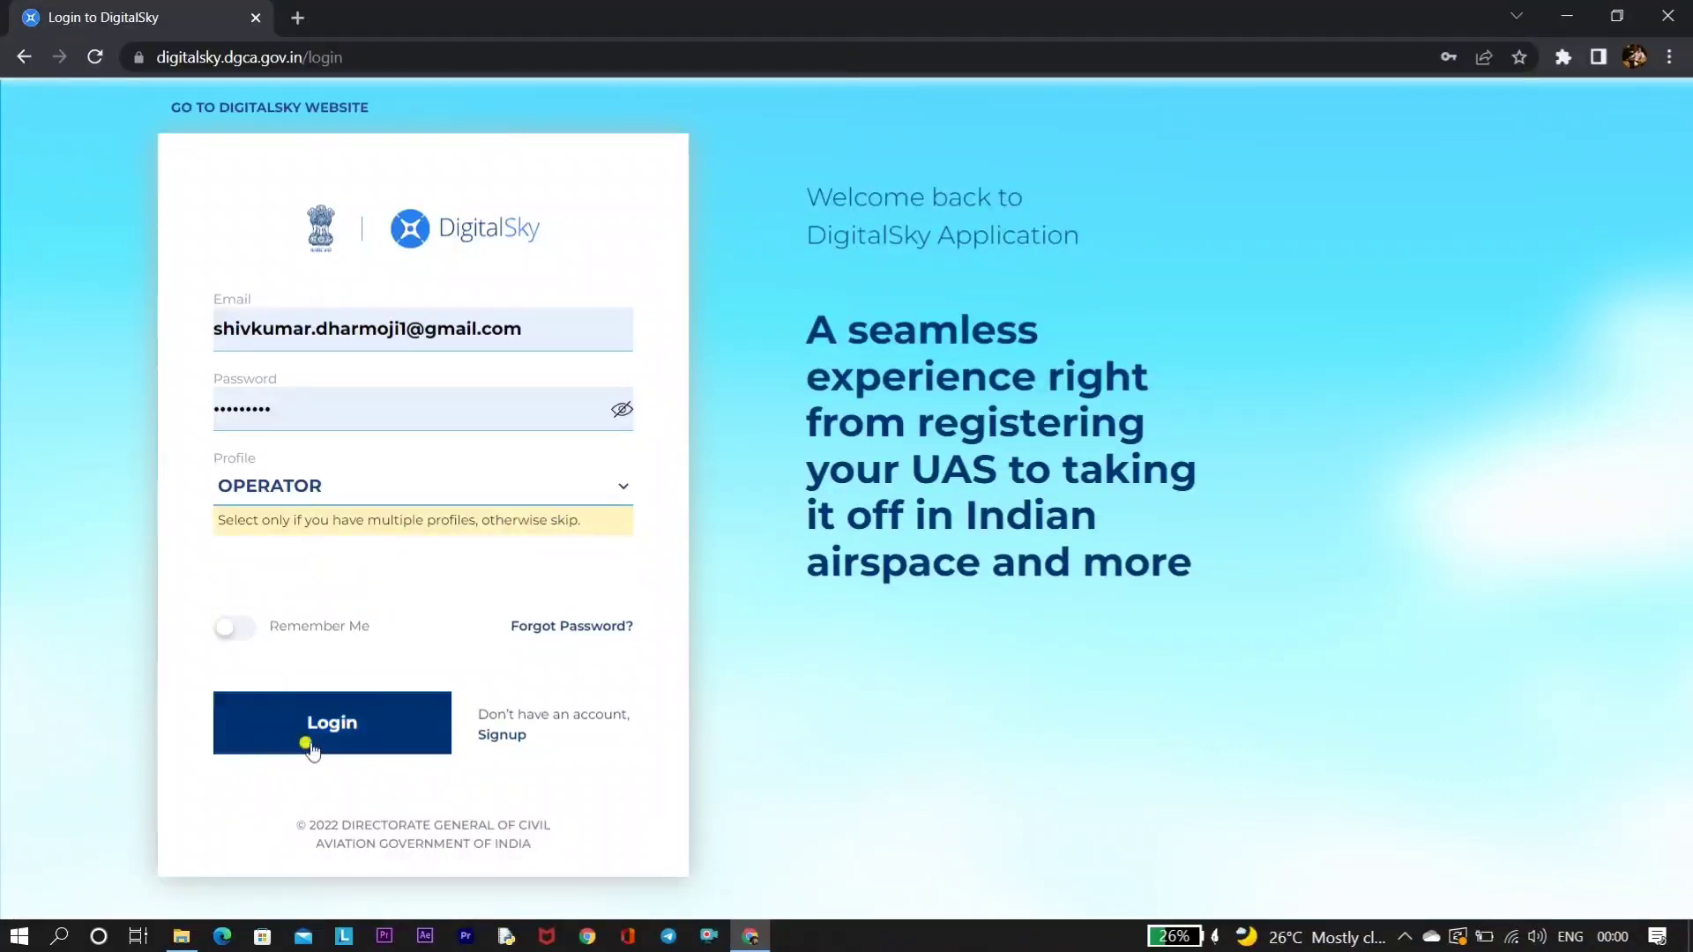
pyautogui.click(311, 746)
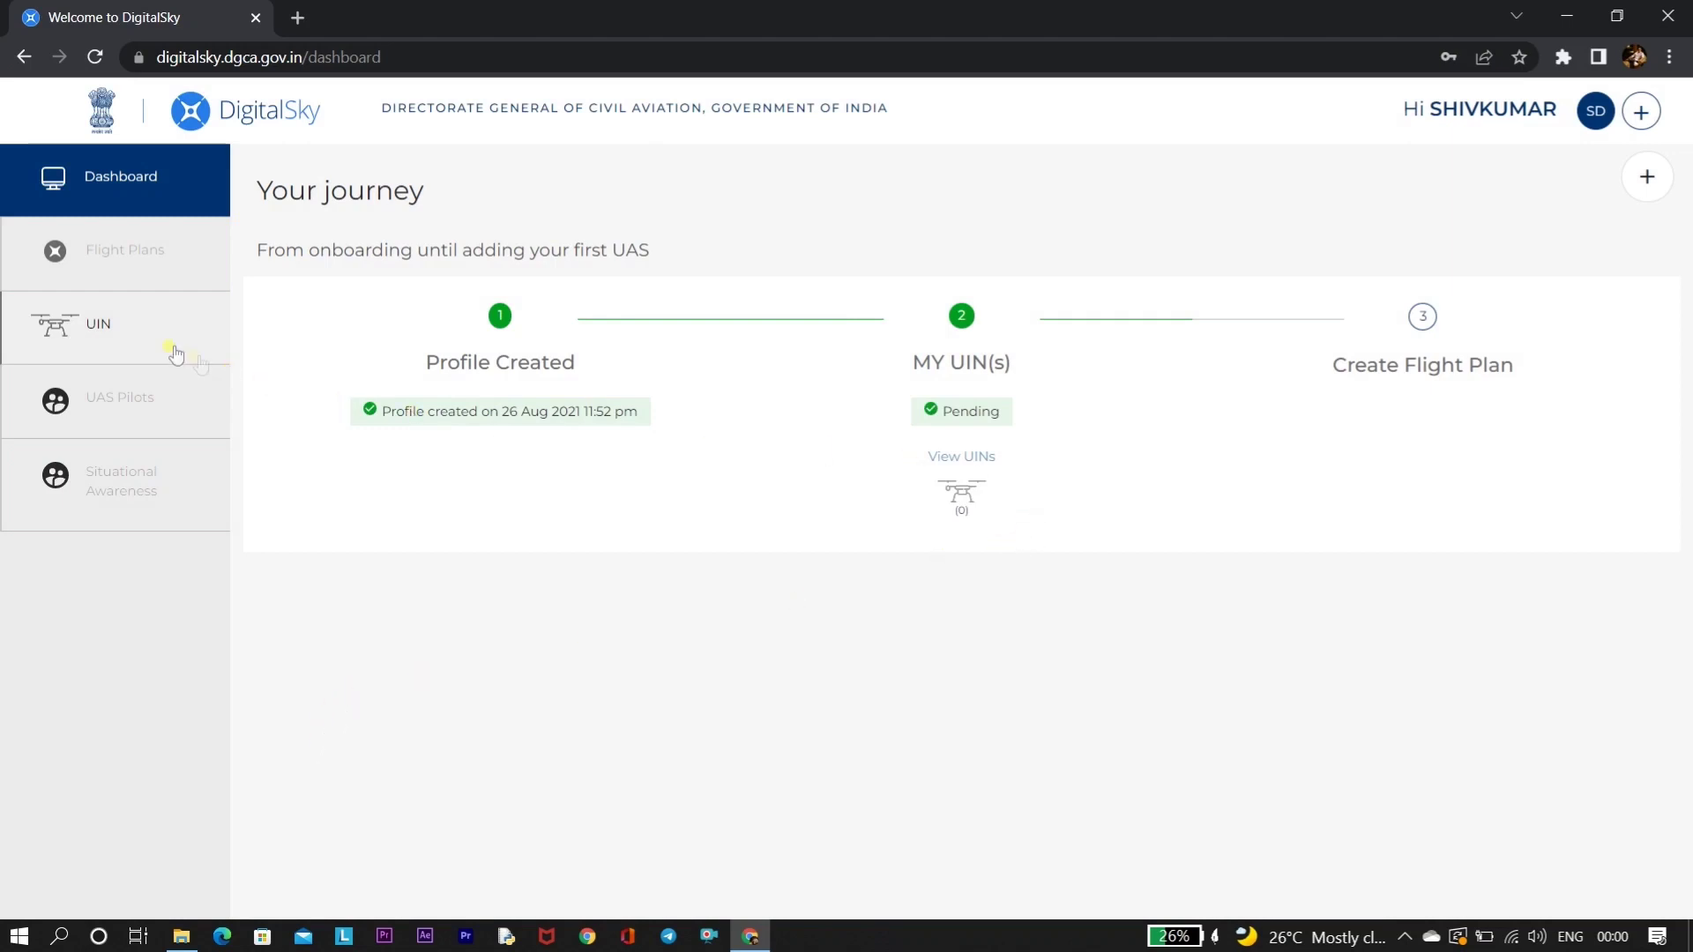
# Review the dashboard, highlighting the profile creation date and the Pending UIN status.
pyautogui.click(100, 331)
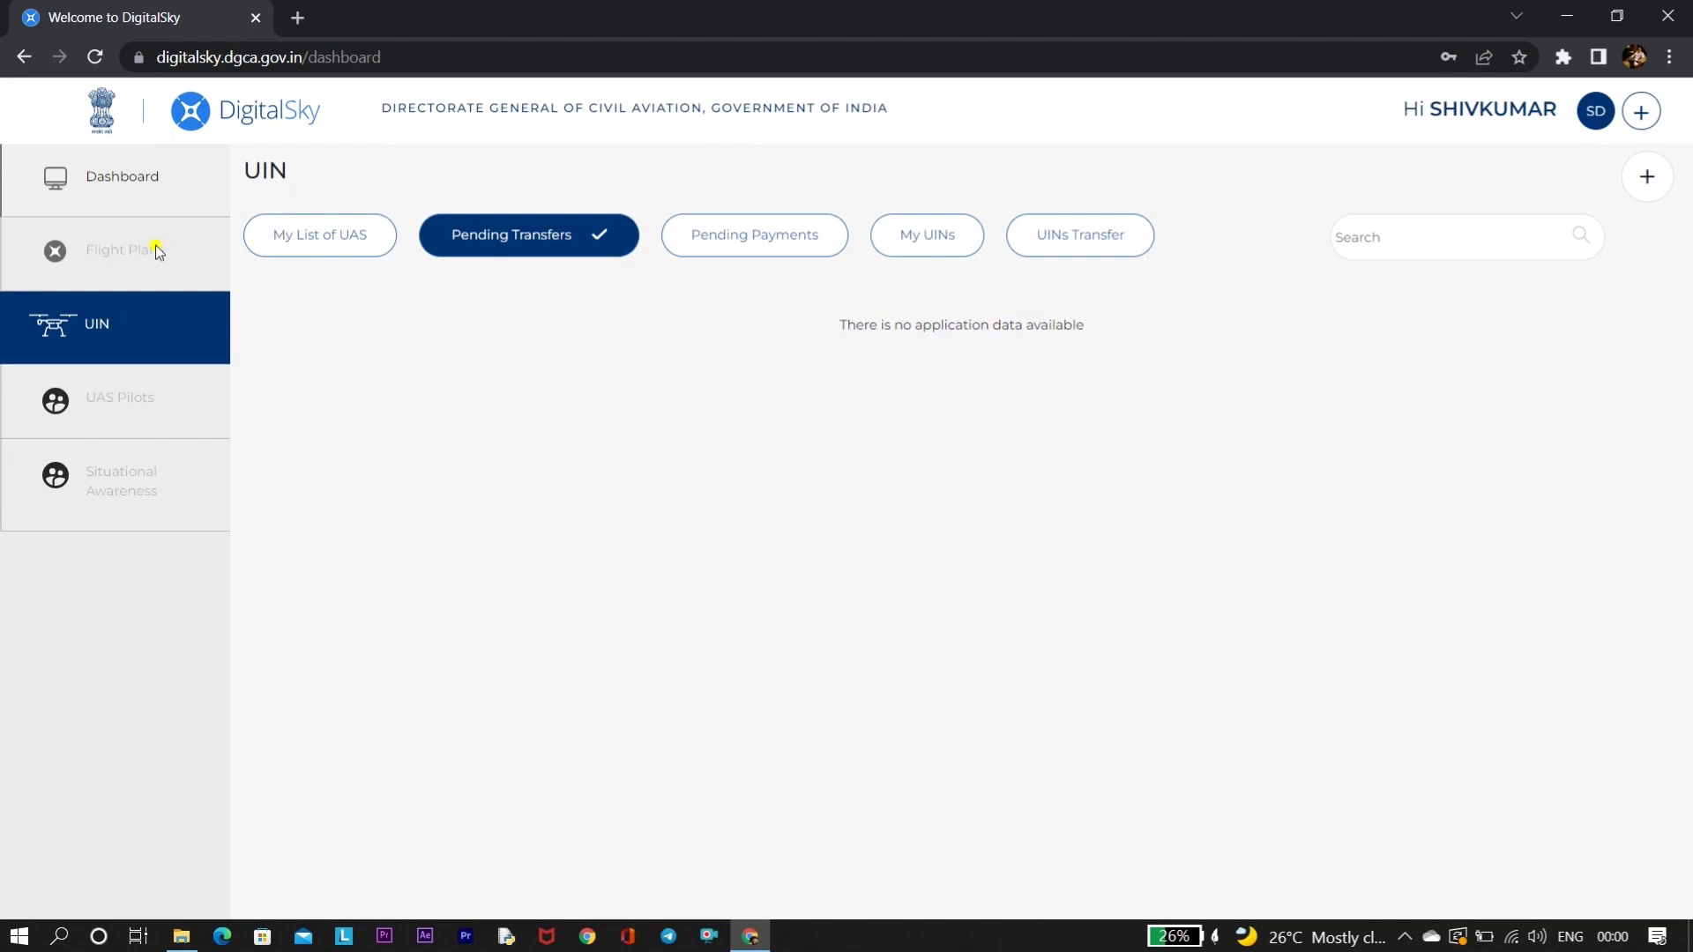
pyautogui.click(137, 179)
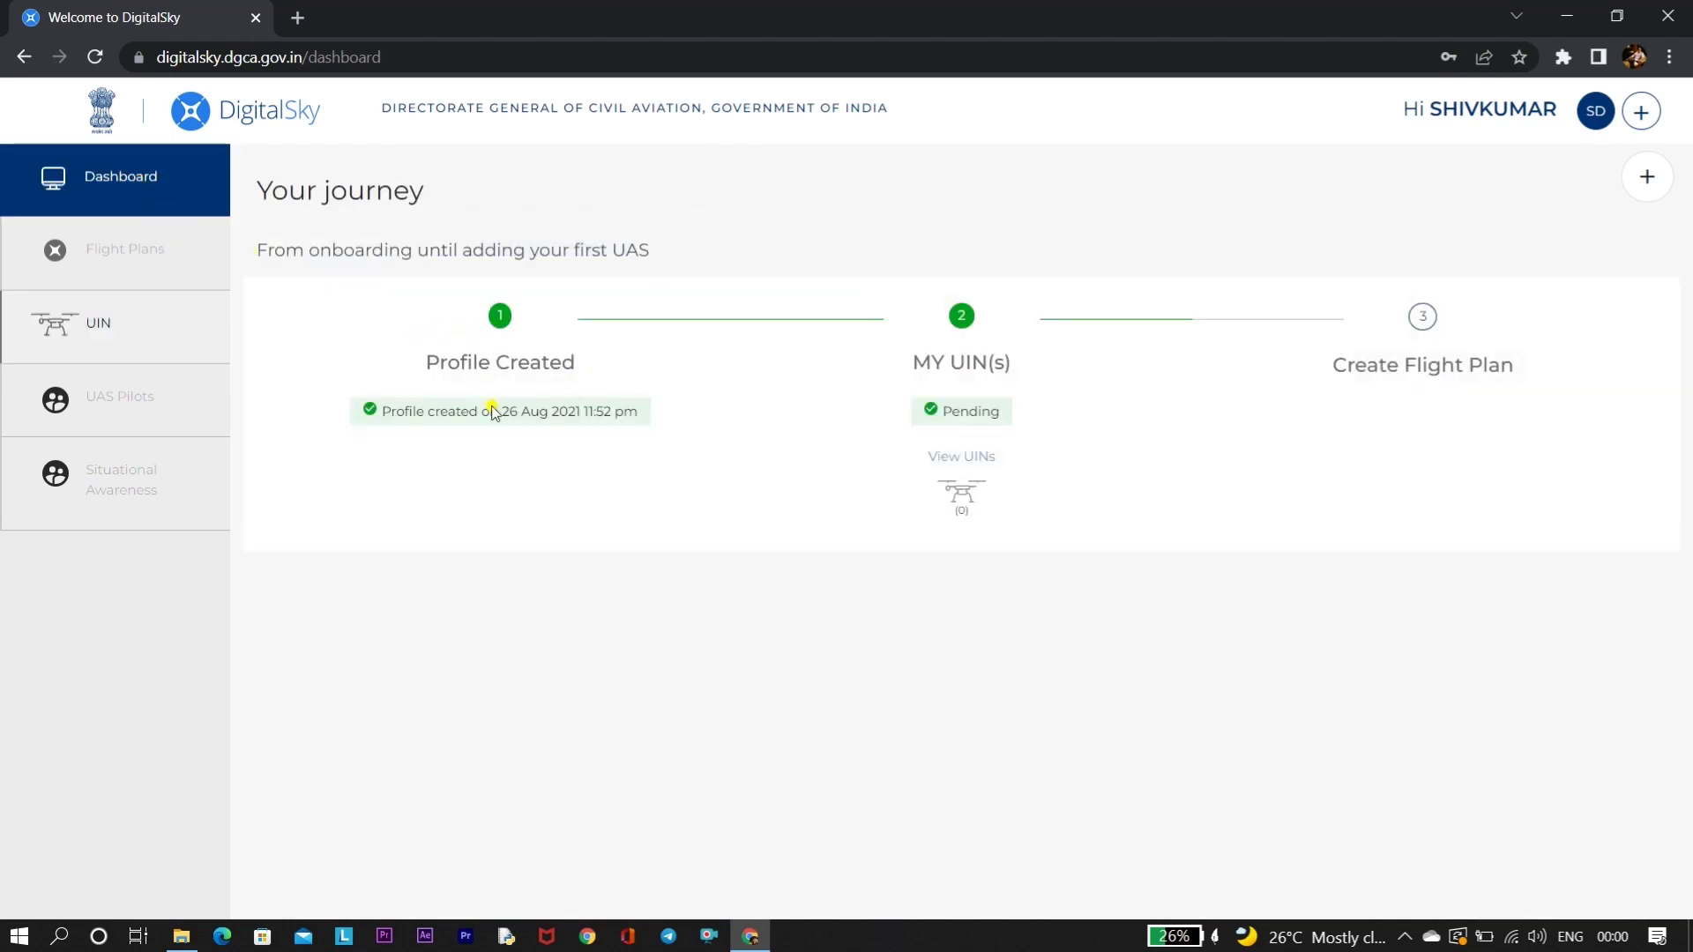
pyautogui.moveTo(498, 411); pyautogui.dragTo(629, 412)
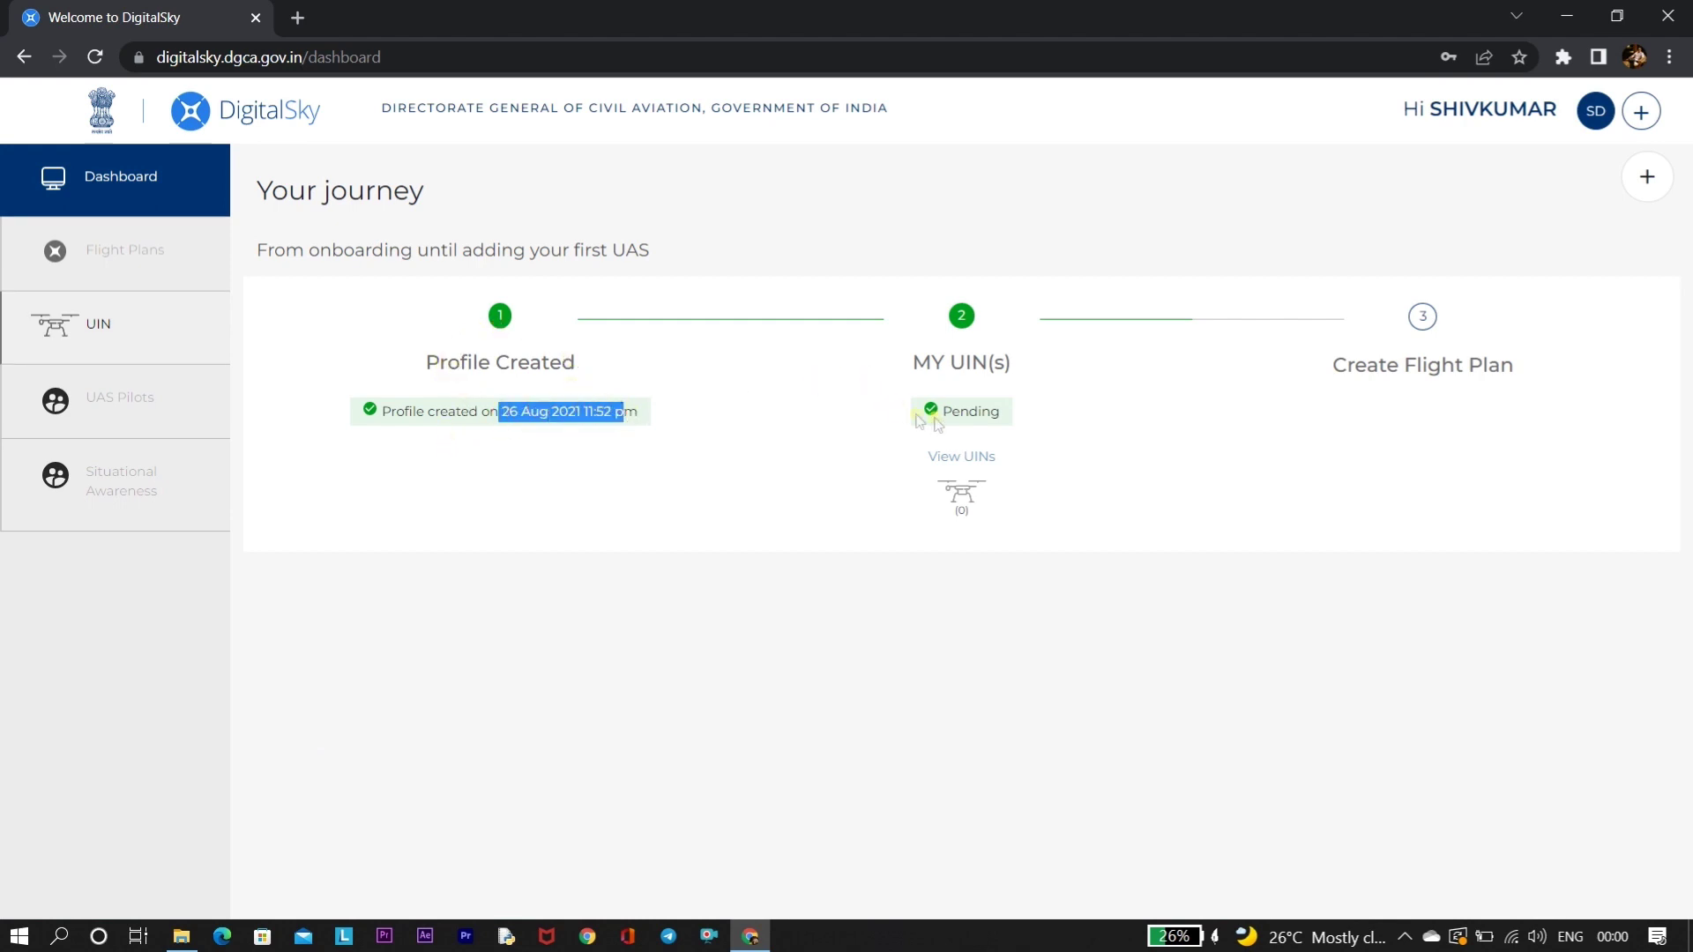
pyautogui.moveTo(947, 412); pyautogui.dragTo(1002, 419)
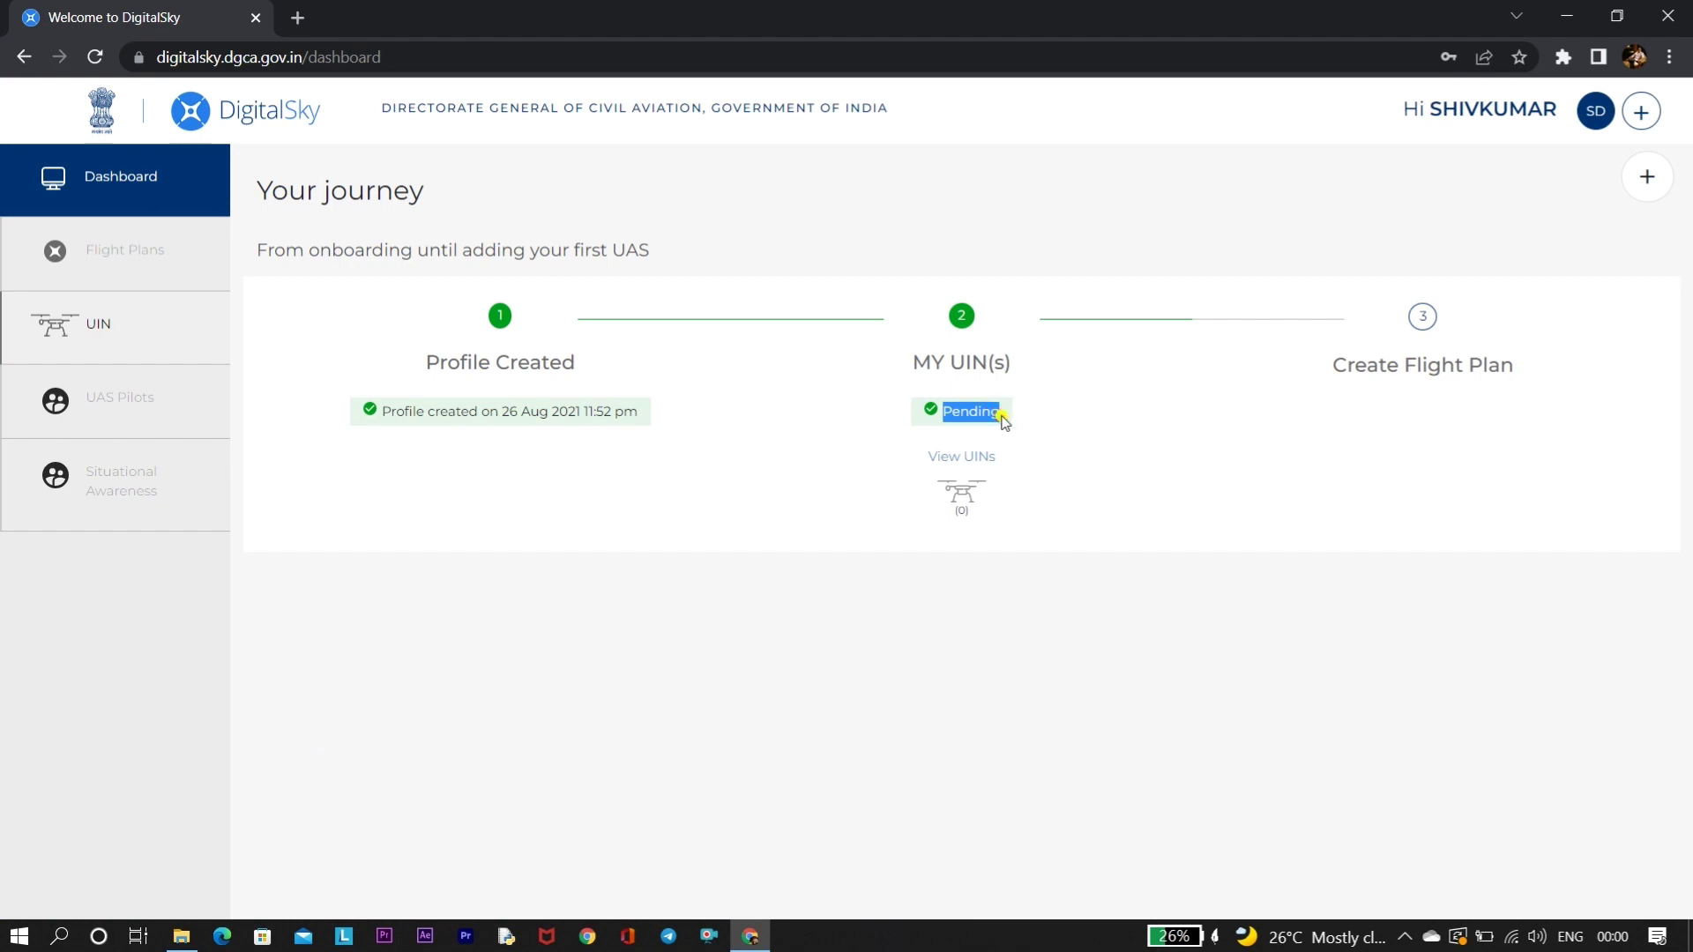
# Browse the UAS, transfer, payment and issued UIN tabs, then start adding a new UIN.
pyautogui.click(962, 458)
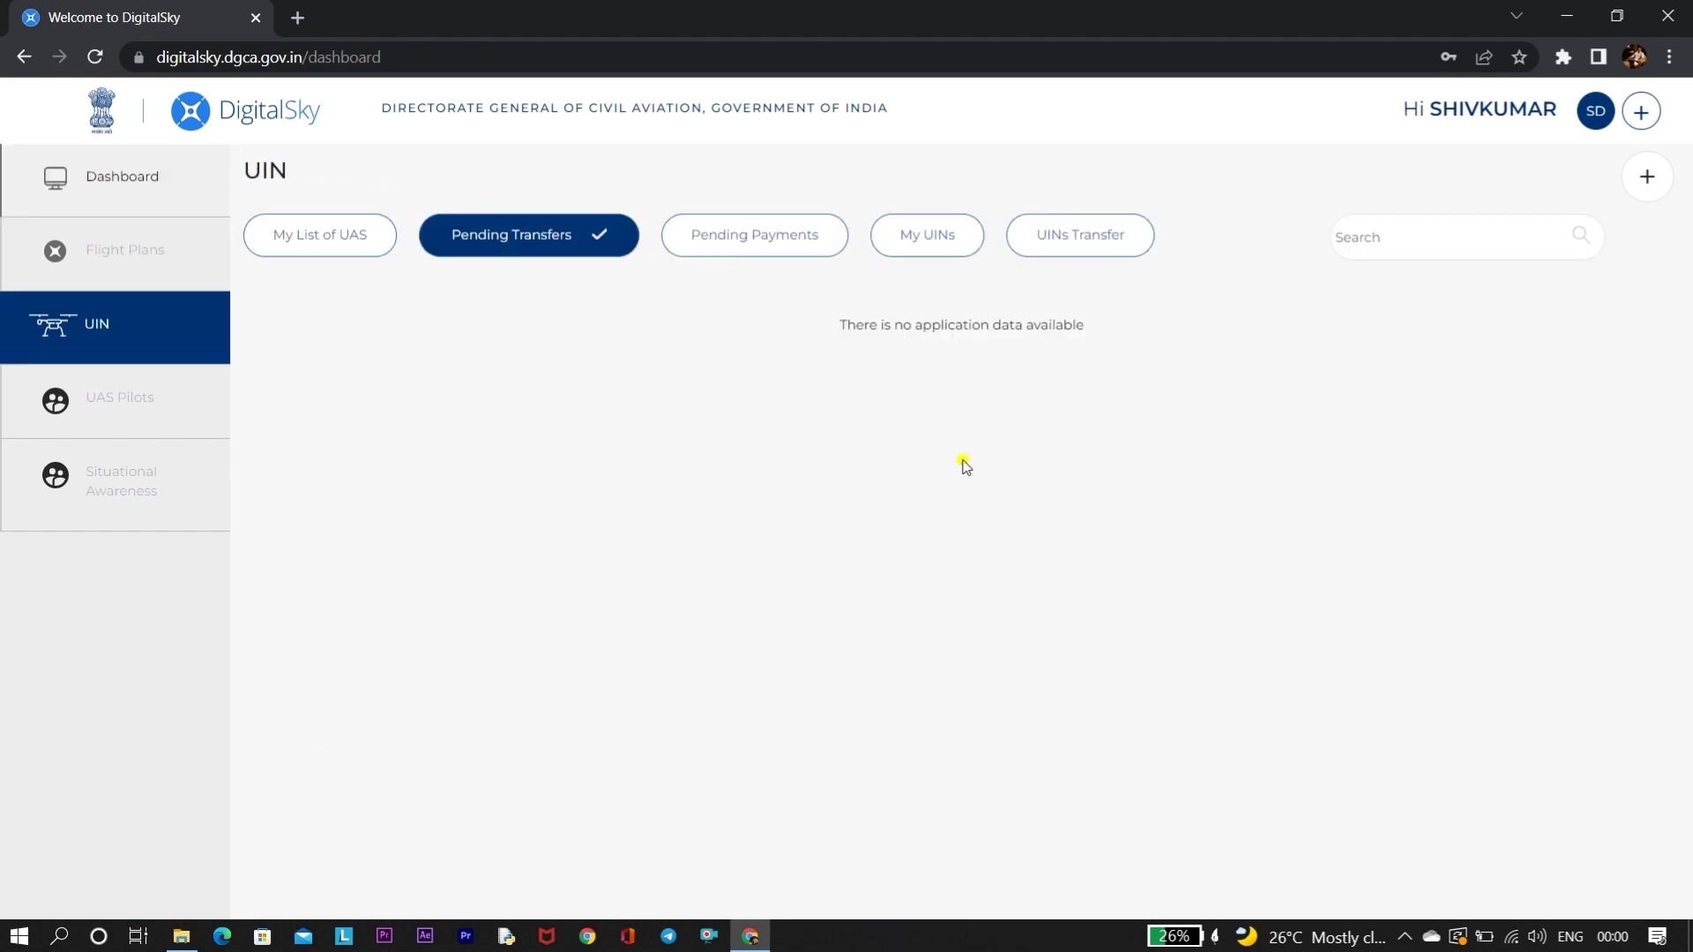
pyautogui.click(306, 240)
pyautogui.click(526, 238)
pyautogui.click(706, 238)
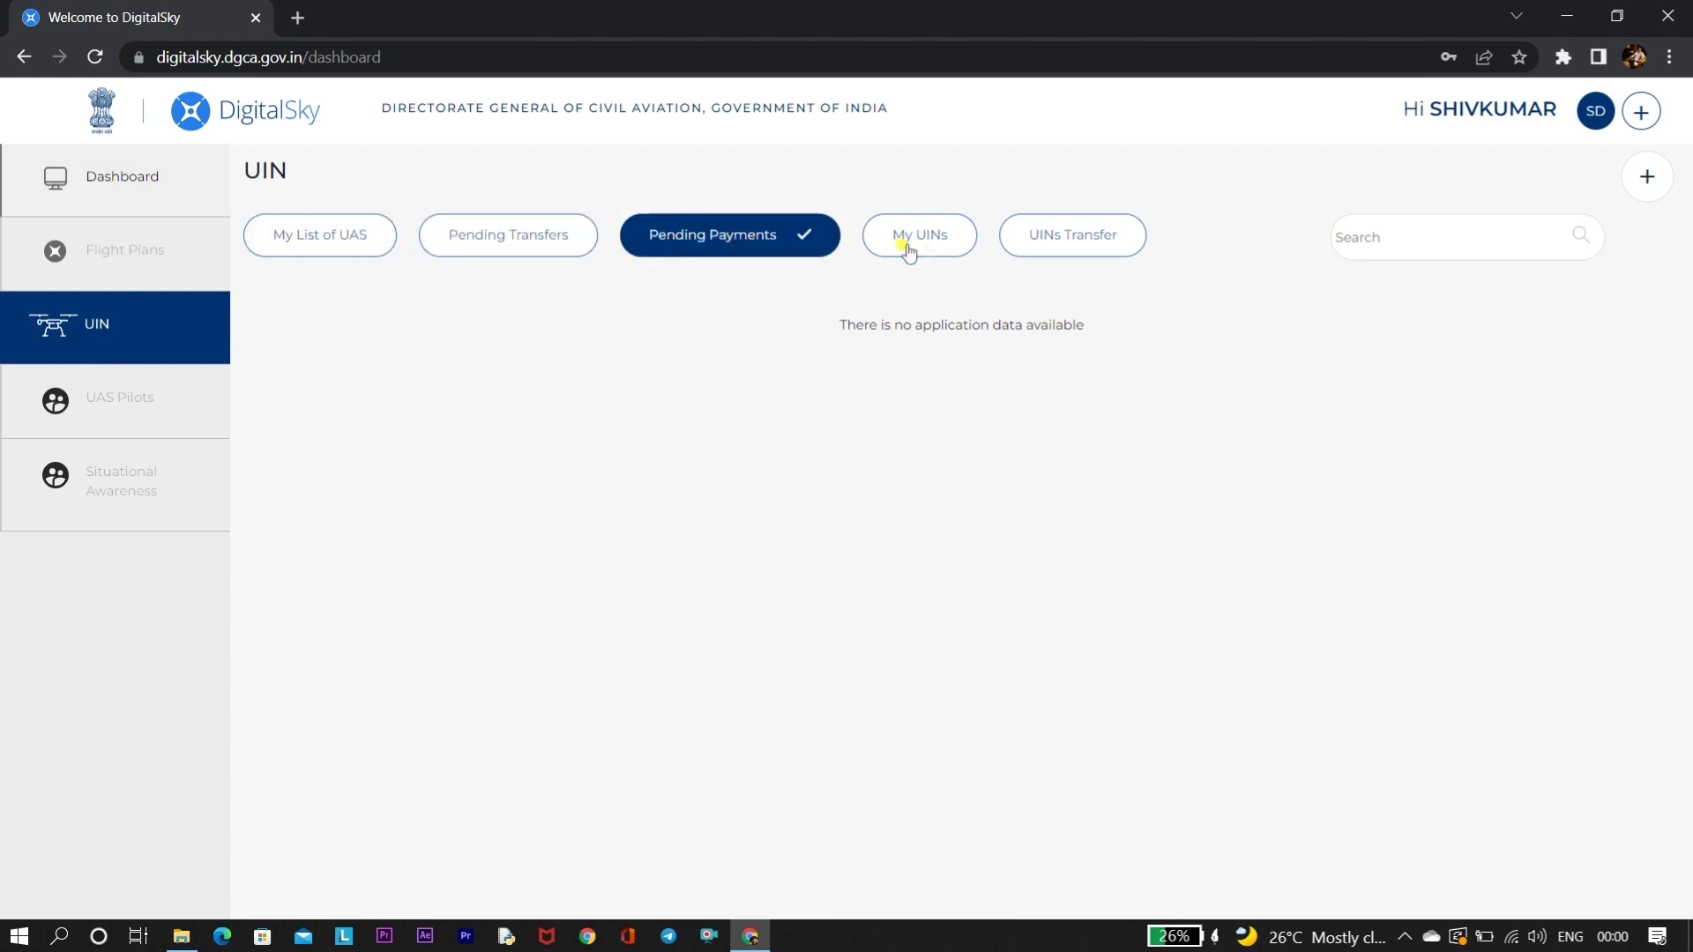
pyautogui.click(907, 249)
pyautogui.click(1162, 252)
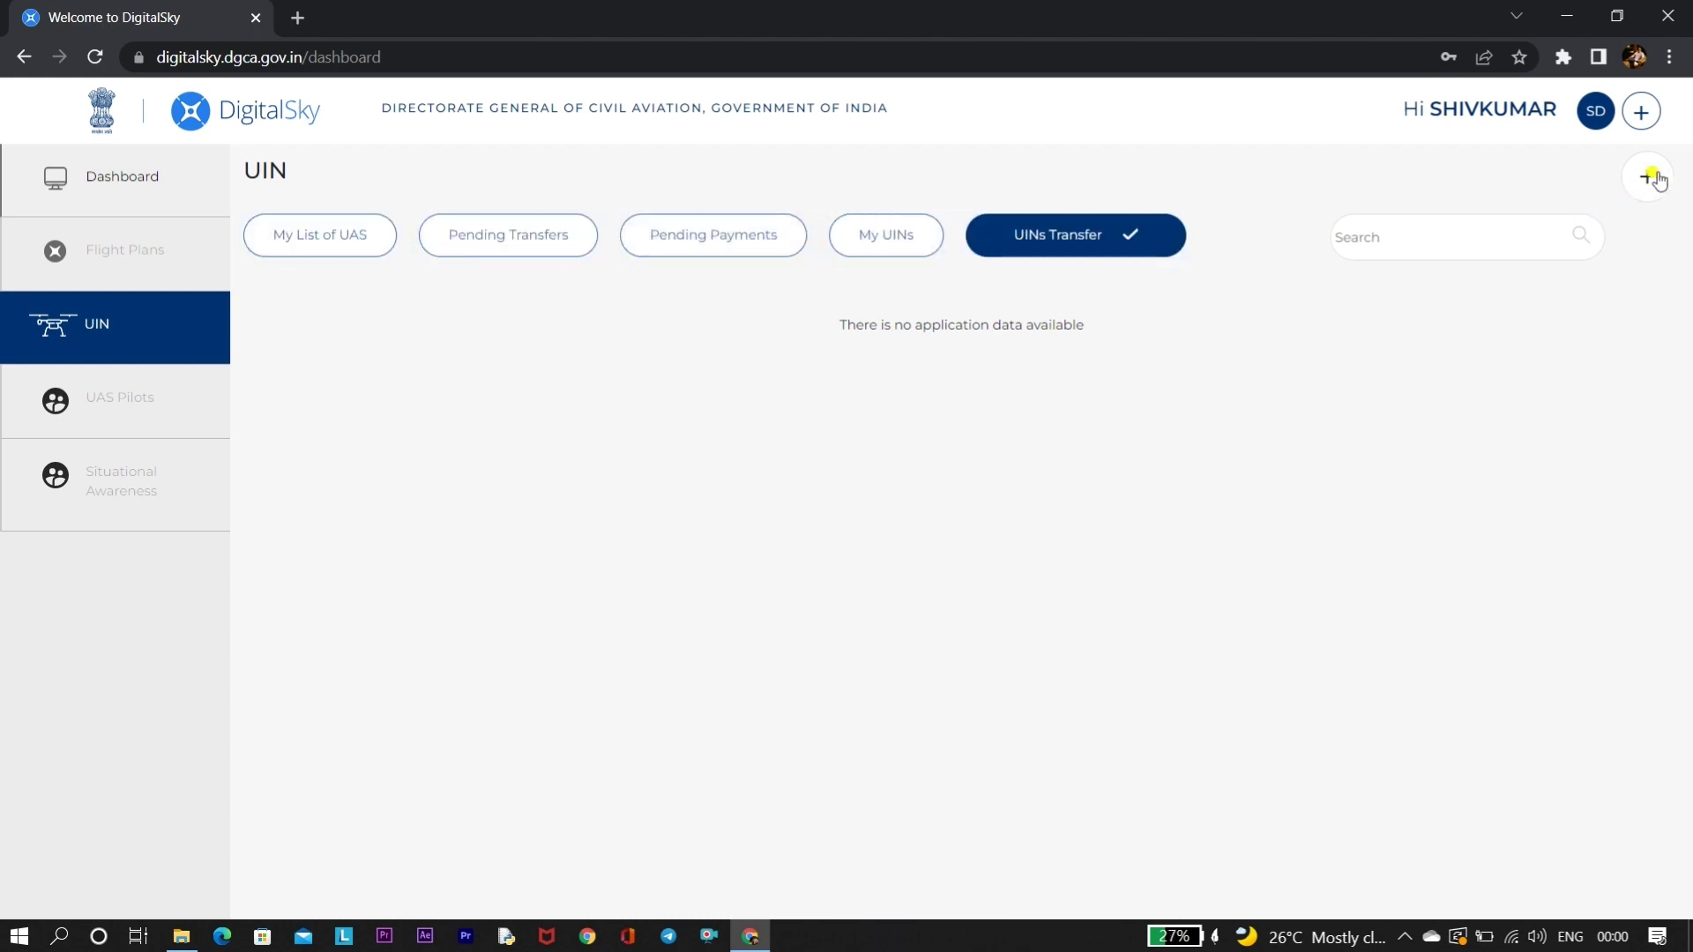
pyautogui.click(1649, 177)
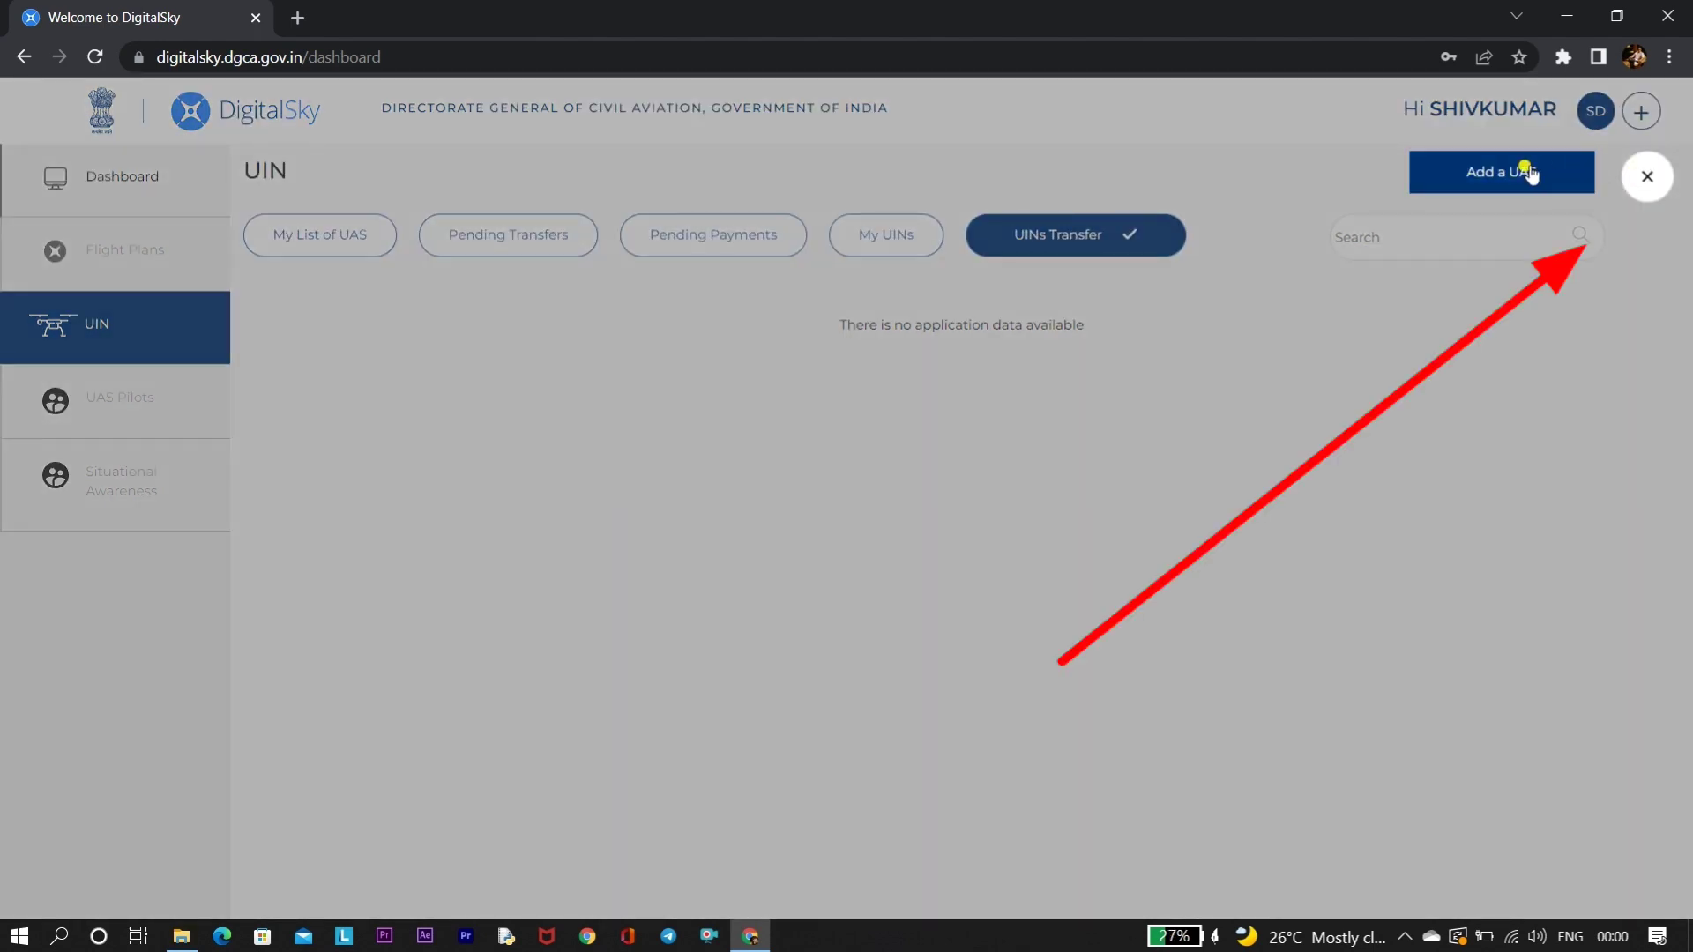
pyautogui.click(1529, 173)
# Search manufacturers for 'DJ' and select the DJI MINI 2 drone model.
pyautogui.click(629, 401)
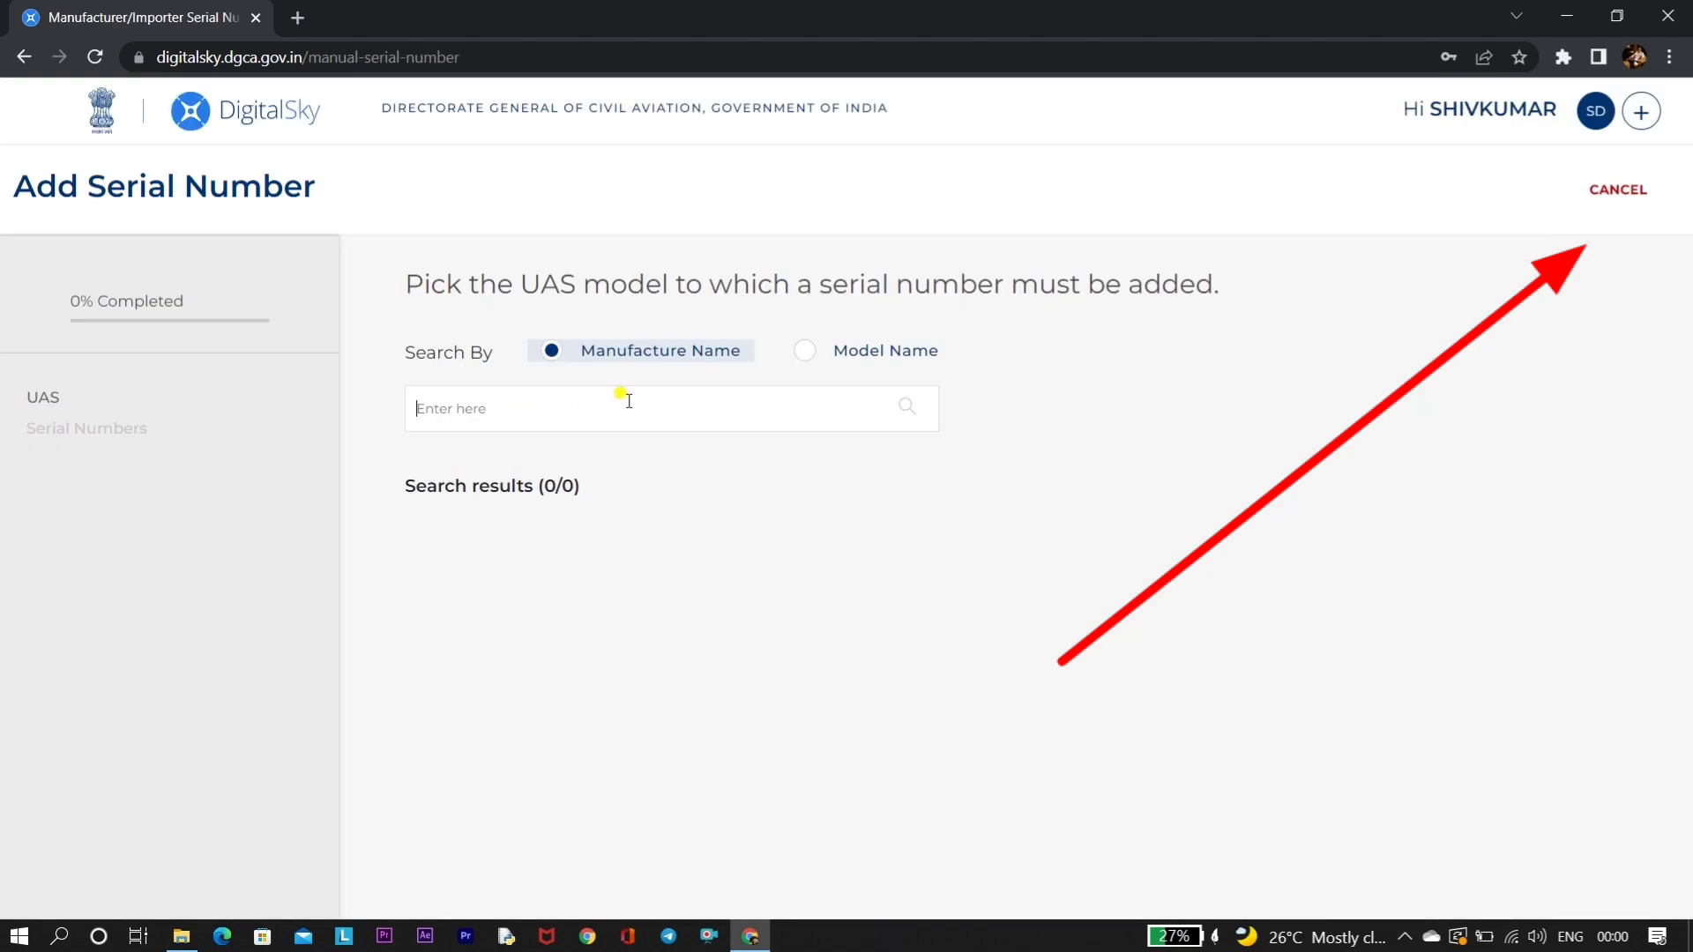
pyautogui.write('DJI')
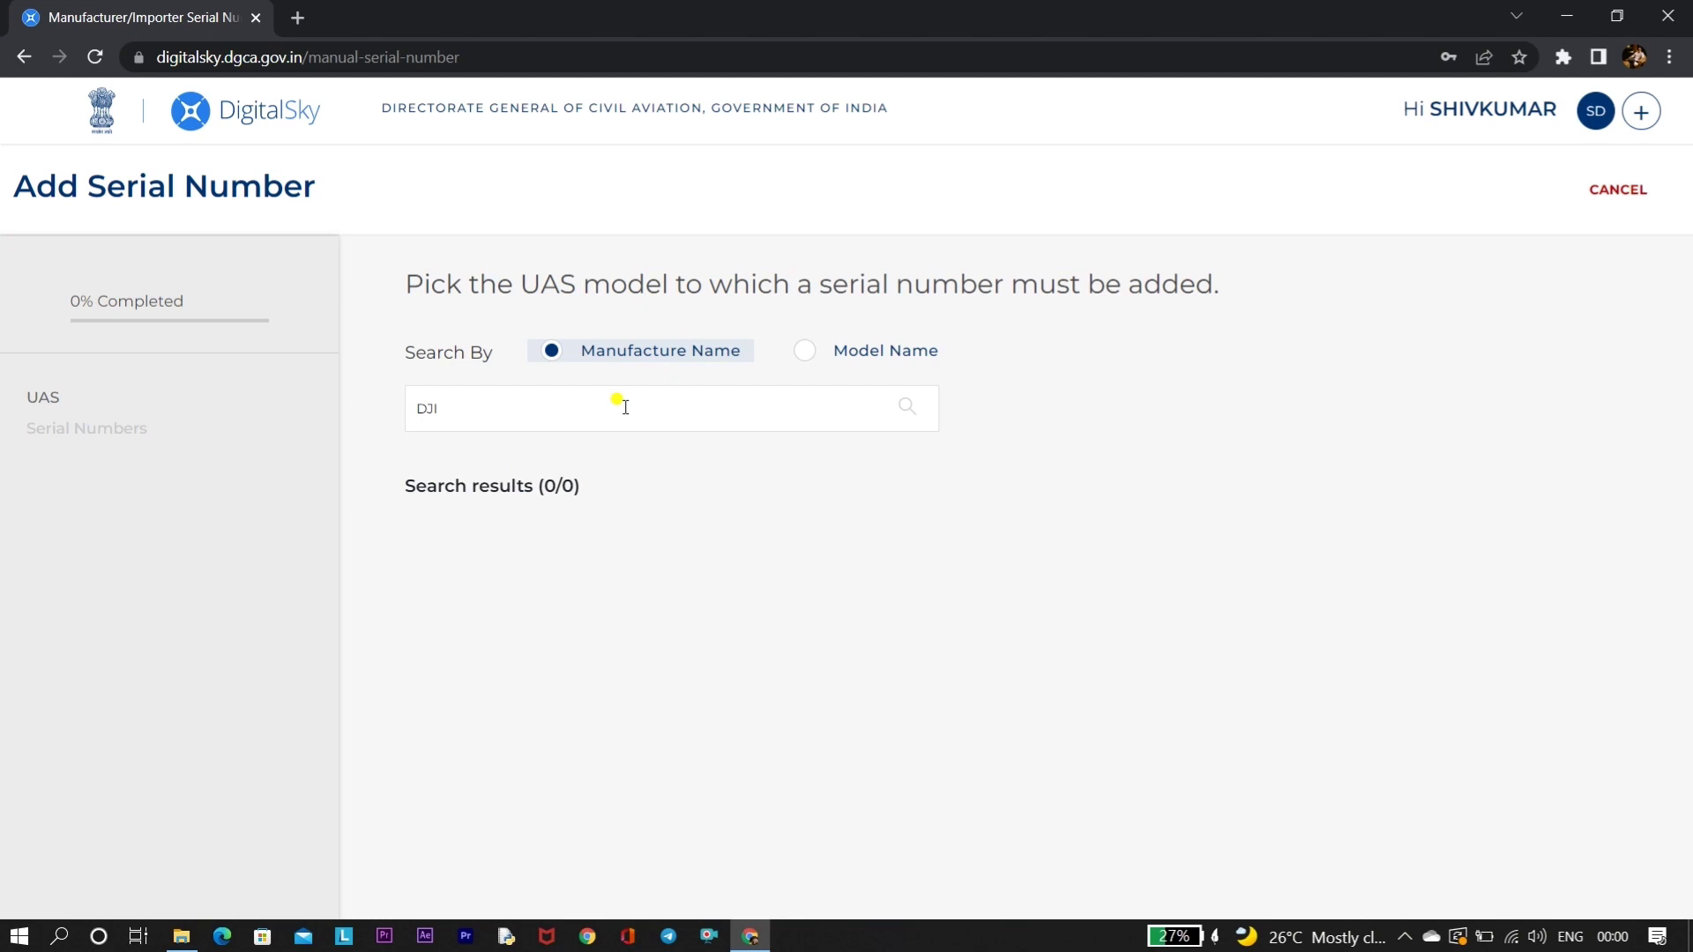
pyautogui.click(906, 412)
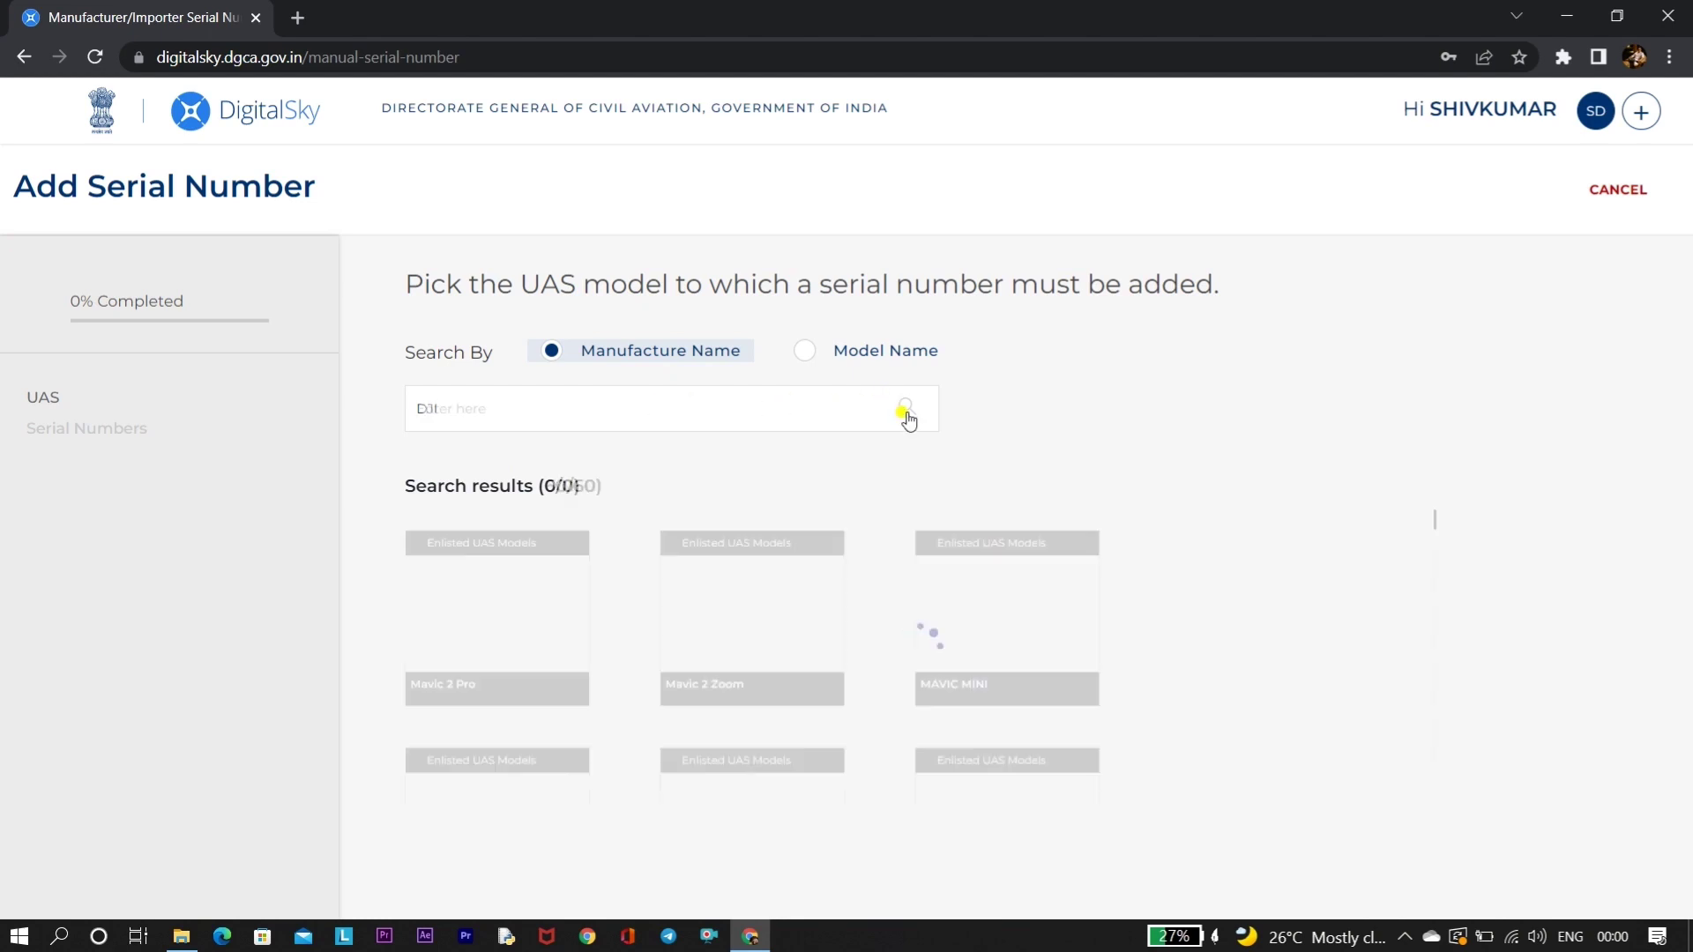
pyautogui.scroll(-1, 1048, 698)
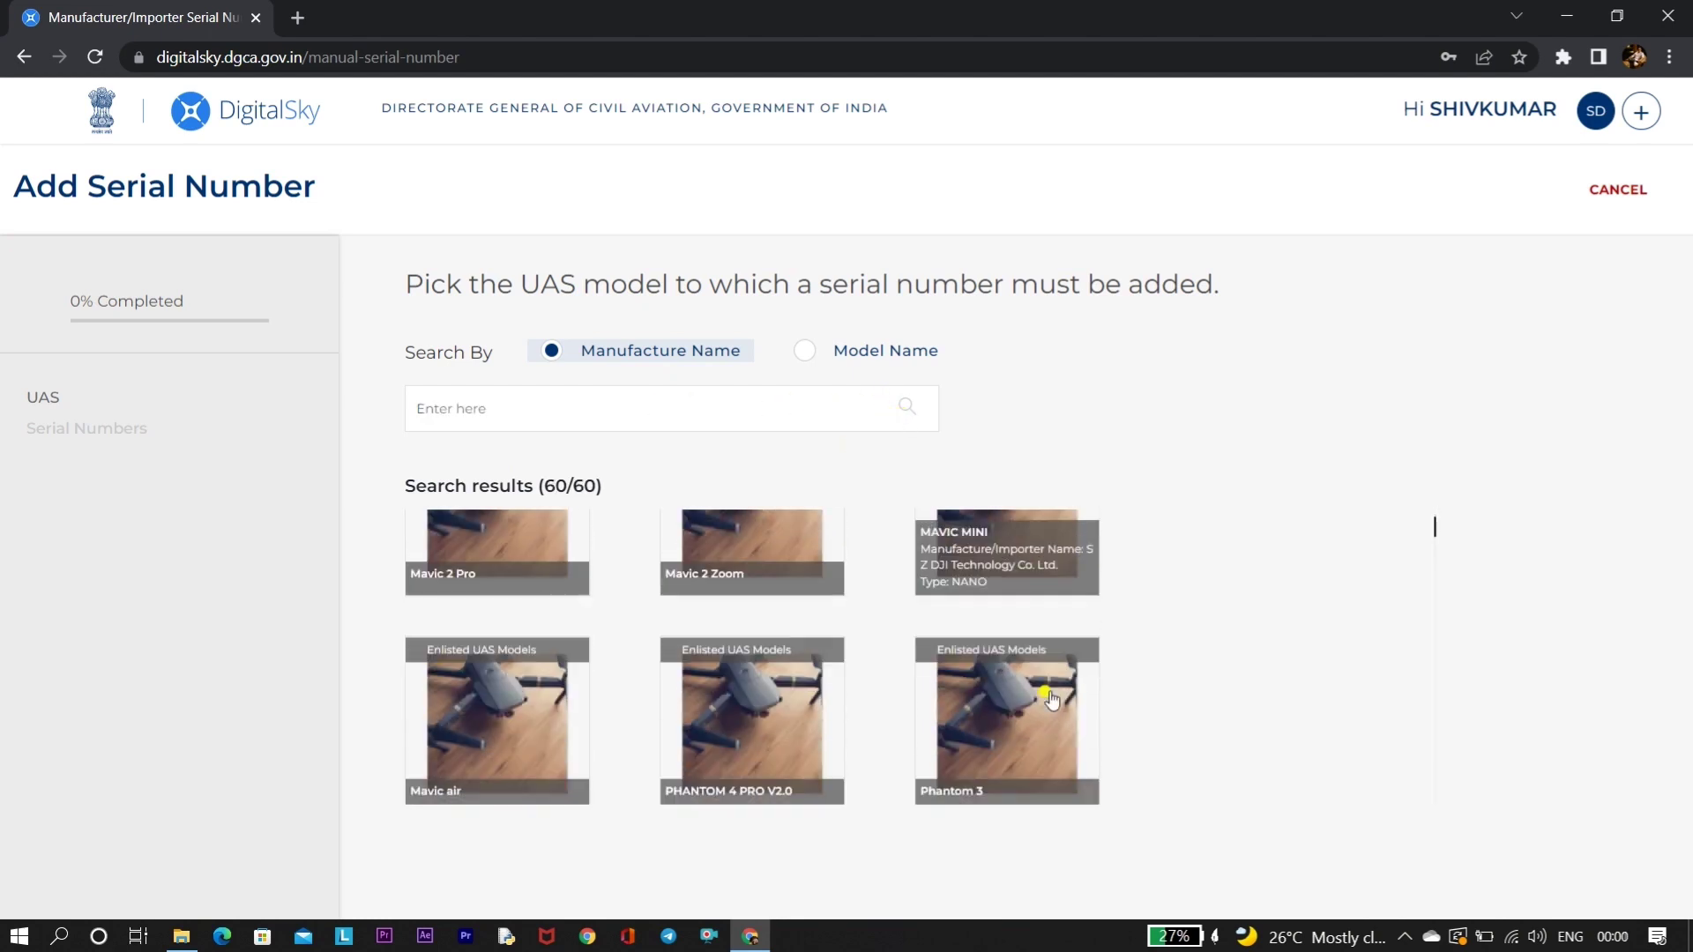
pyautogui.scroll(-3, 964, 594)
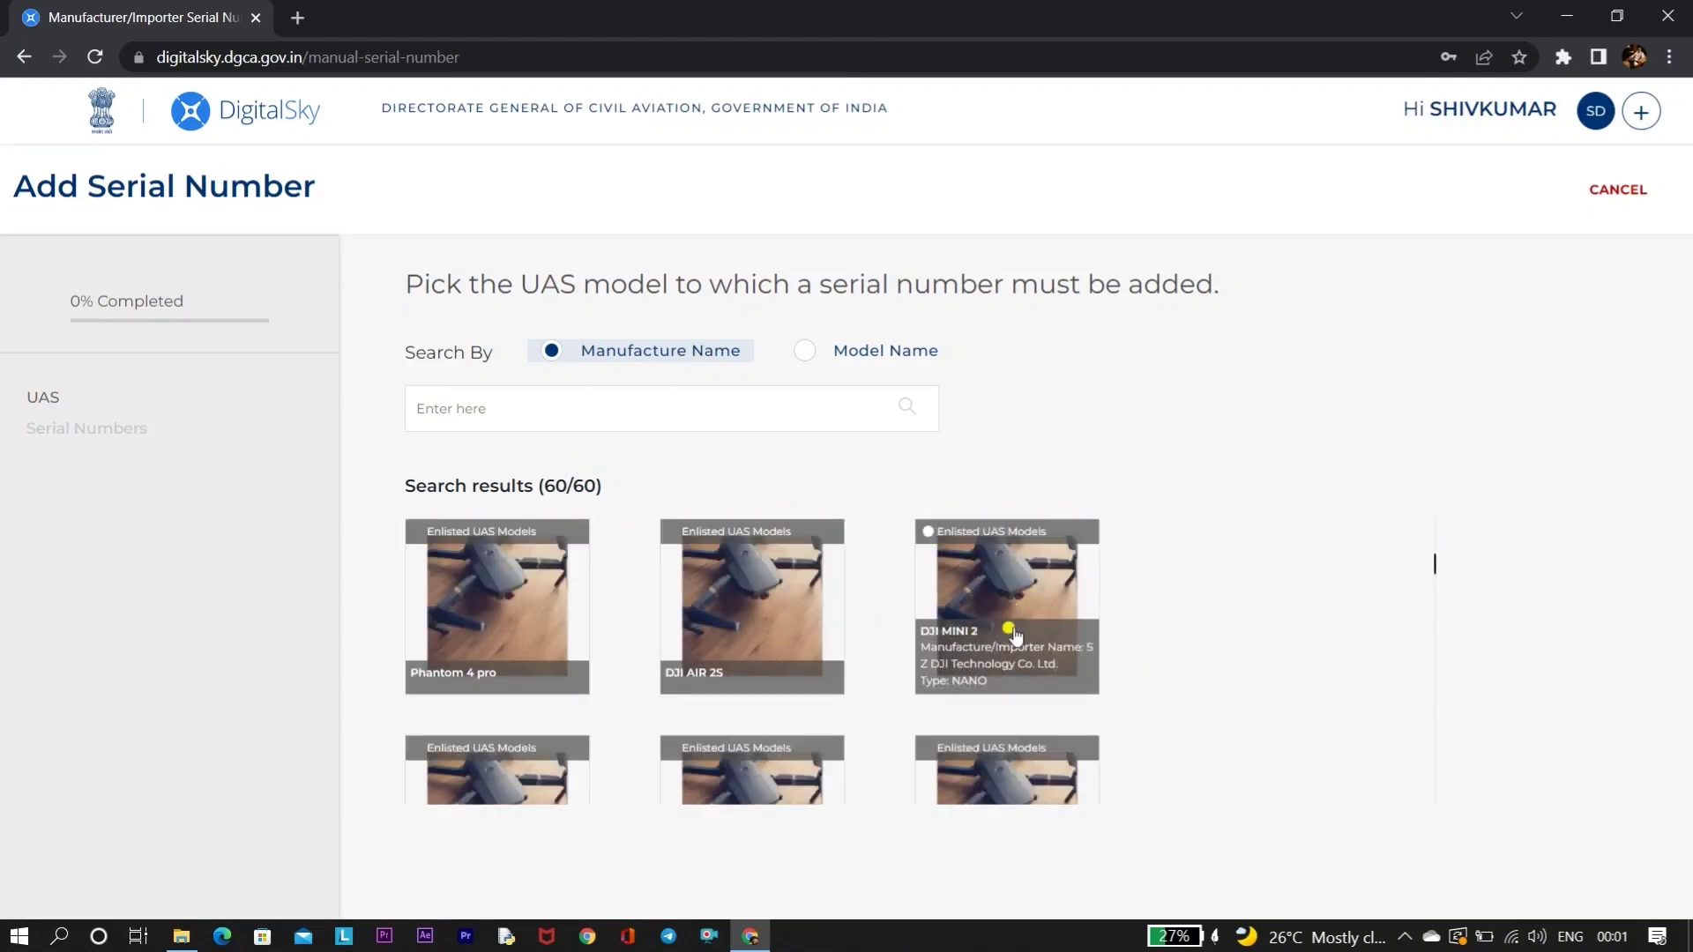
pyautogui.scroll(-3, 1204, 708)
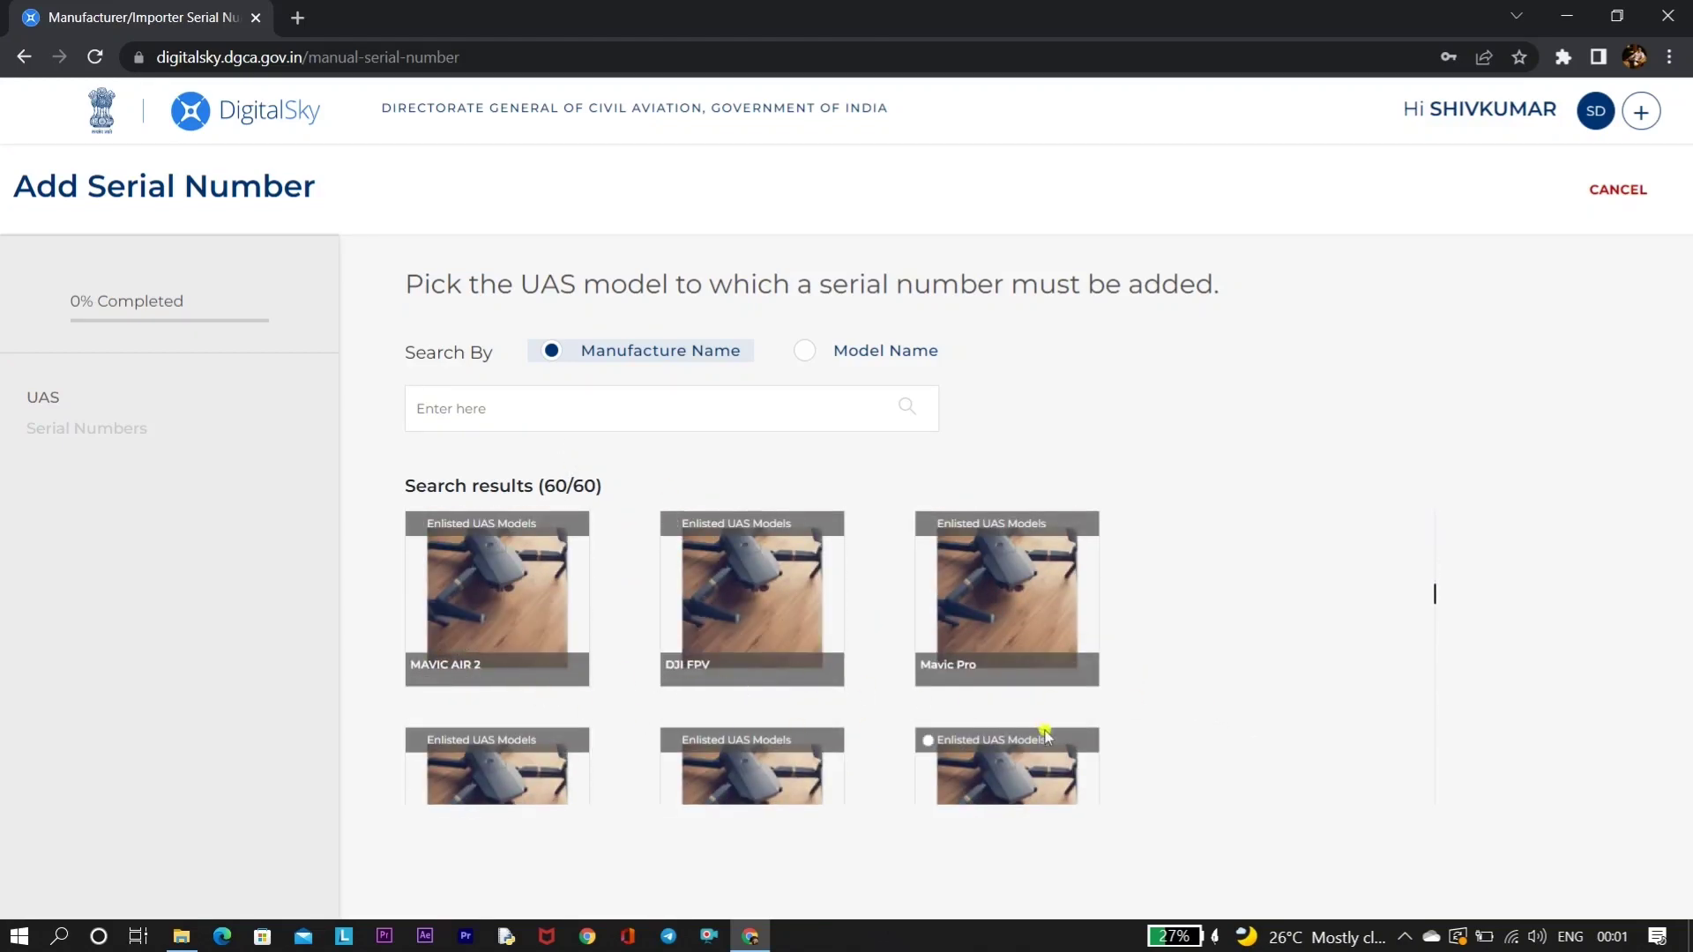
pyautogui.scroll(-3, 1040, 739)
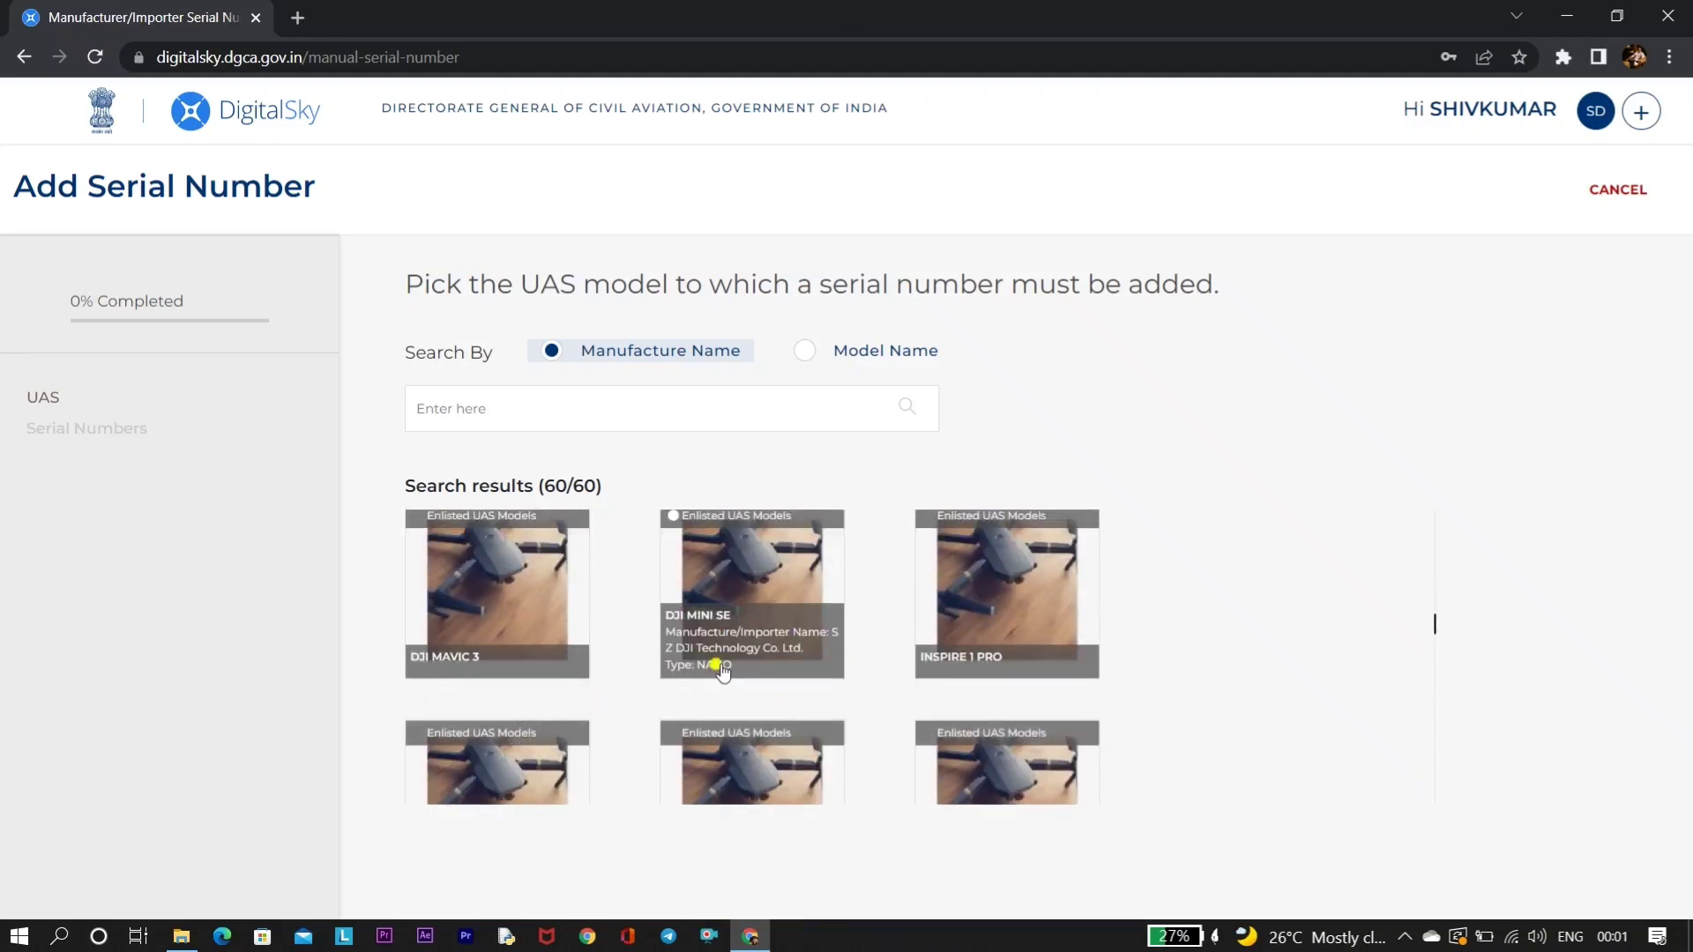
pyautogui.scroll(-2, 723, 668)
pyautogui.scroll(-2, 988, 687)
pyautogui.scroll(-5, 1089, 696)
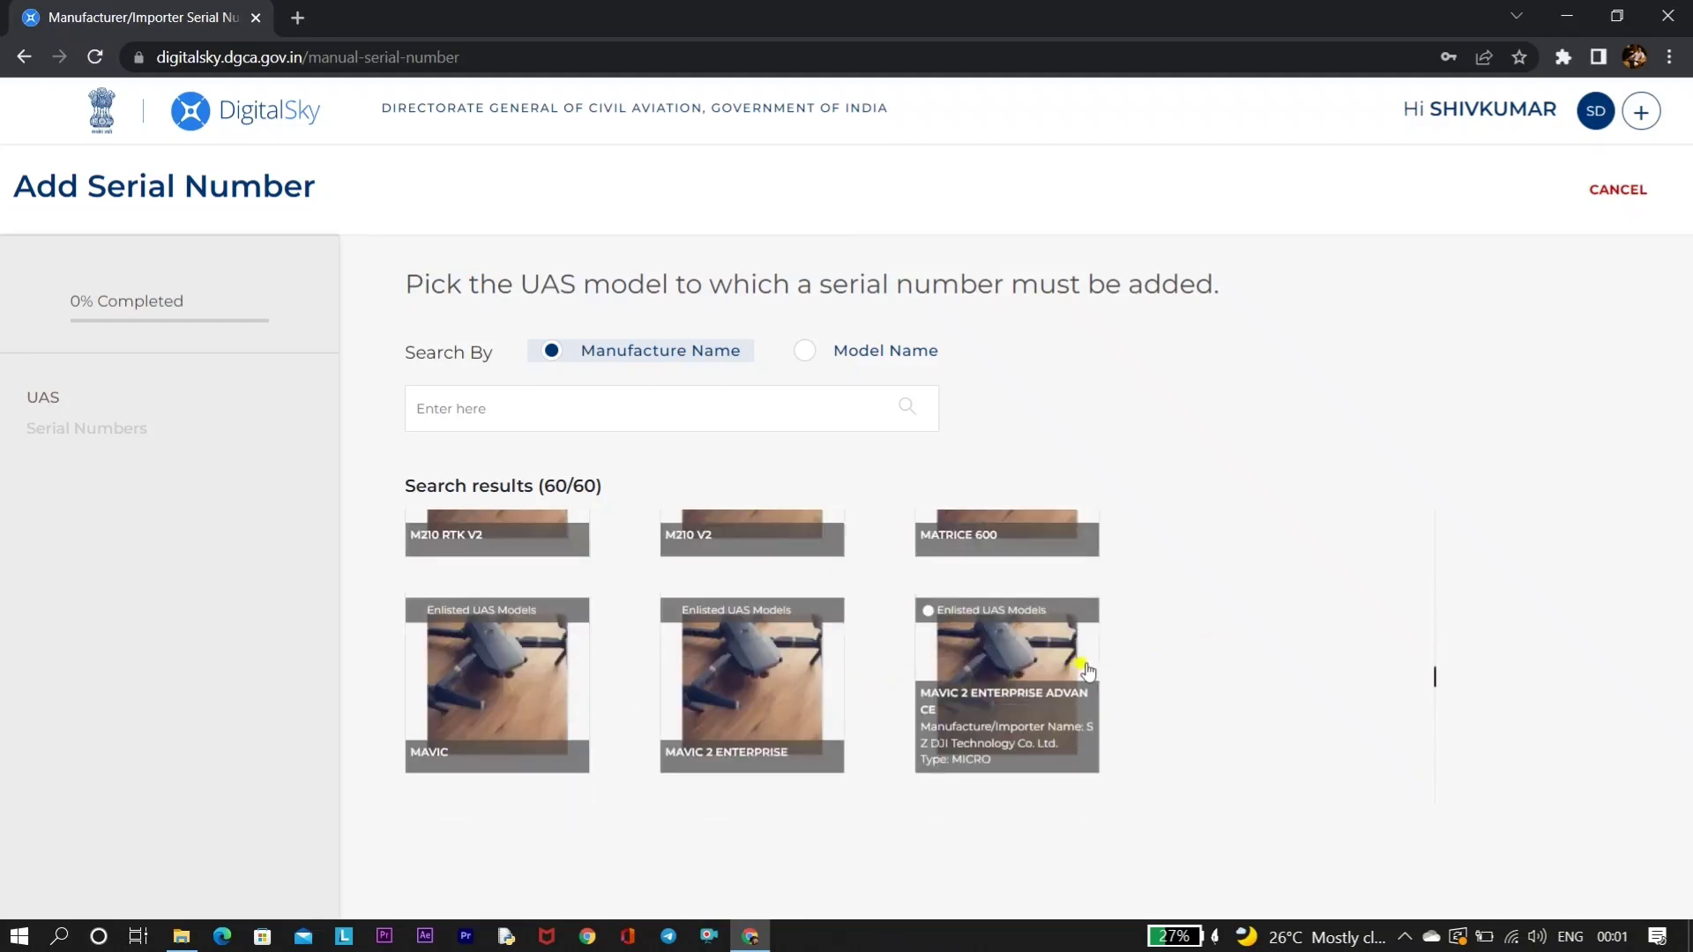
pyautogui.click(1002, 612)
pyautogui.click(398, 315)
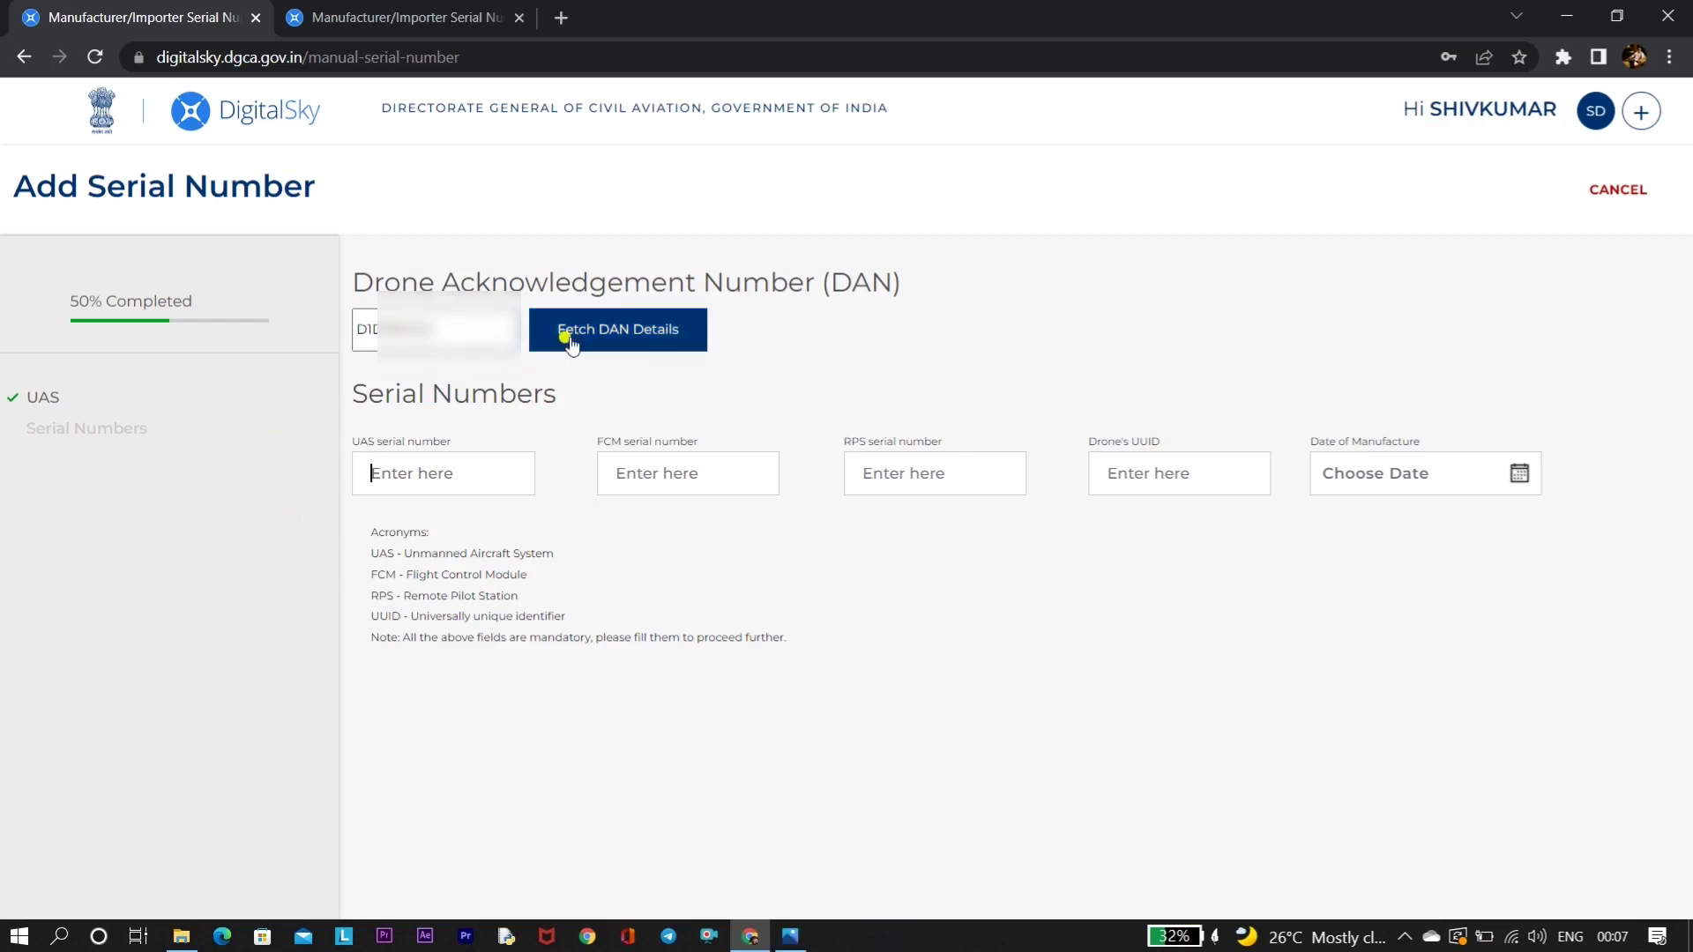
# Fetch the DAN details and copy the RPS serial number into the Drone's UUID field.
pyautogui.click(570, 341)
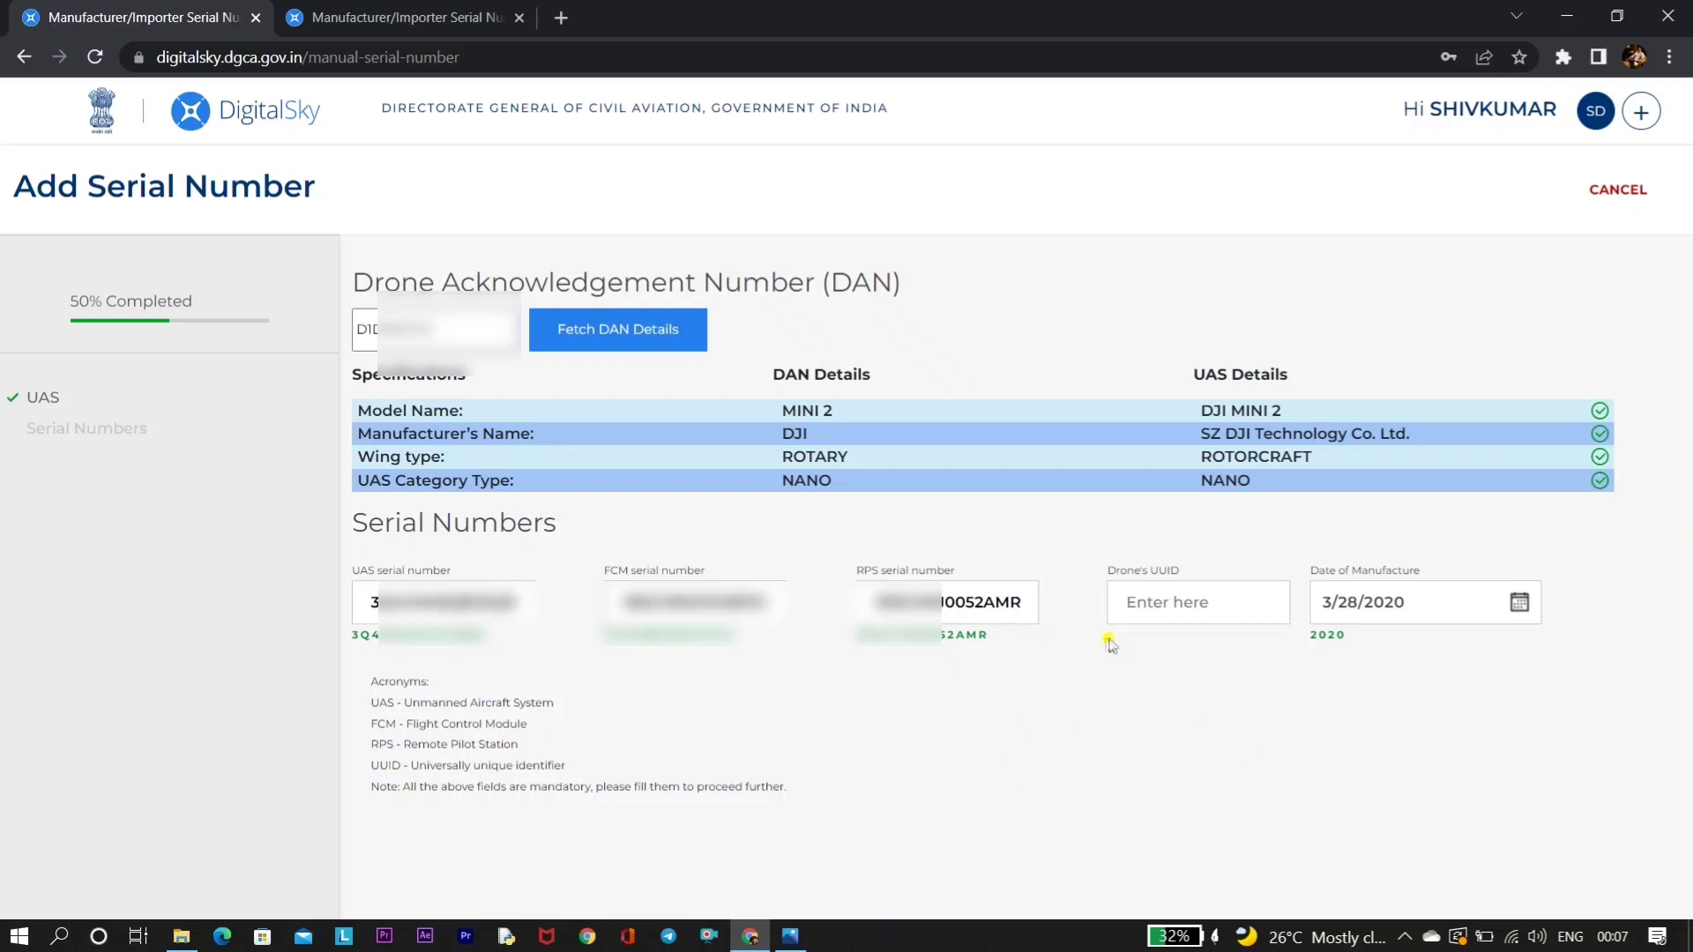
pyautogui.moveTo(873, 601); pyautogui.dragTo(1030, 599)
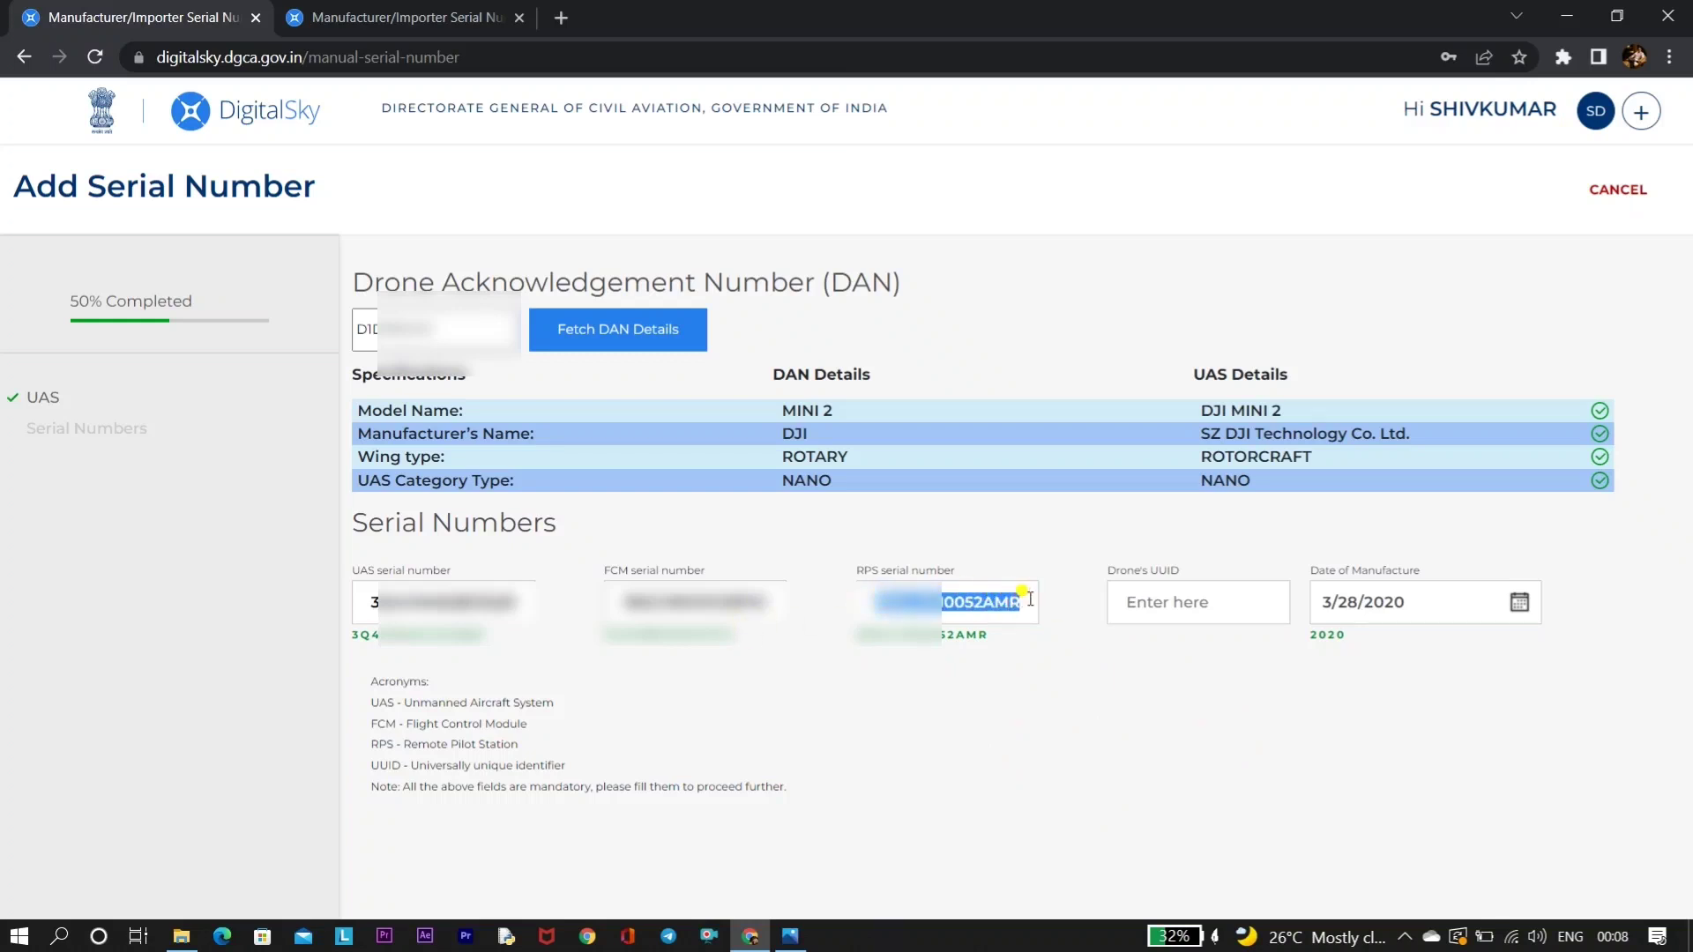
pyautogui.hotkey('ctrl', 'c')
pyautogui.click(1155, 599)
pyautogui.hotkey('ctrl', 'v')
pyautogui.scroll(-1, 966, 758)
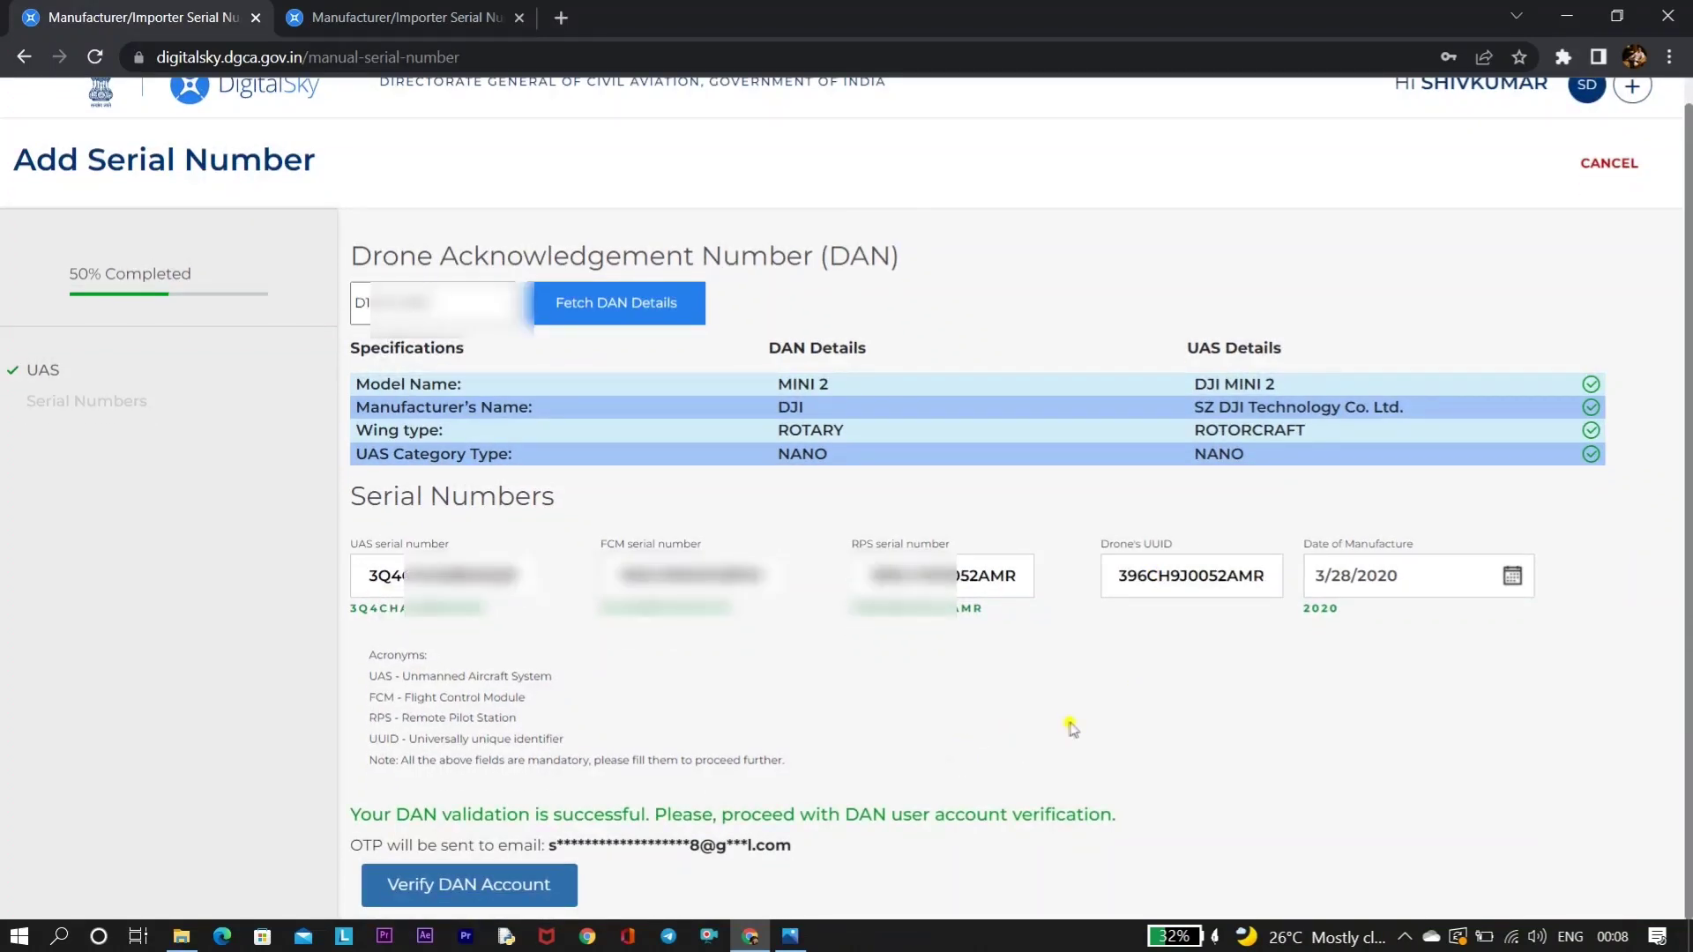
# Verify the DAN account by entering the OTP received by email.
pyautogui.click(513, 898)
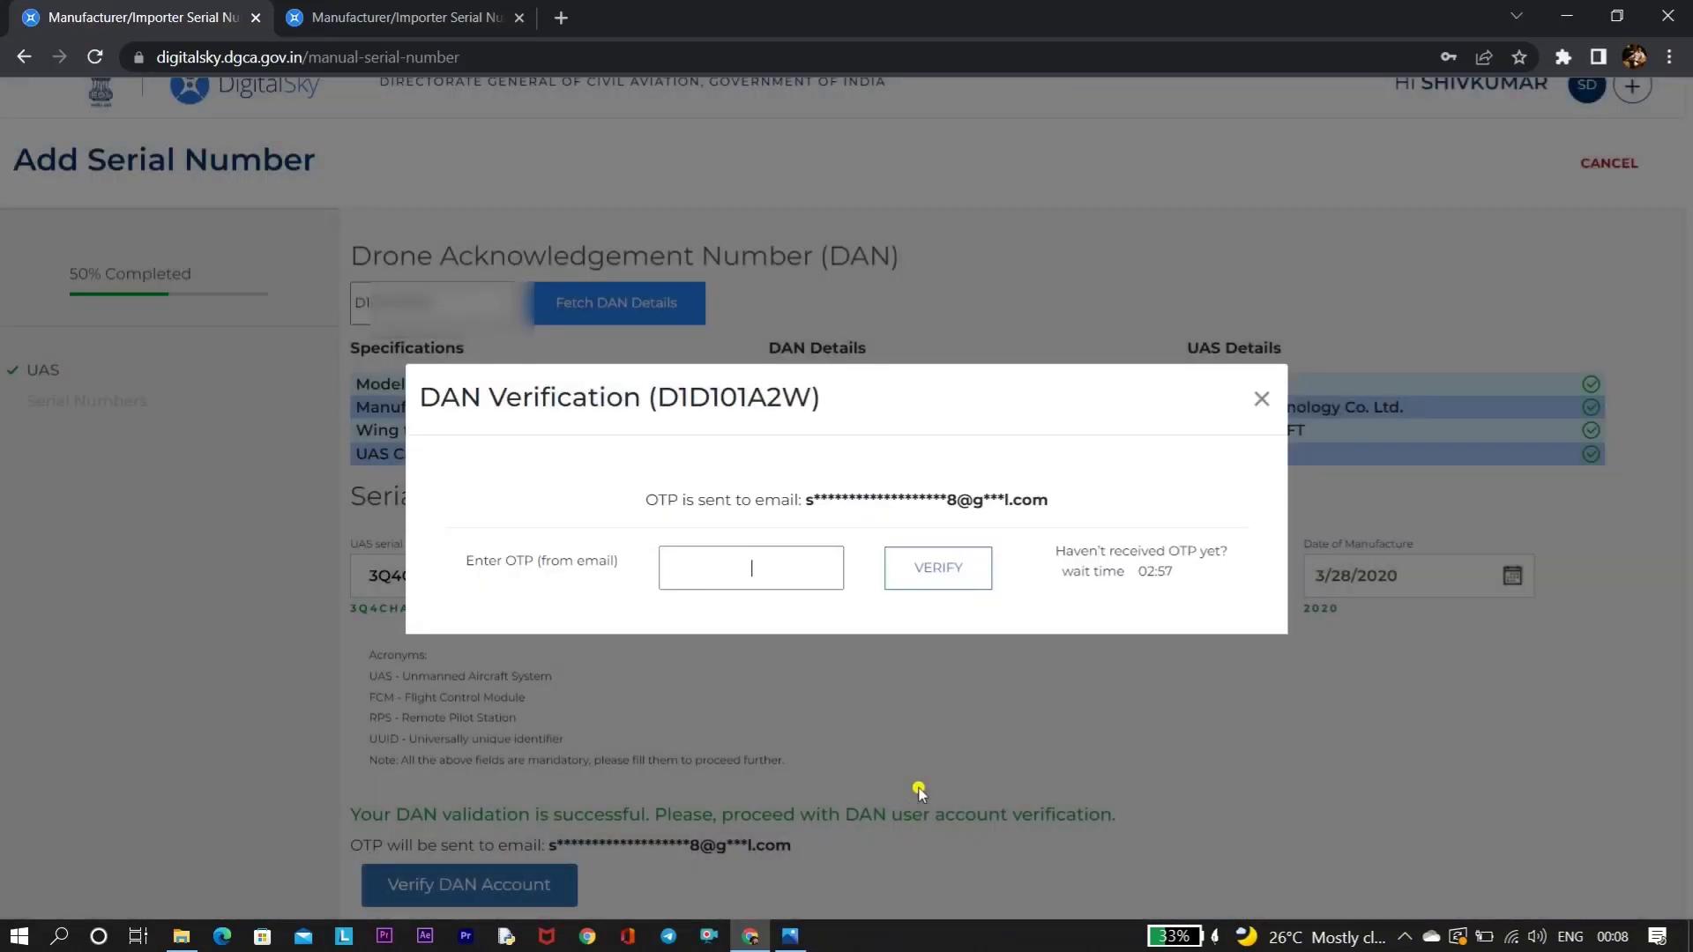
pyautogui.click(937, 575)
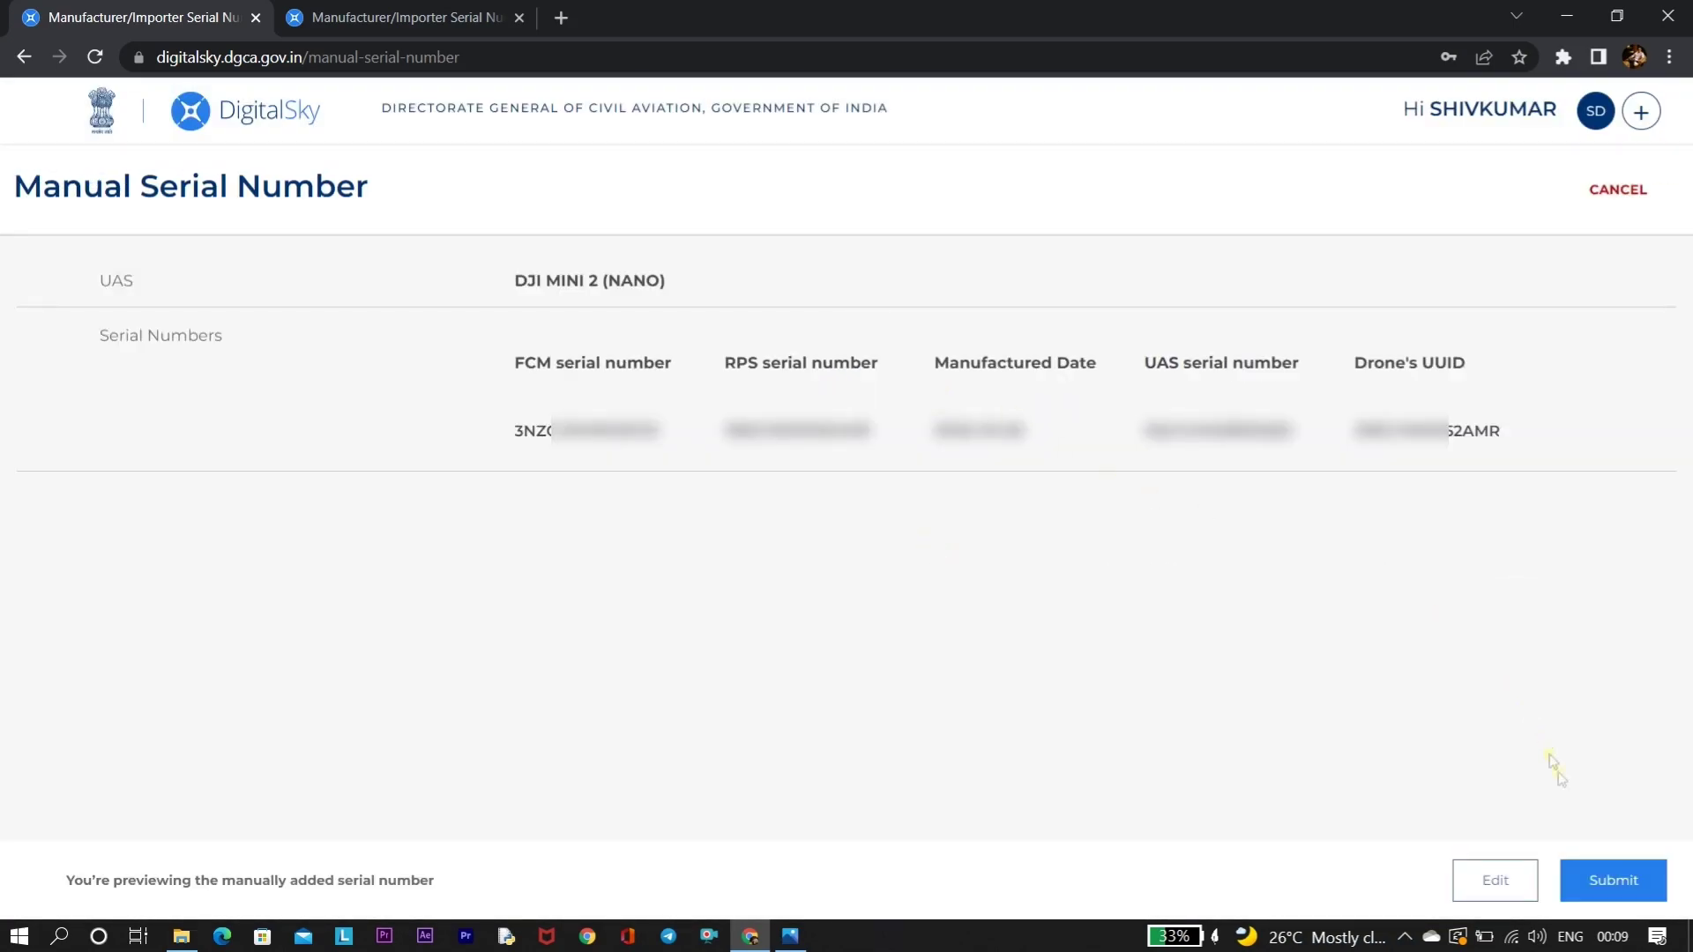
# Submit the DJI MINI 2 serial numbers with the accepted declaration and return to the dashboard.
pyautogui.click(1602, 878)
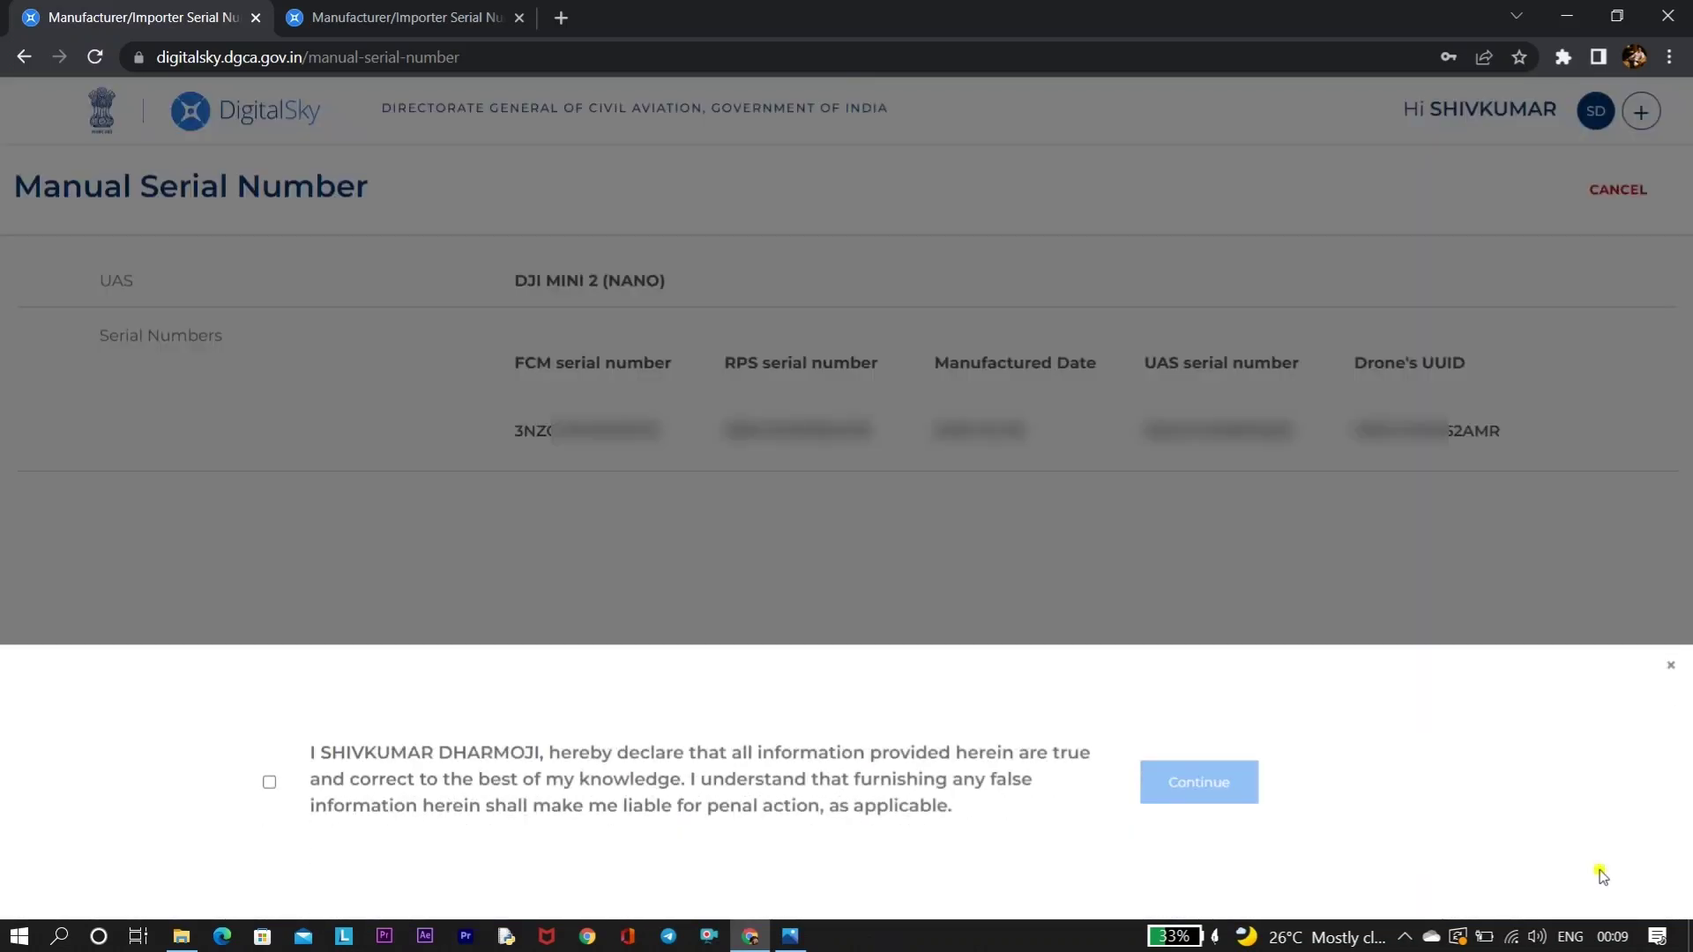
pyautogui.click(269, 782)
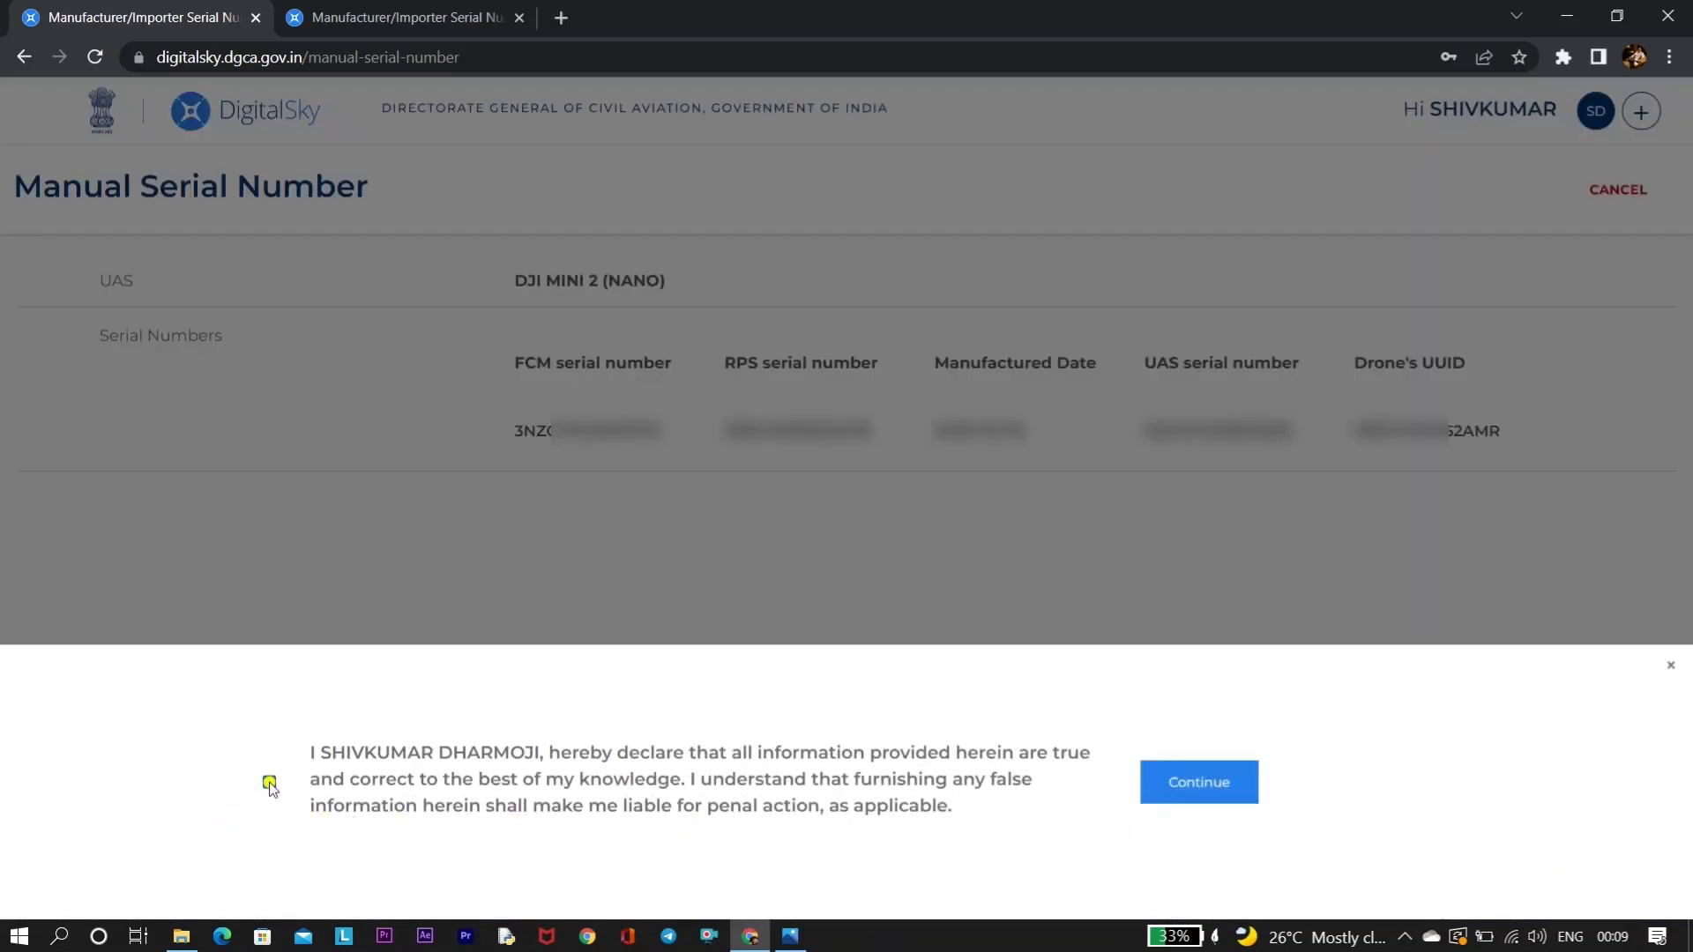
pyautogui.click(1200, 782)
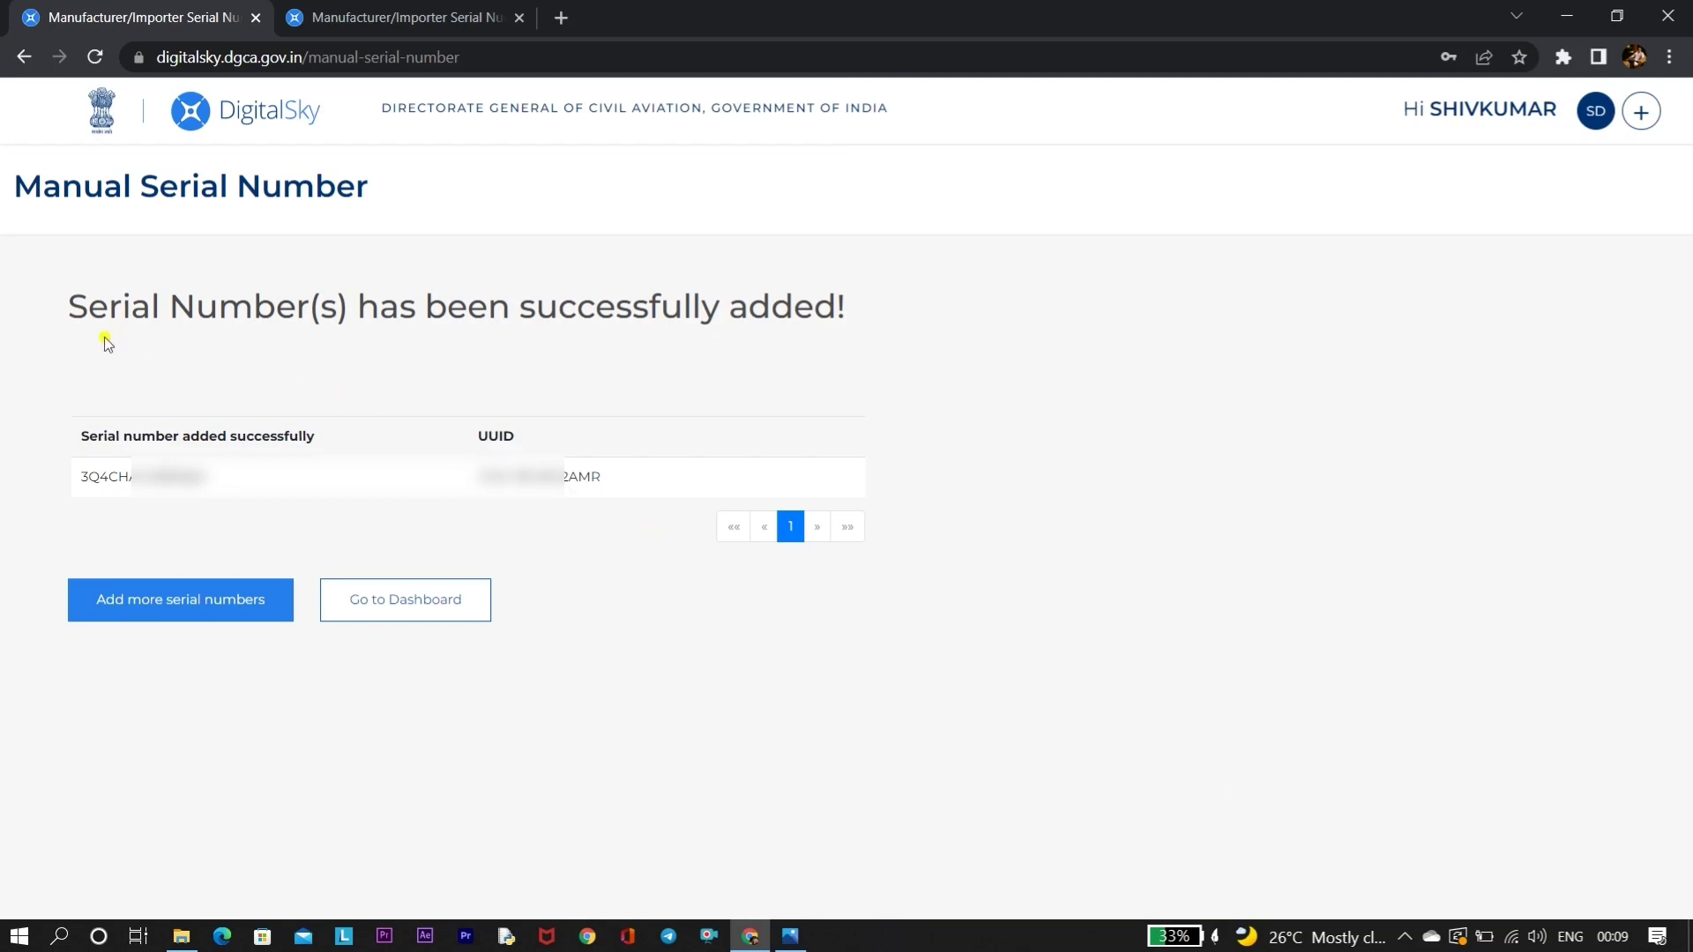
pyautogui.moveTo(65, 312); pyautogui.dragTo(1019, 514)
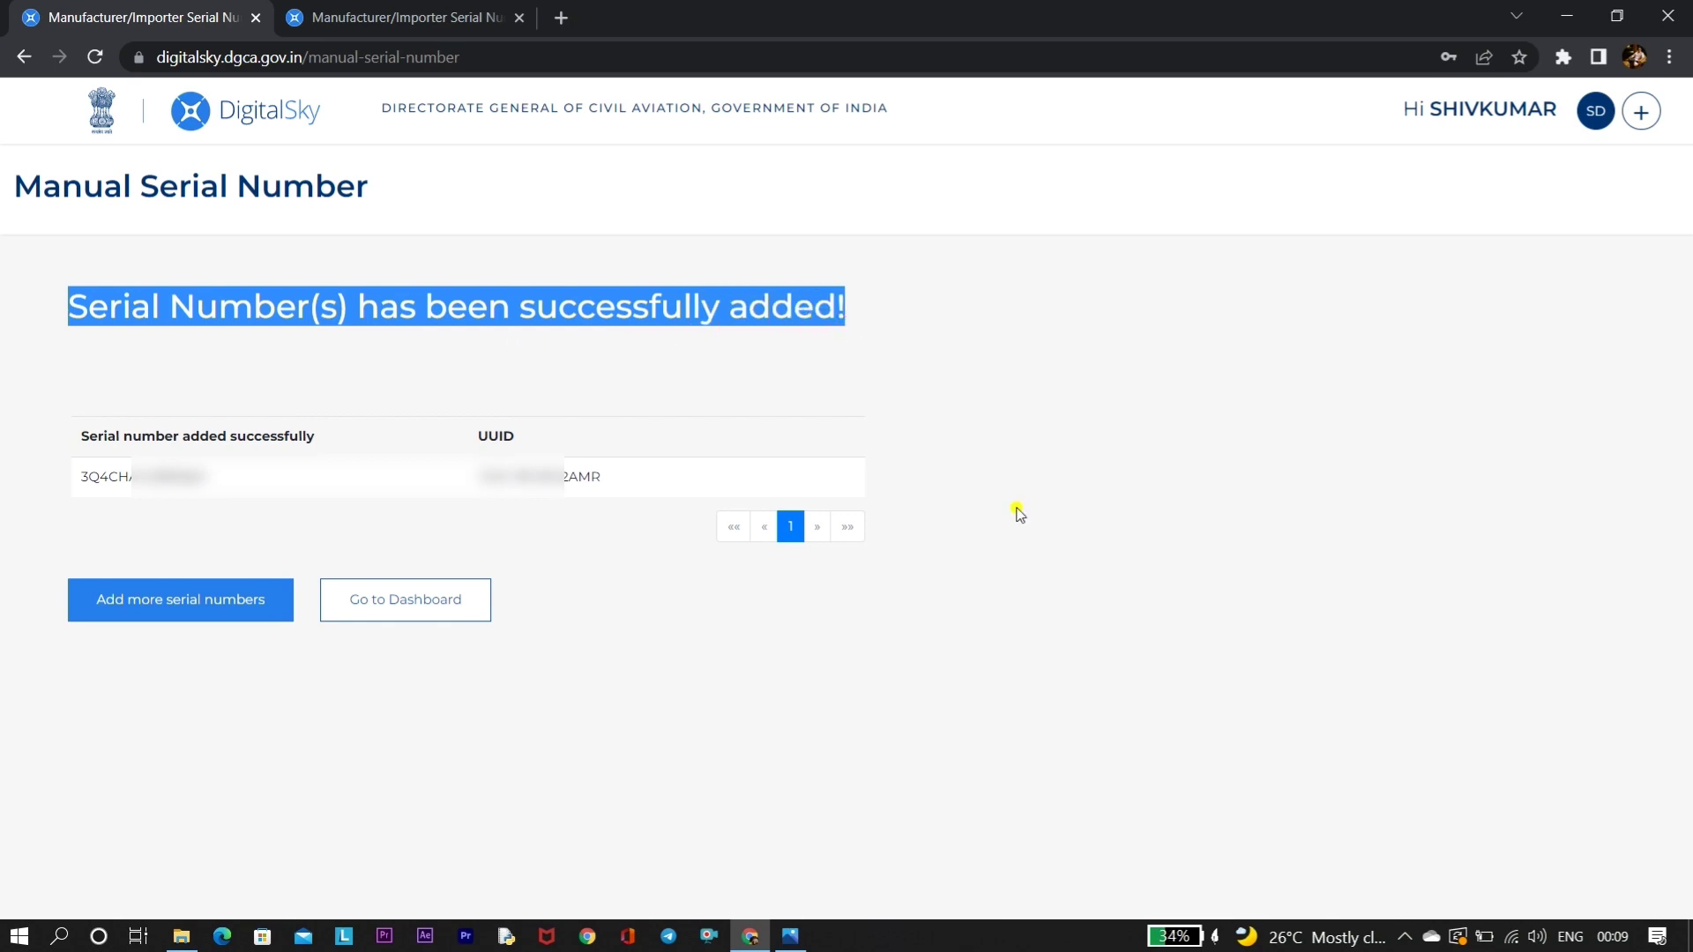
pyautogui.click(362, 603)
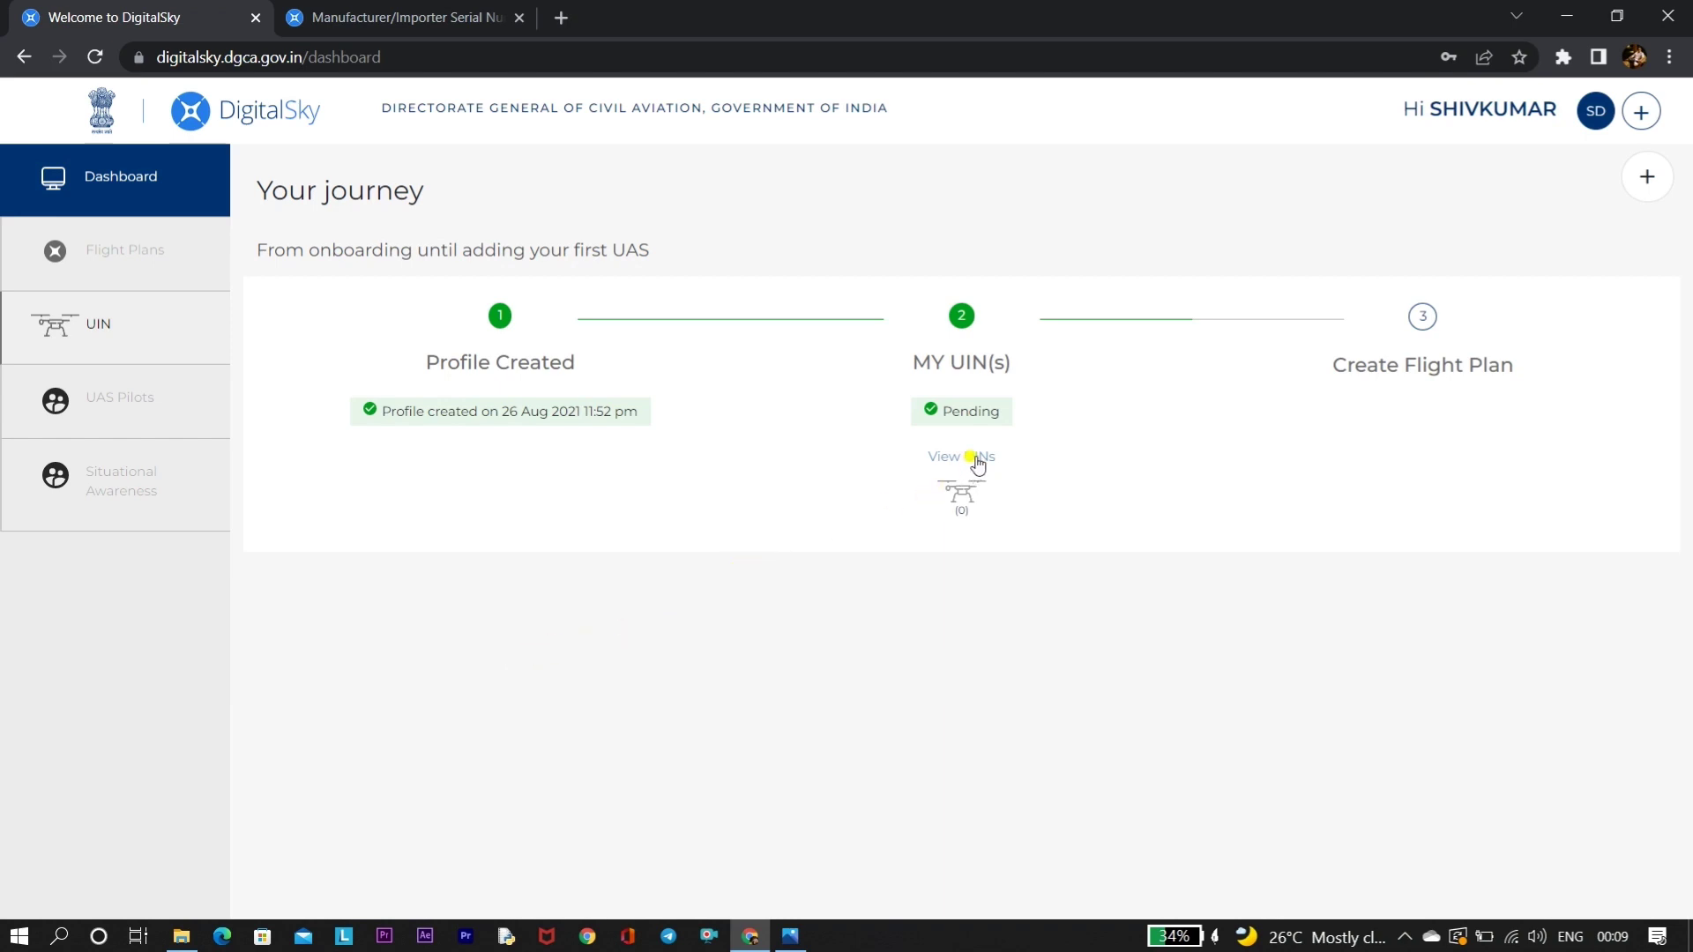
pyautogui.click(977, 463)
# Open My List of UAS and apply for a UIN for the DJI MINI 2.
pyautogui.click(285, 240)
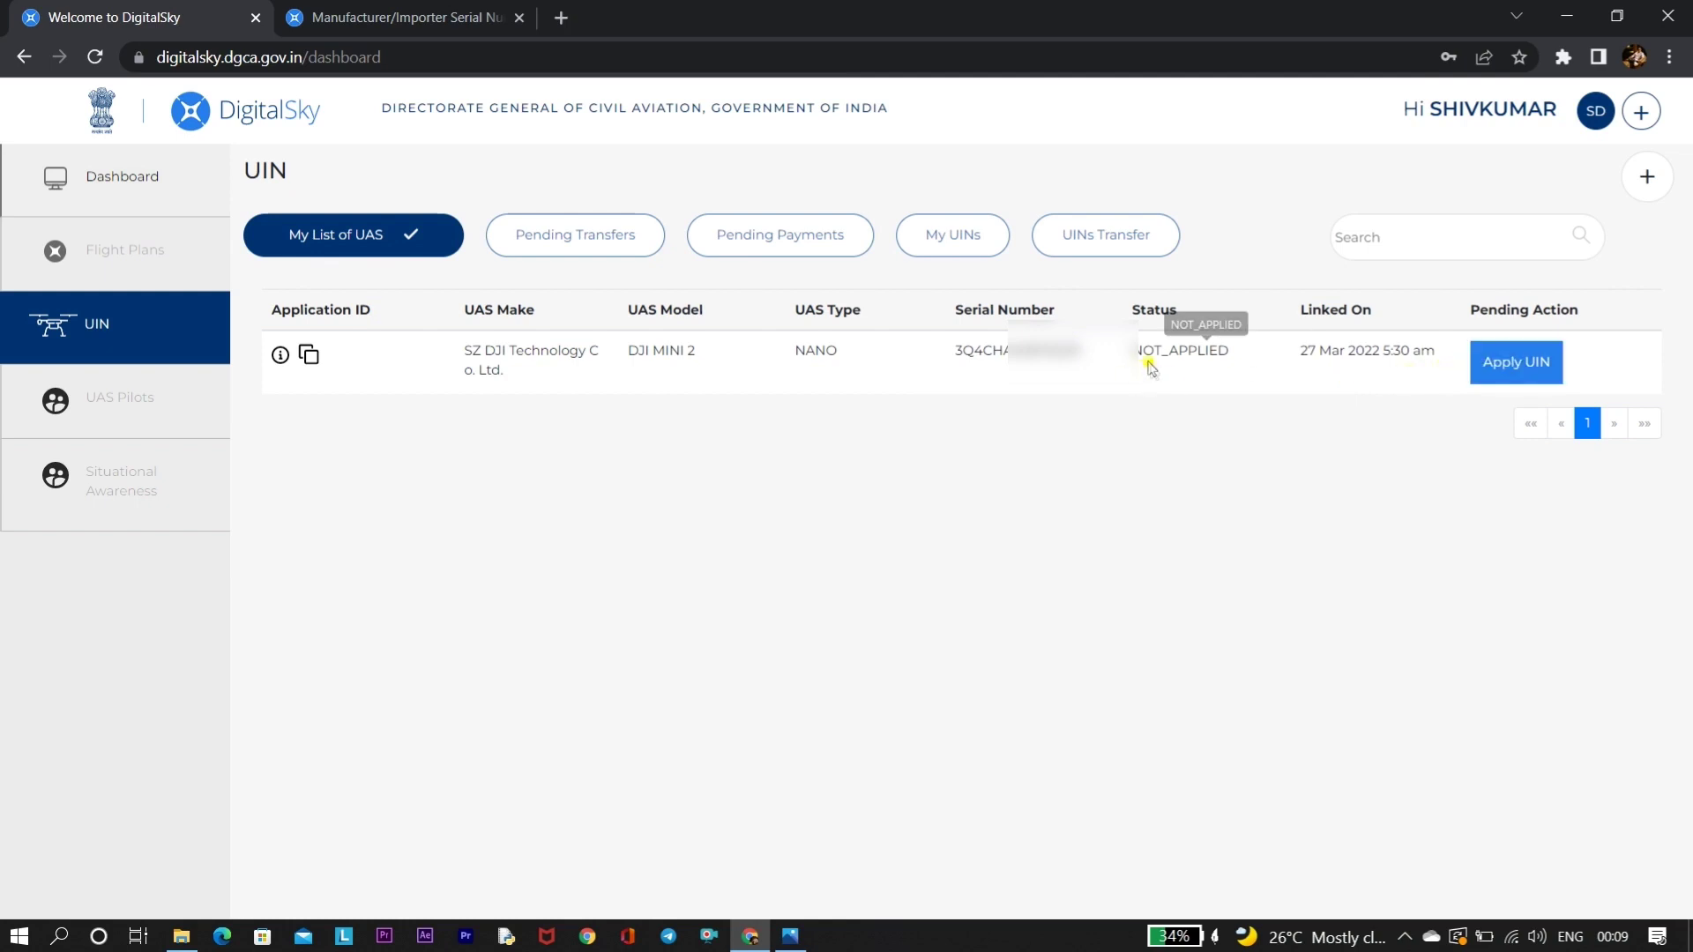
pyautogui.click(1499, 370)
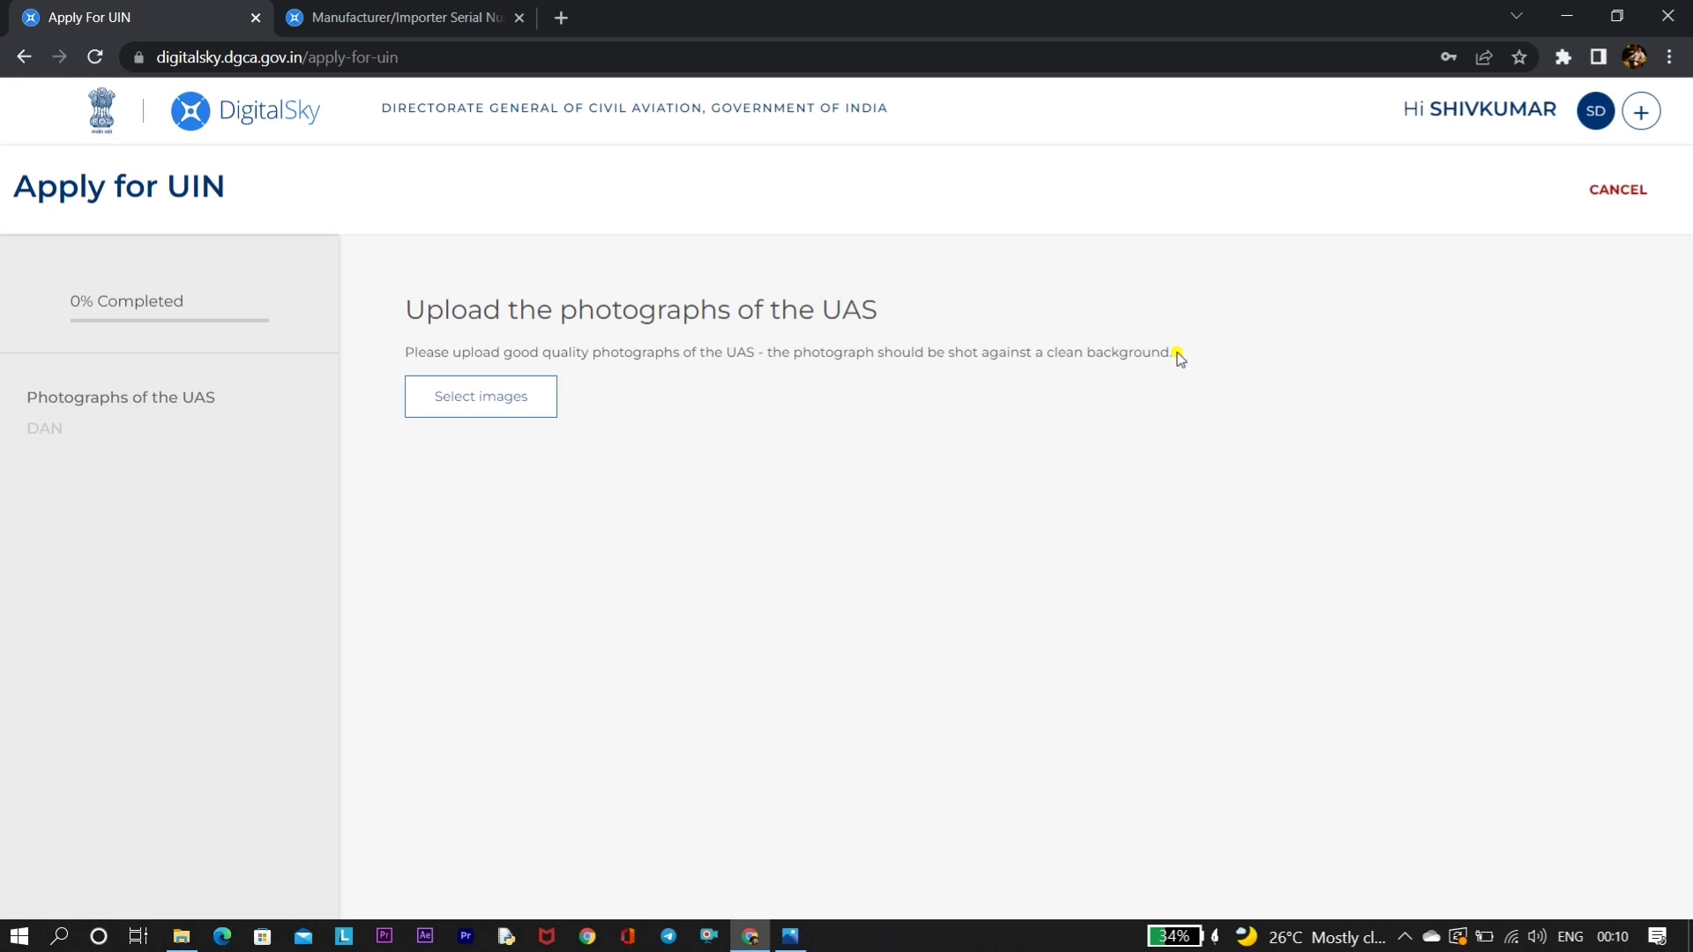
# Upload front.jpg from digitalsky > drone photos as the UAS Front view picture.
pyautogui.click(506, 403)
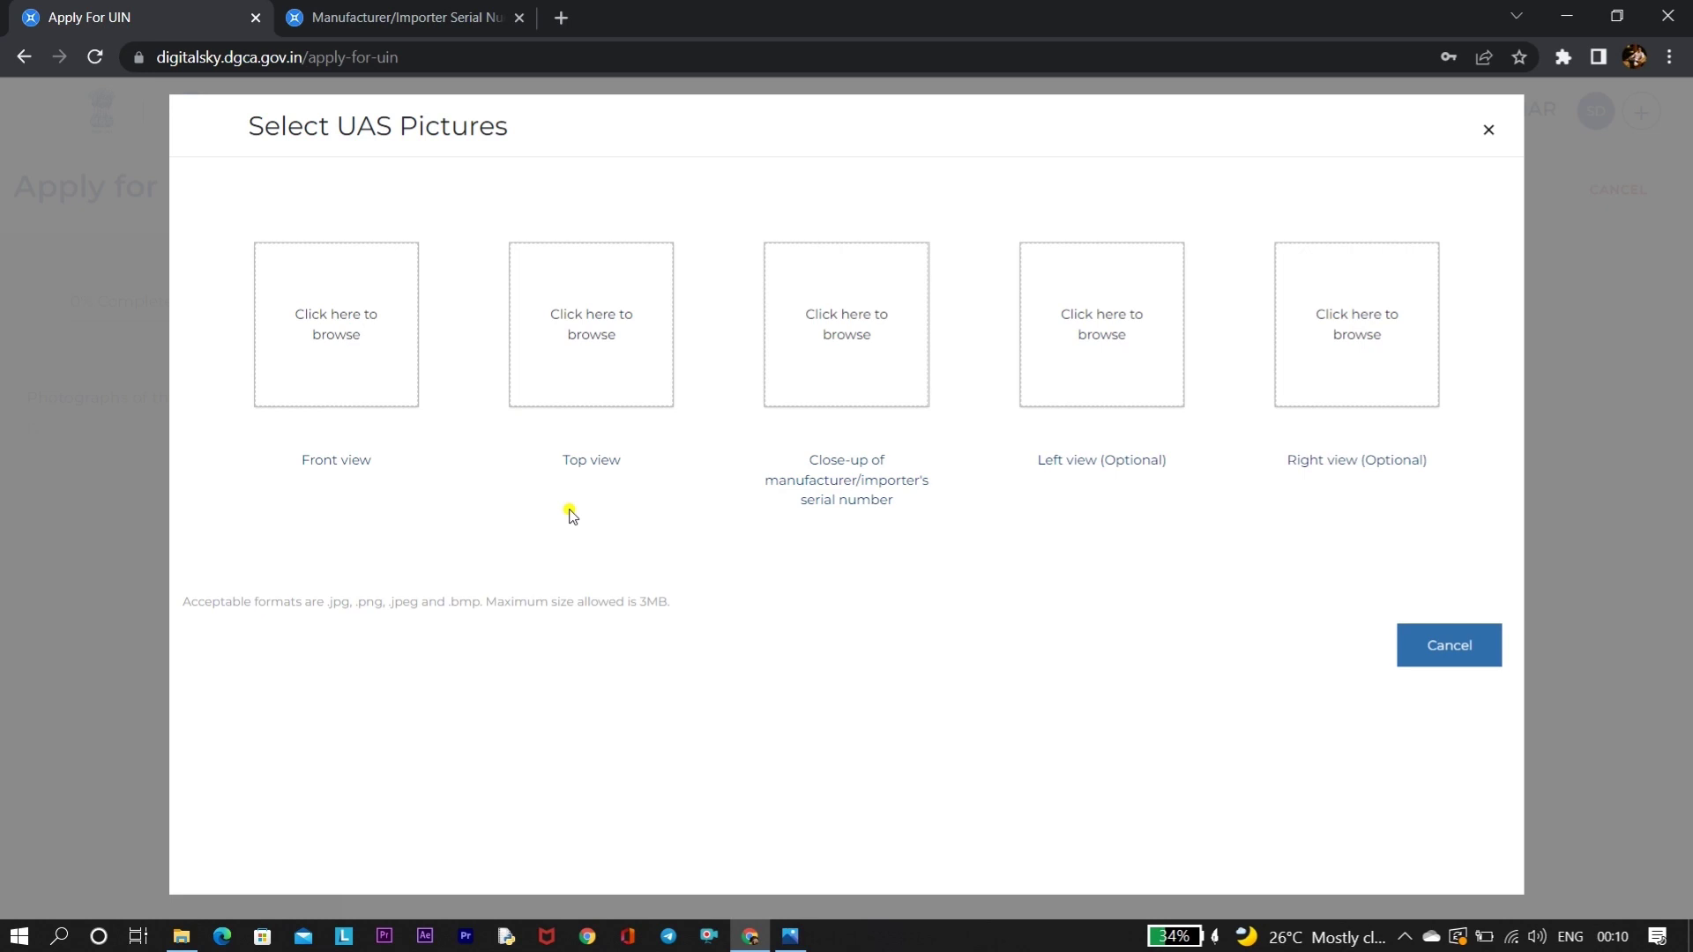
pyautogui.click(335, 325)
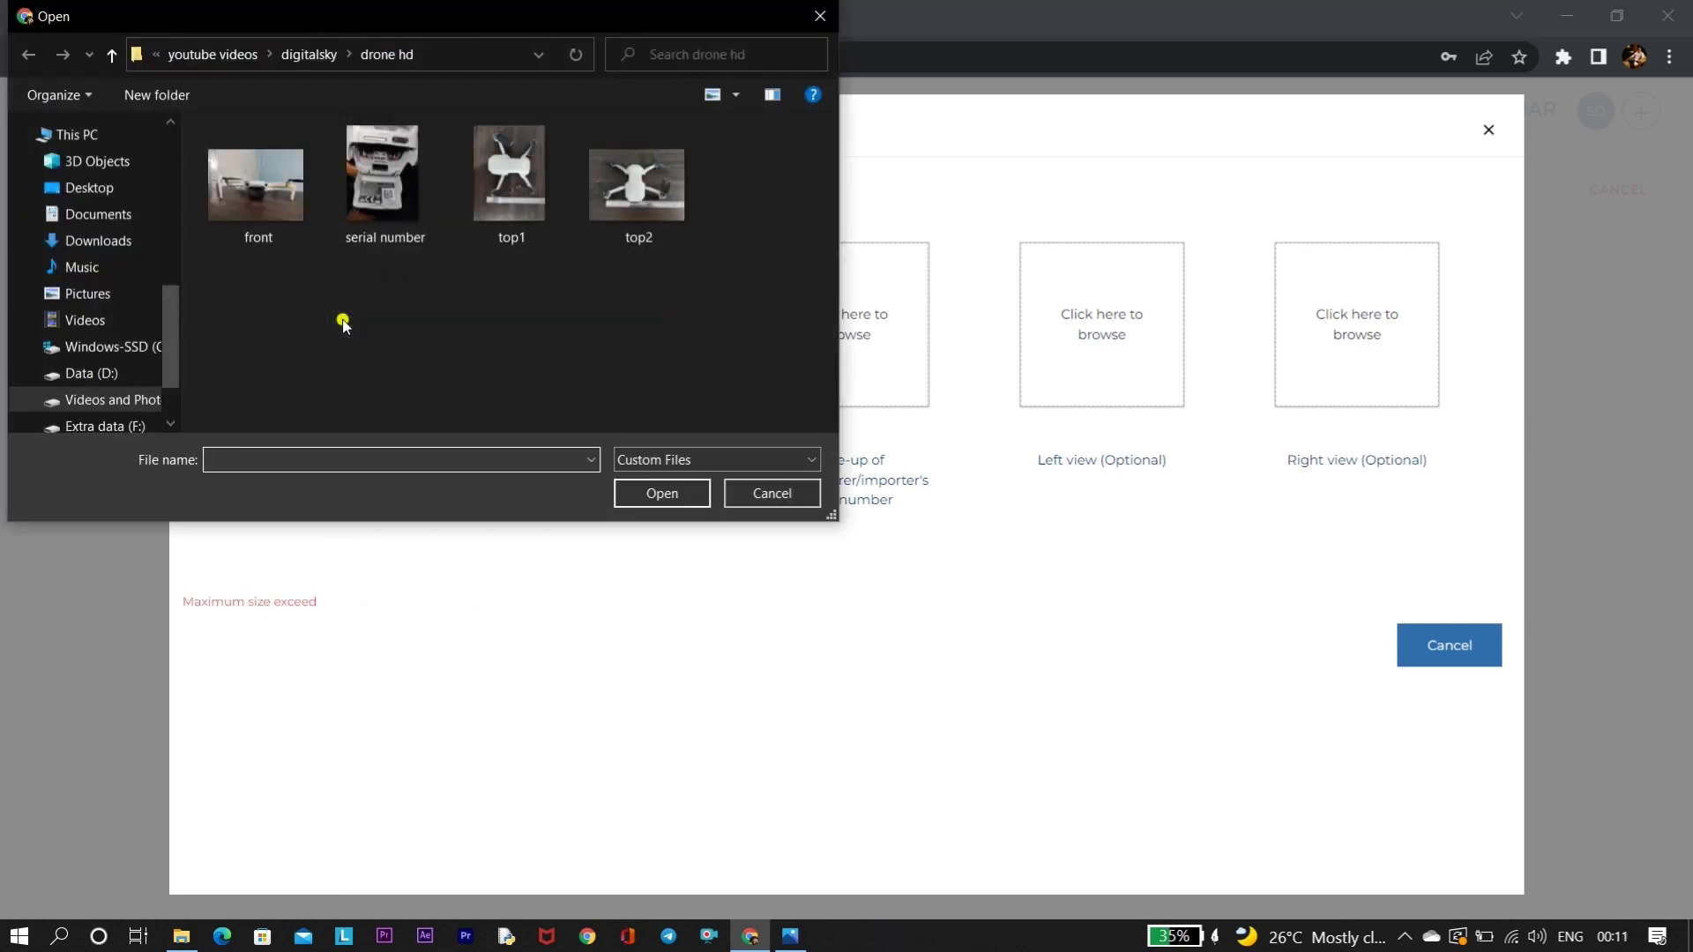
pyautogui.click(780, 492)
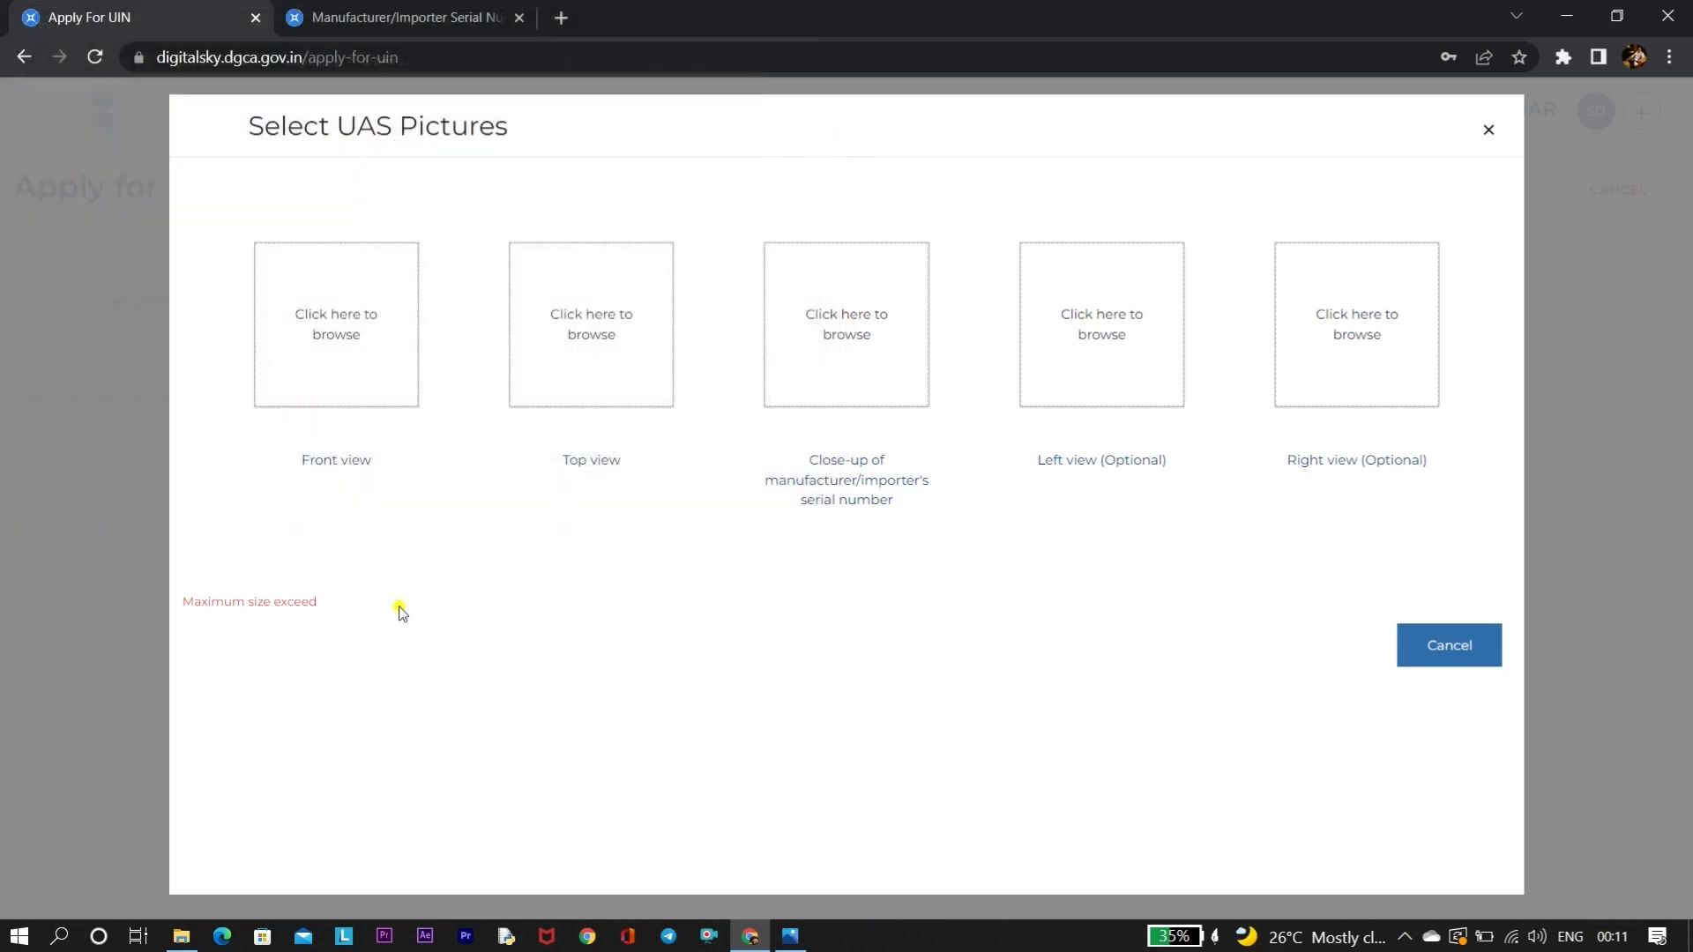
pyautogui.moveTo(327, 608); pyautogui.dragTo(182, 594)
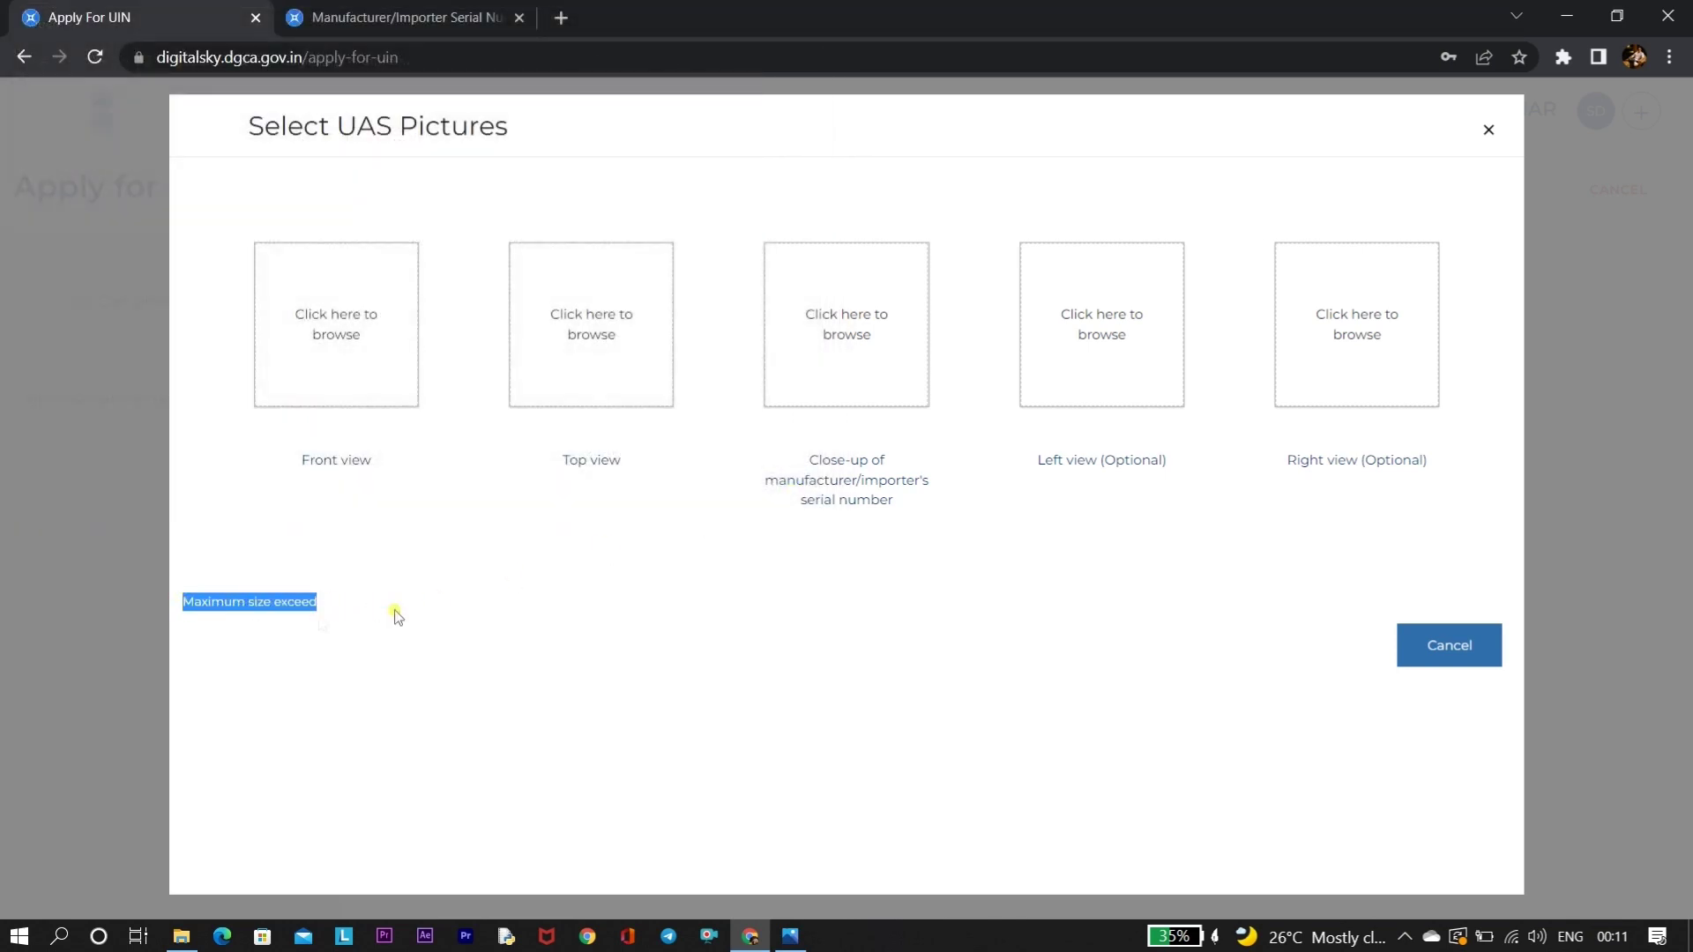
pyautogui.click(512, 601)
pyautogui.click(347, 314)
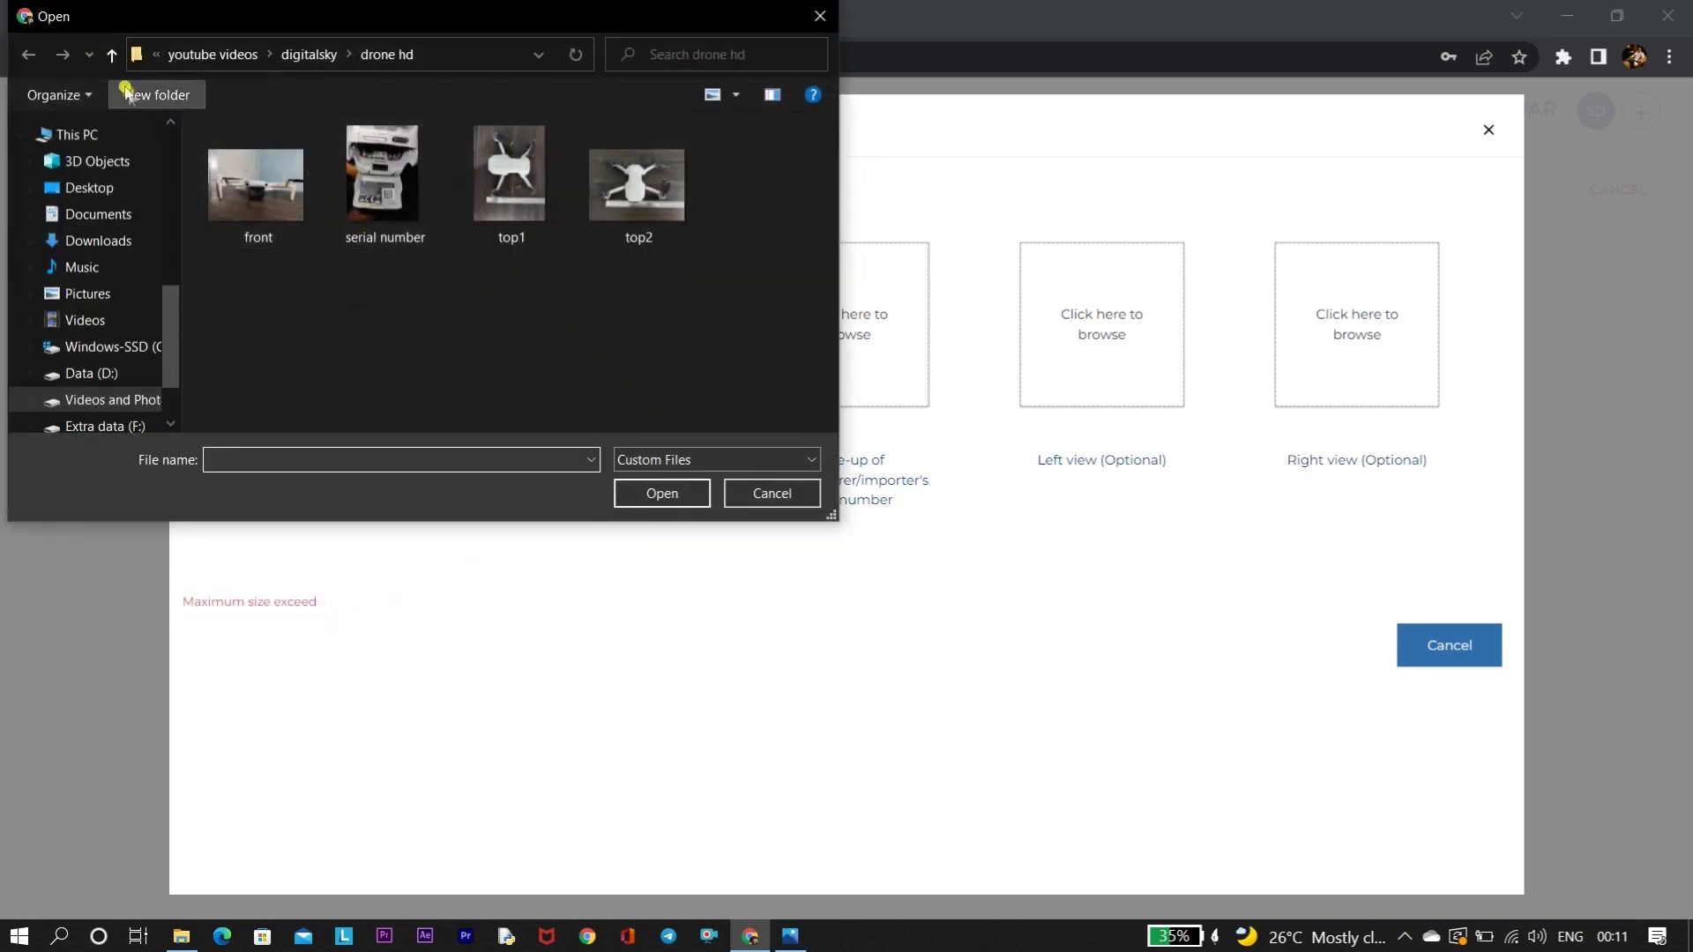
pyautogui.click(111, 57)
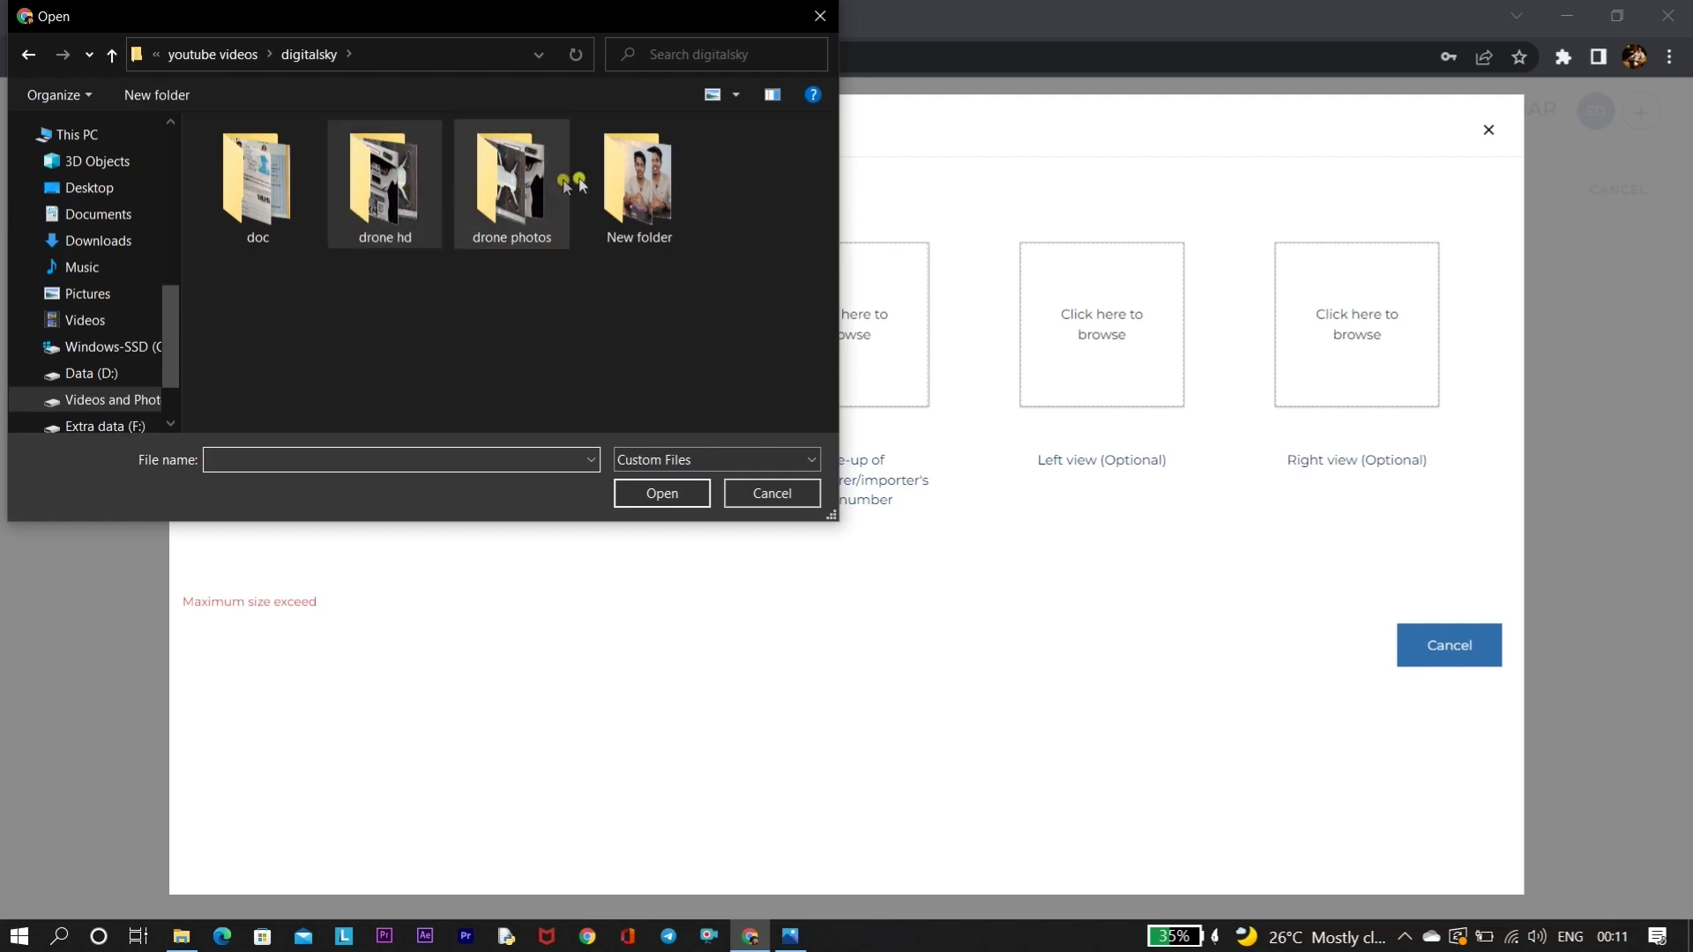
pyautogui.doubleClick(510, 189)
pyautogui.doubleClick(269, 216)
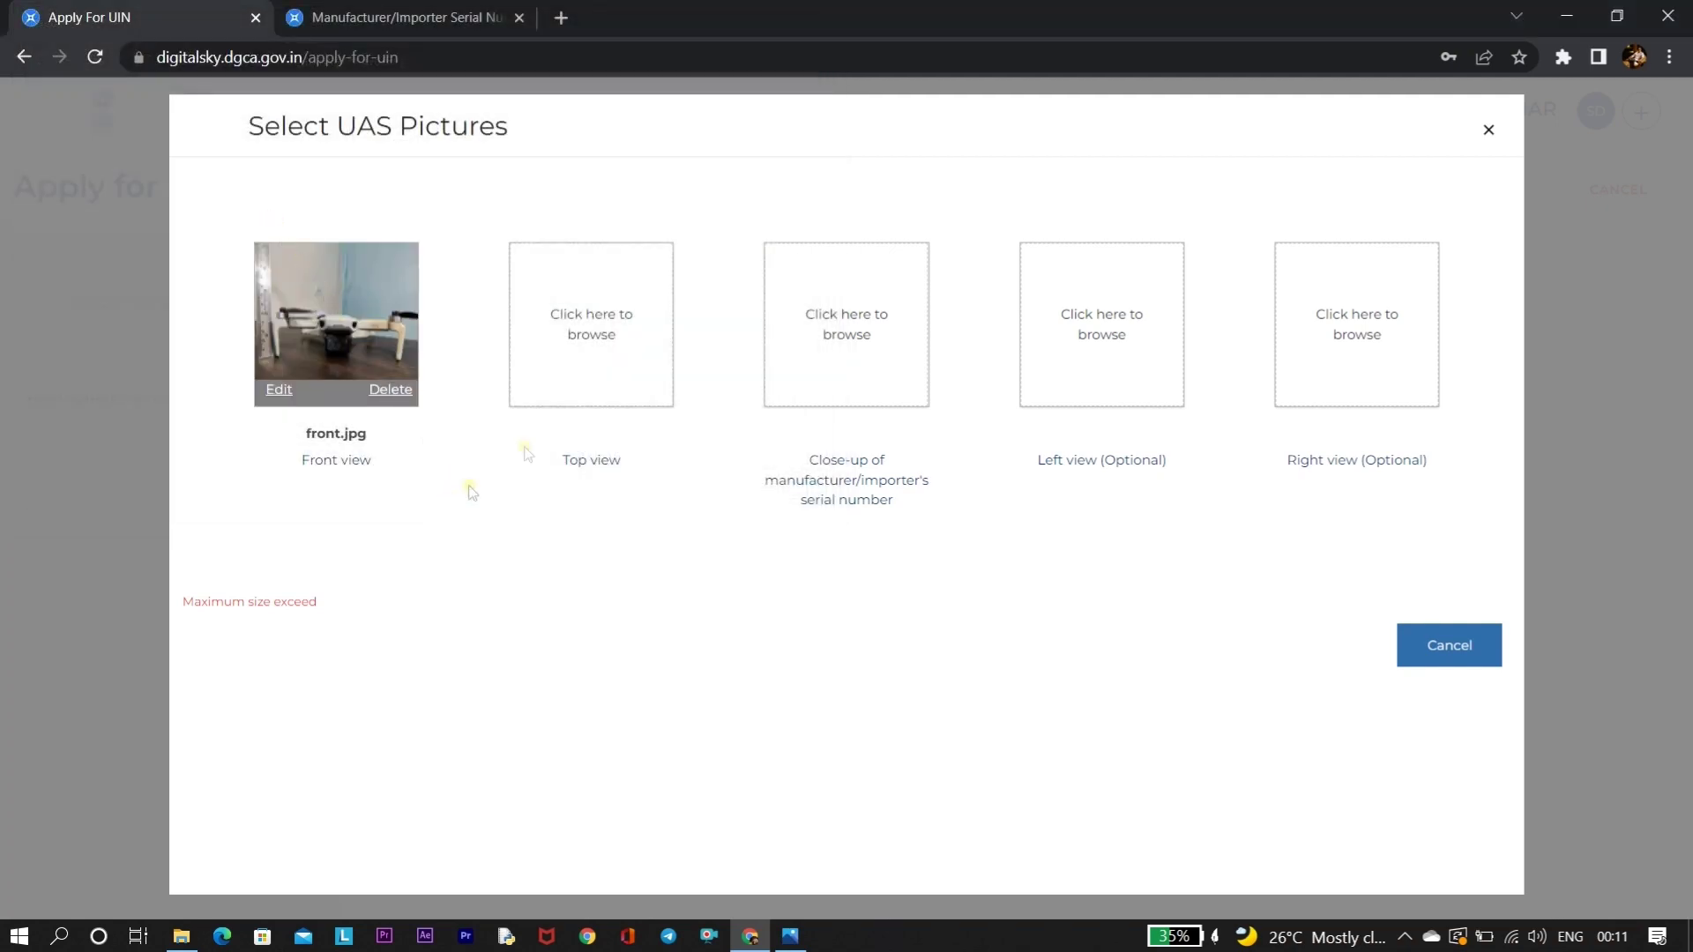
# Set top.jpg as the Top view picture, replacing the earlier top 1 choice.
pyautogui.click(574, 333)
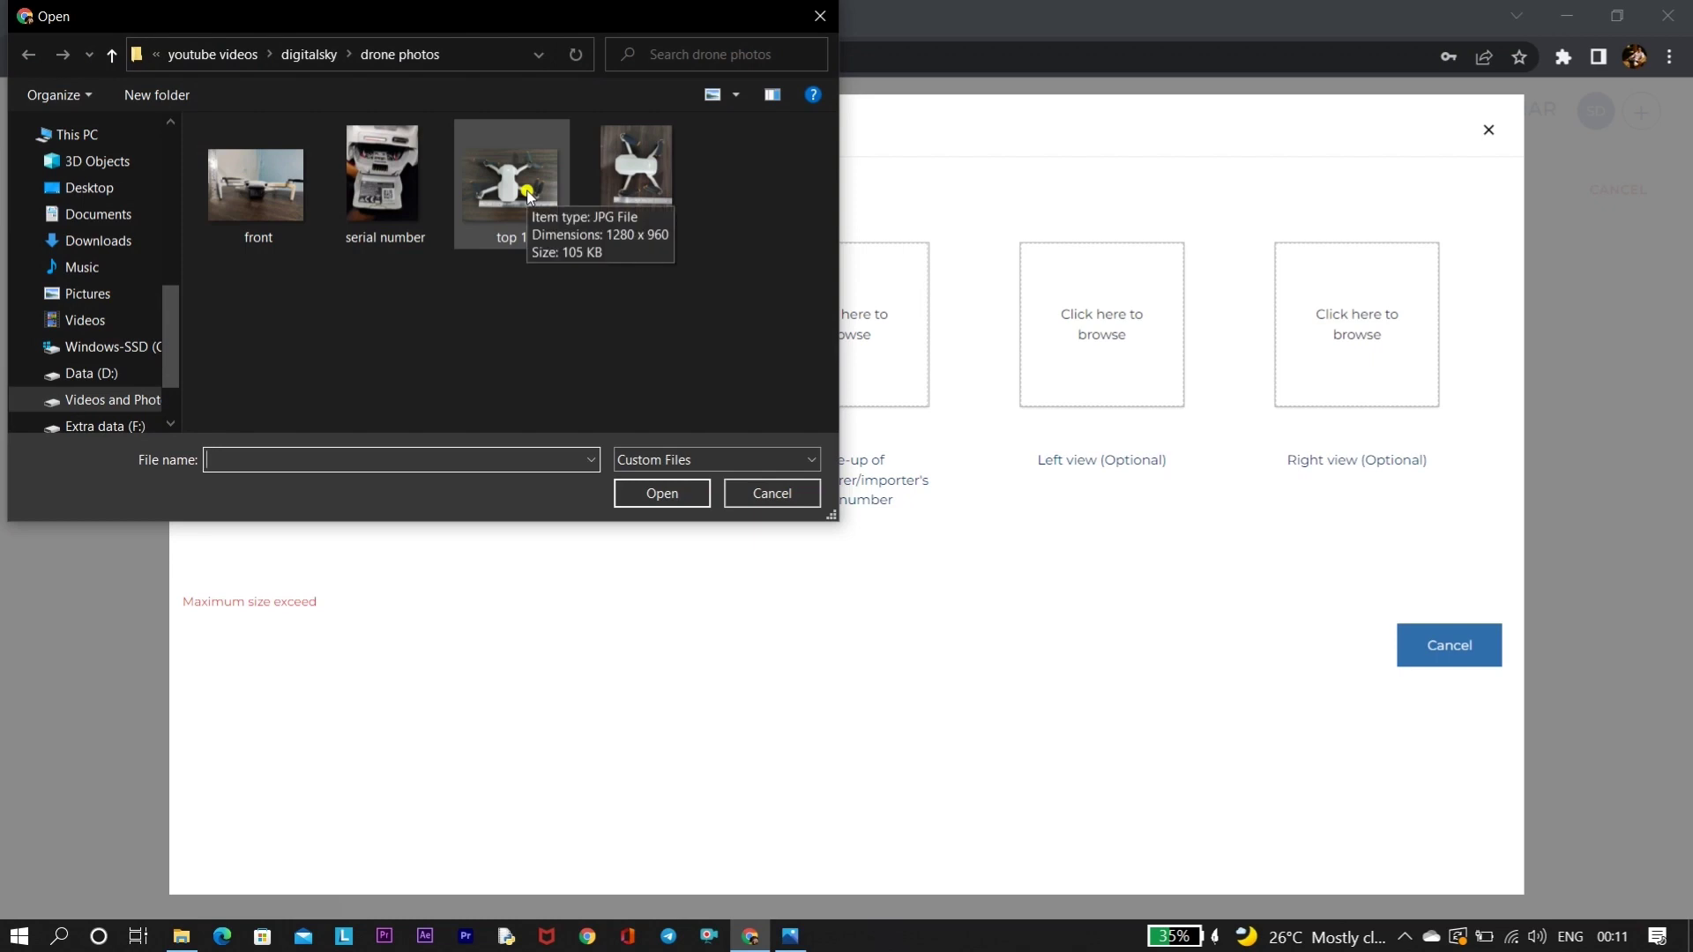
pyautogui.click(820, 16)
pyautogui.click(596, 327)
pyautogui.click(519, 212)
pyautogui.click(666, 499)
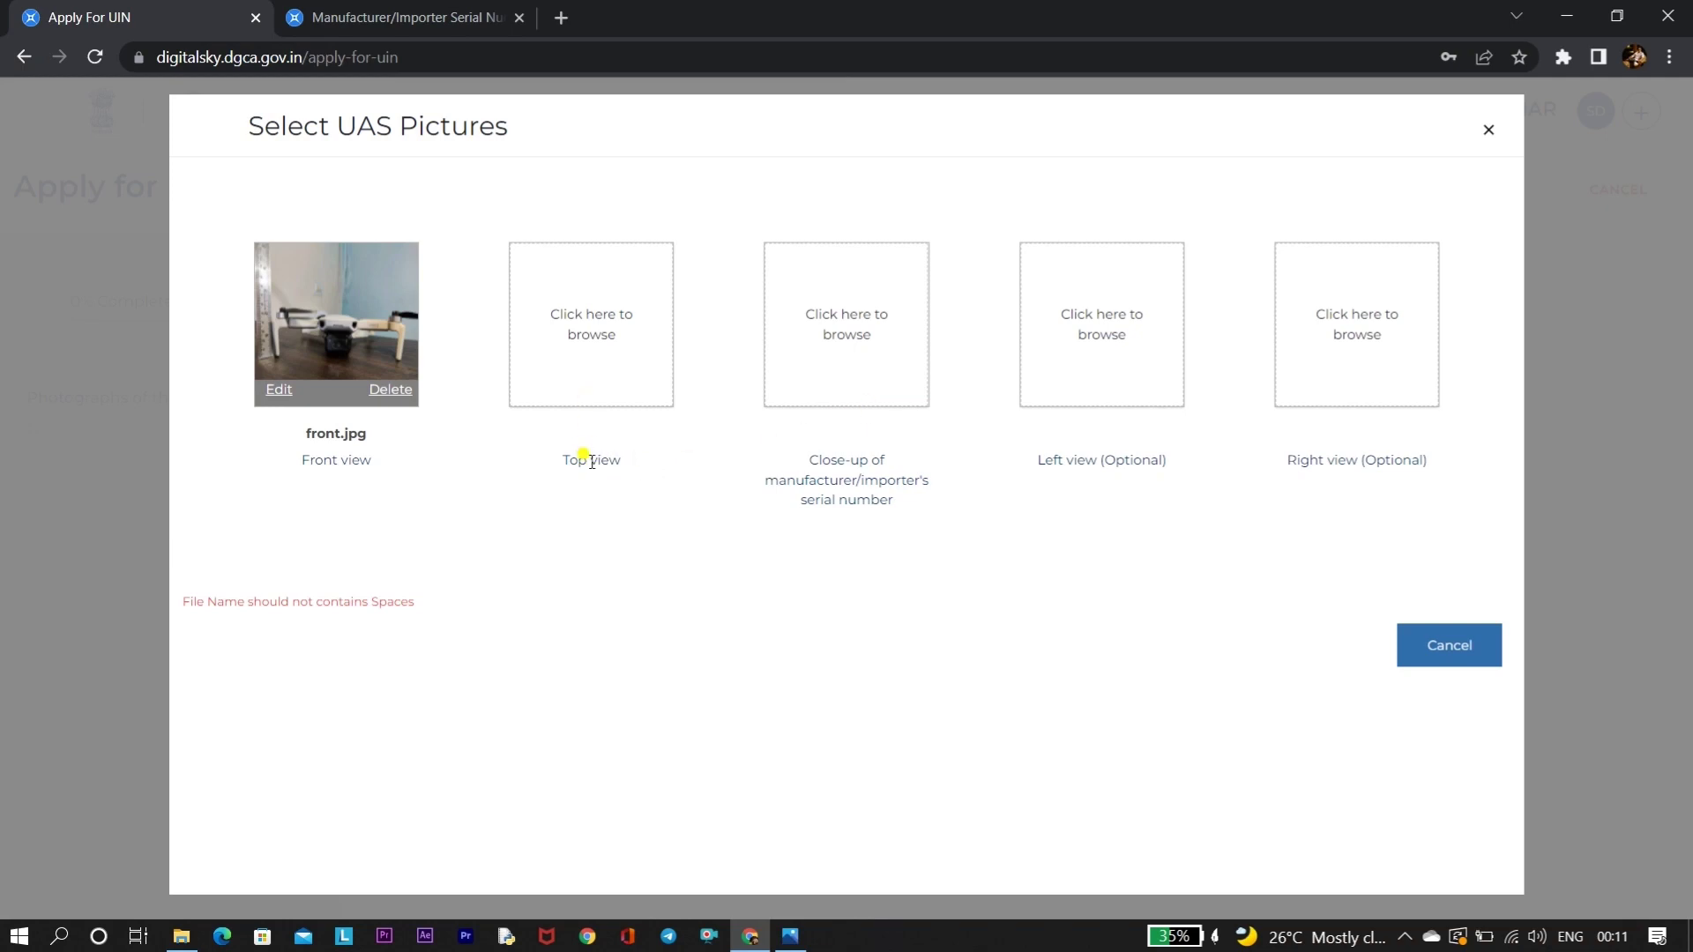
pyautogui.click(593, 329)
pyautogui.doubleClick(617, 189)
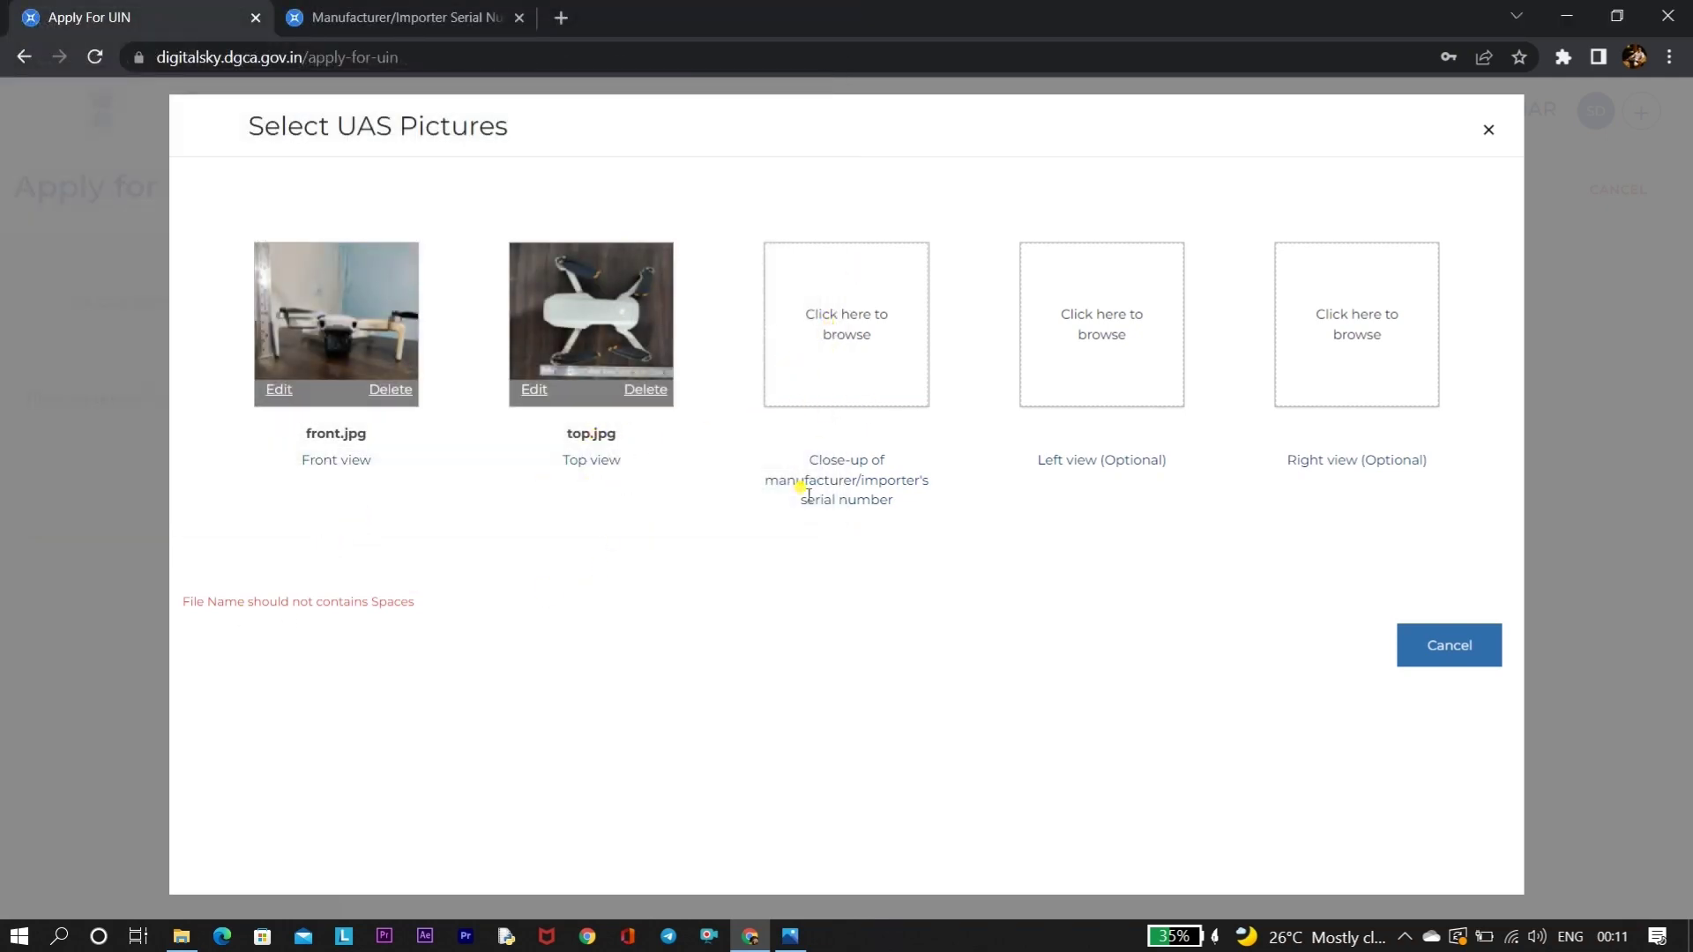
# Rename the serial number photo to serial-number.jpg, removing the space from its name.
pyautogui.click(825, 319)
pyautogui.click(423, 203)
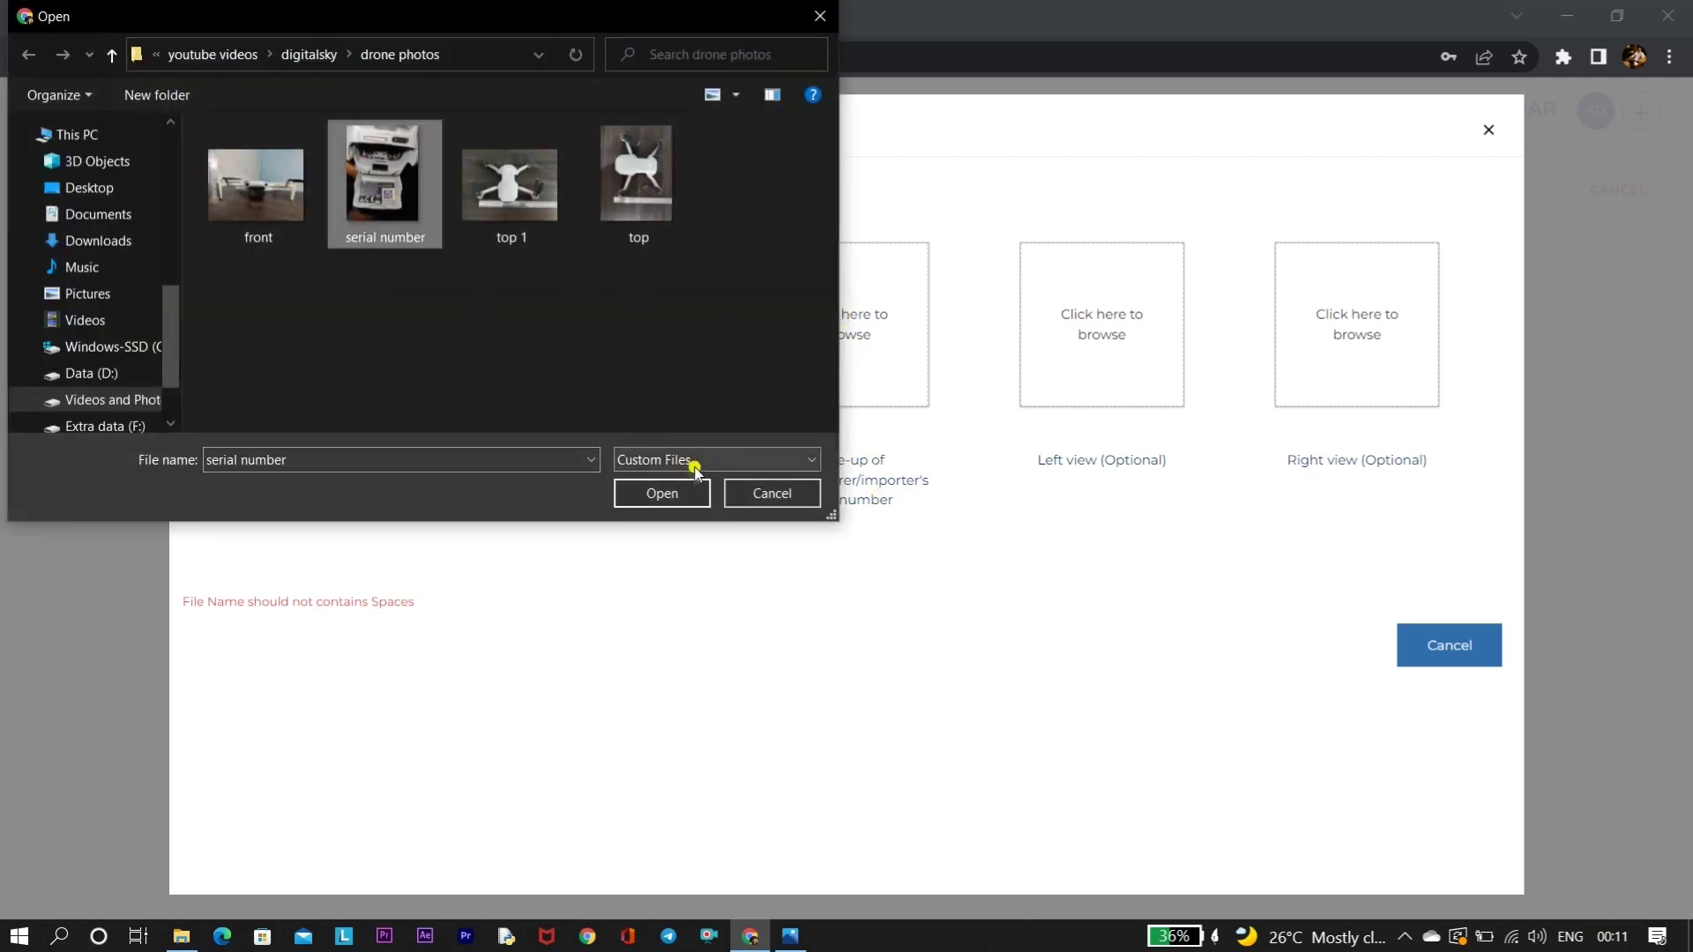
pyautogui.click(685, 493)
pyautogui.click(181, 935)
pyautogui.click(388, 265)
pyautogui.rightClick(392, 264)
pyautogui.click(452, 869)
pyautogui.click(399, 320)
pyautogui.press('BackSpace')
pyautogui.press('Return')
# Upload serial-number.jpg as the serial-number close-up picture.
pyautogui.hotkey('alt', 'Tab')
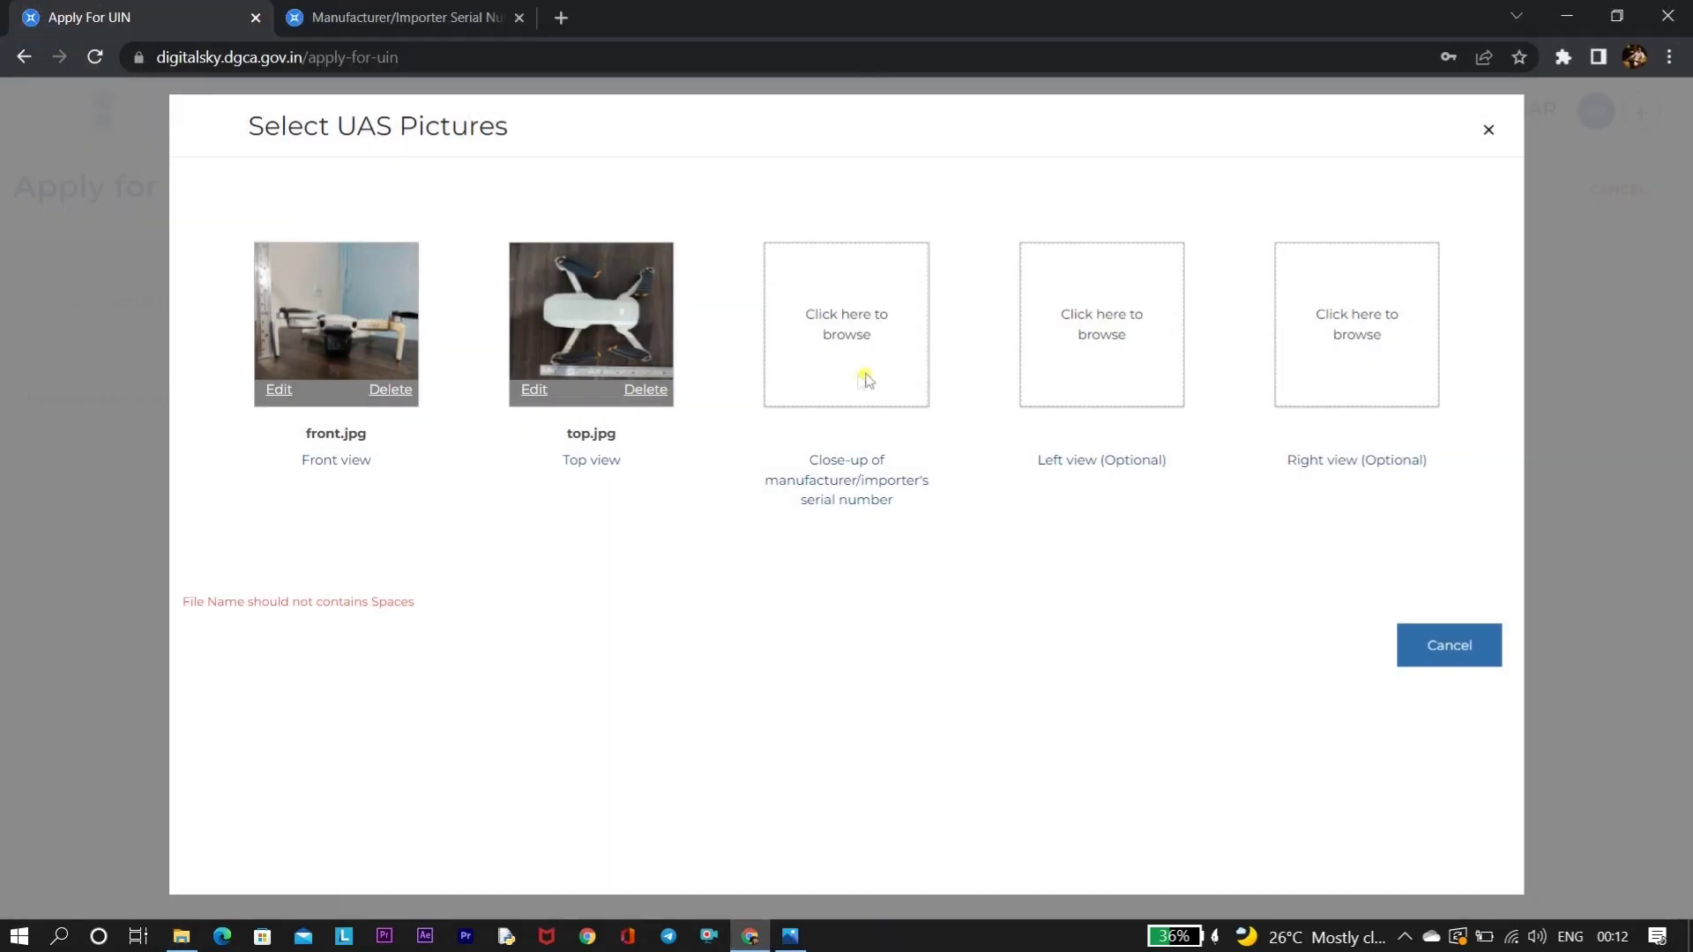
pyautogui.click(836, 325)
pyautogui.click(382, 176)
pyautogui.press('Return')
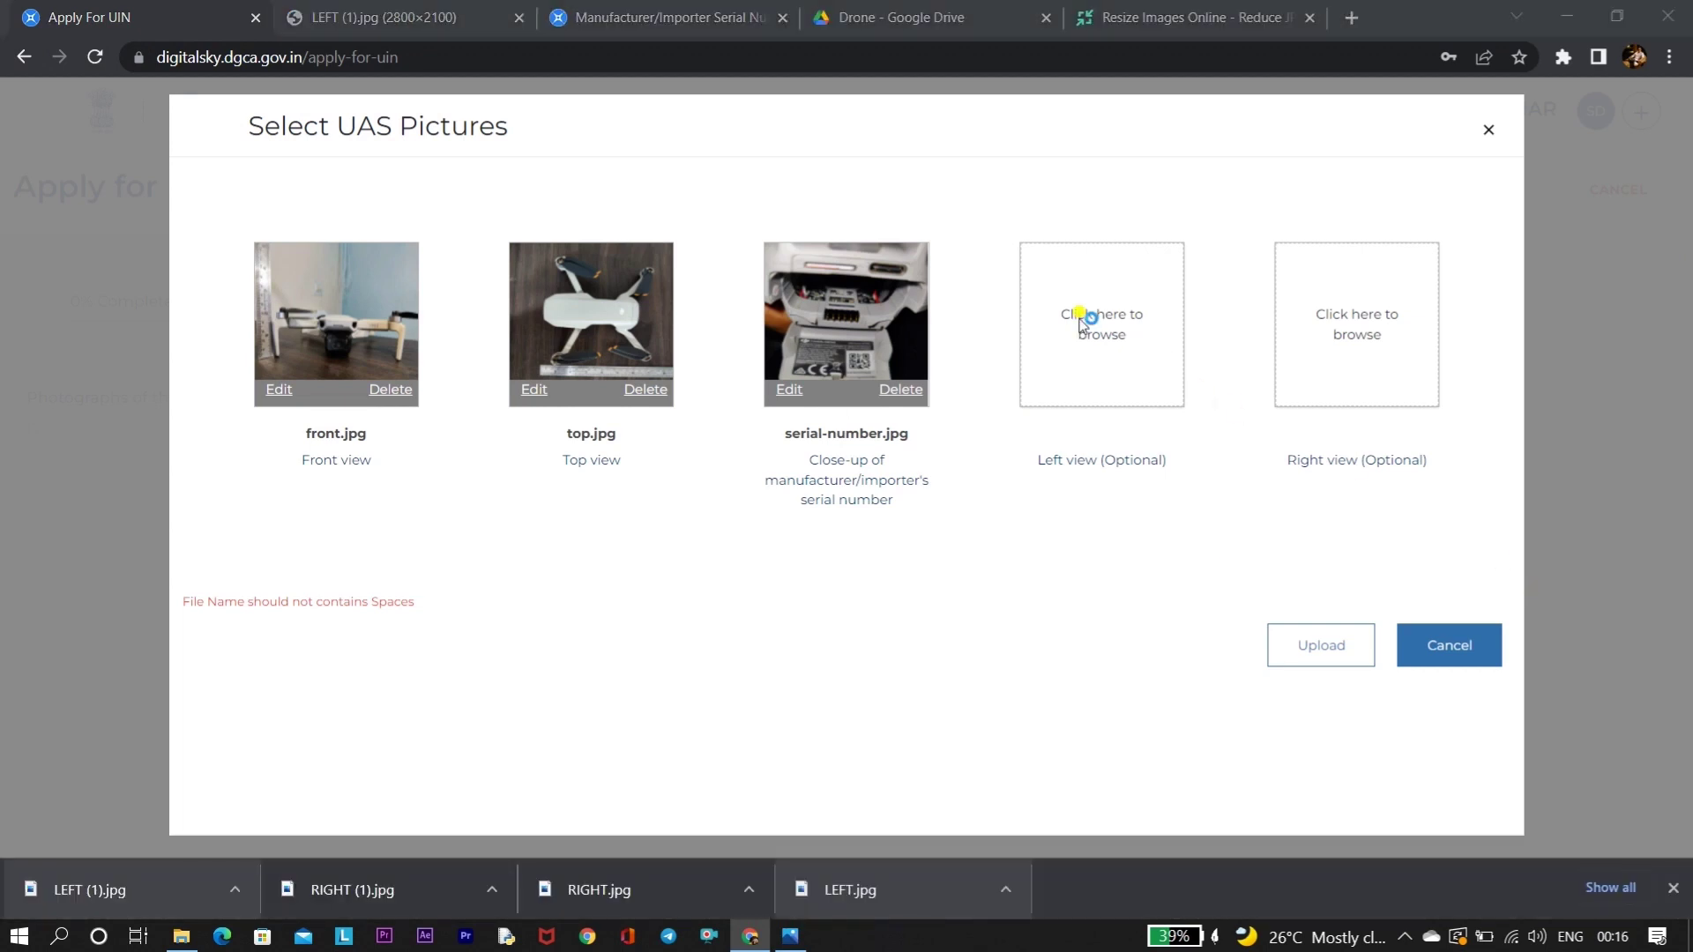
# Pick LEFT (1) from Downloads for the Left view picture.
pyautogui.click(1079, 320)
pyautogui.click(93, 240)
pyautogui.doubleClick(287, 169)
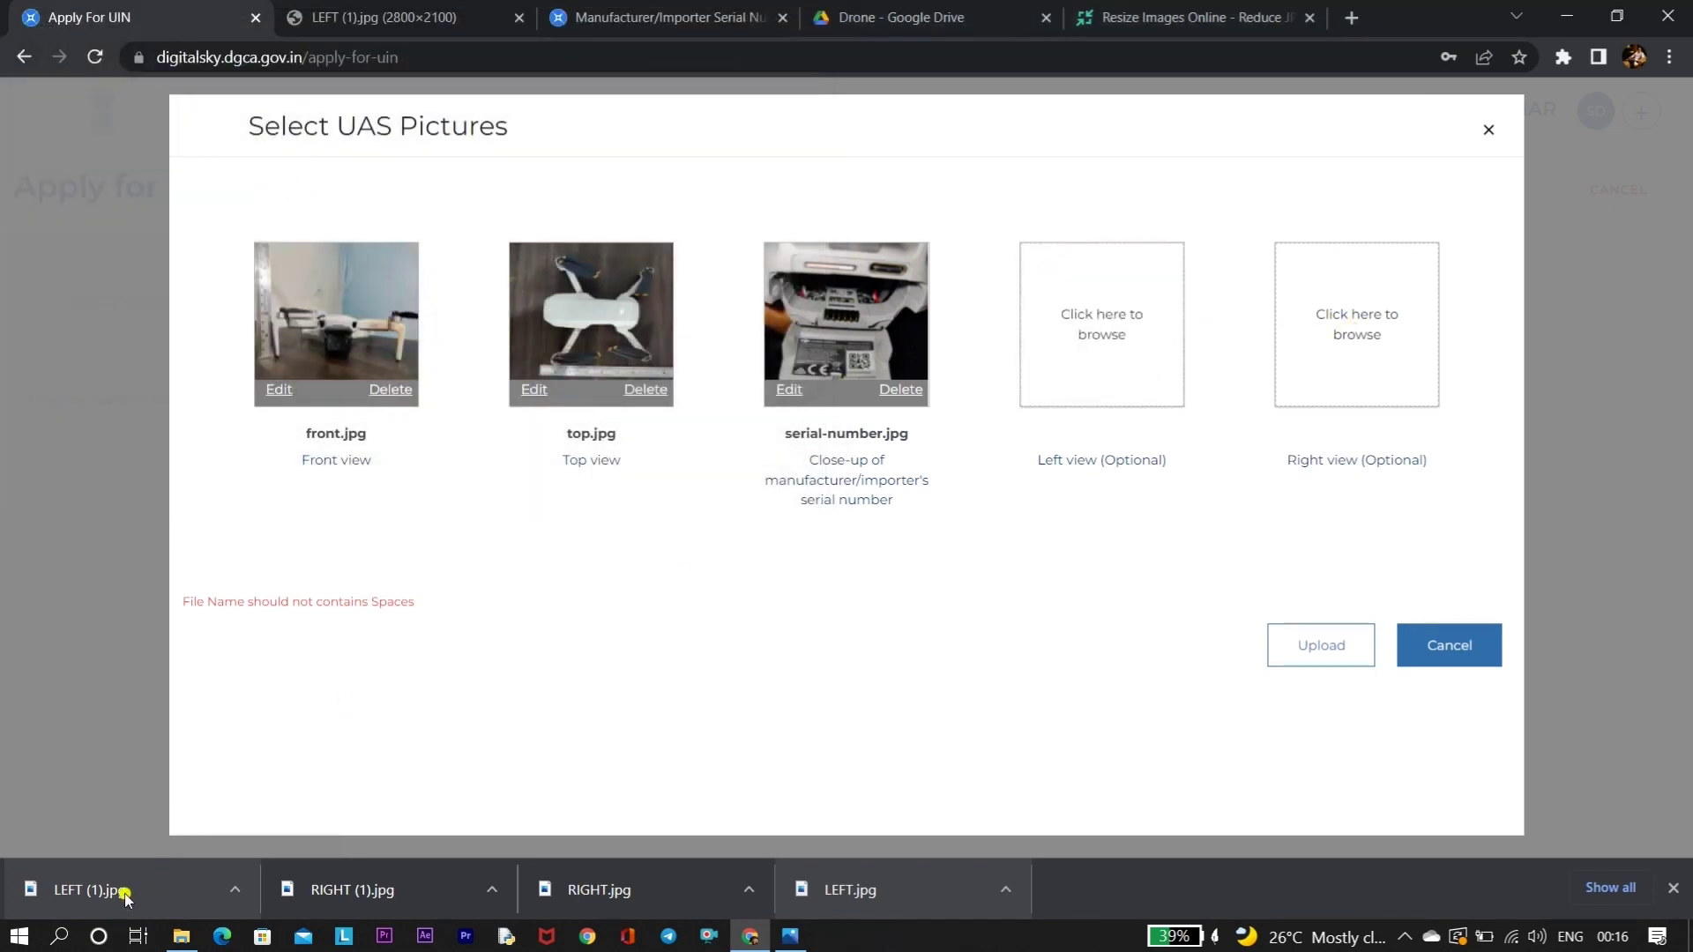
# Rename LEFT (1) to LEFT(1) in the Downloads folder.
pyautogui.click(181, 935)
pyautogui.click(84, 209)
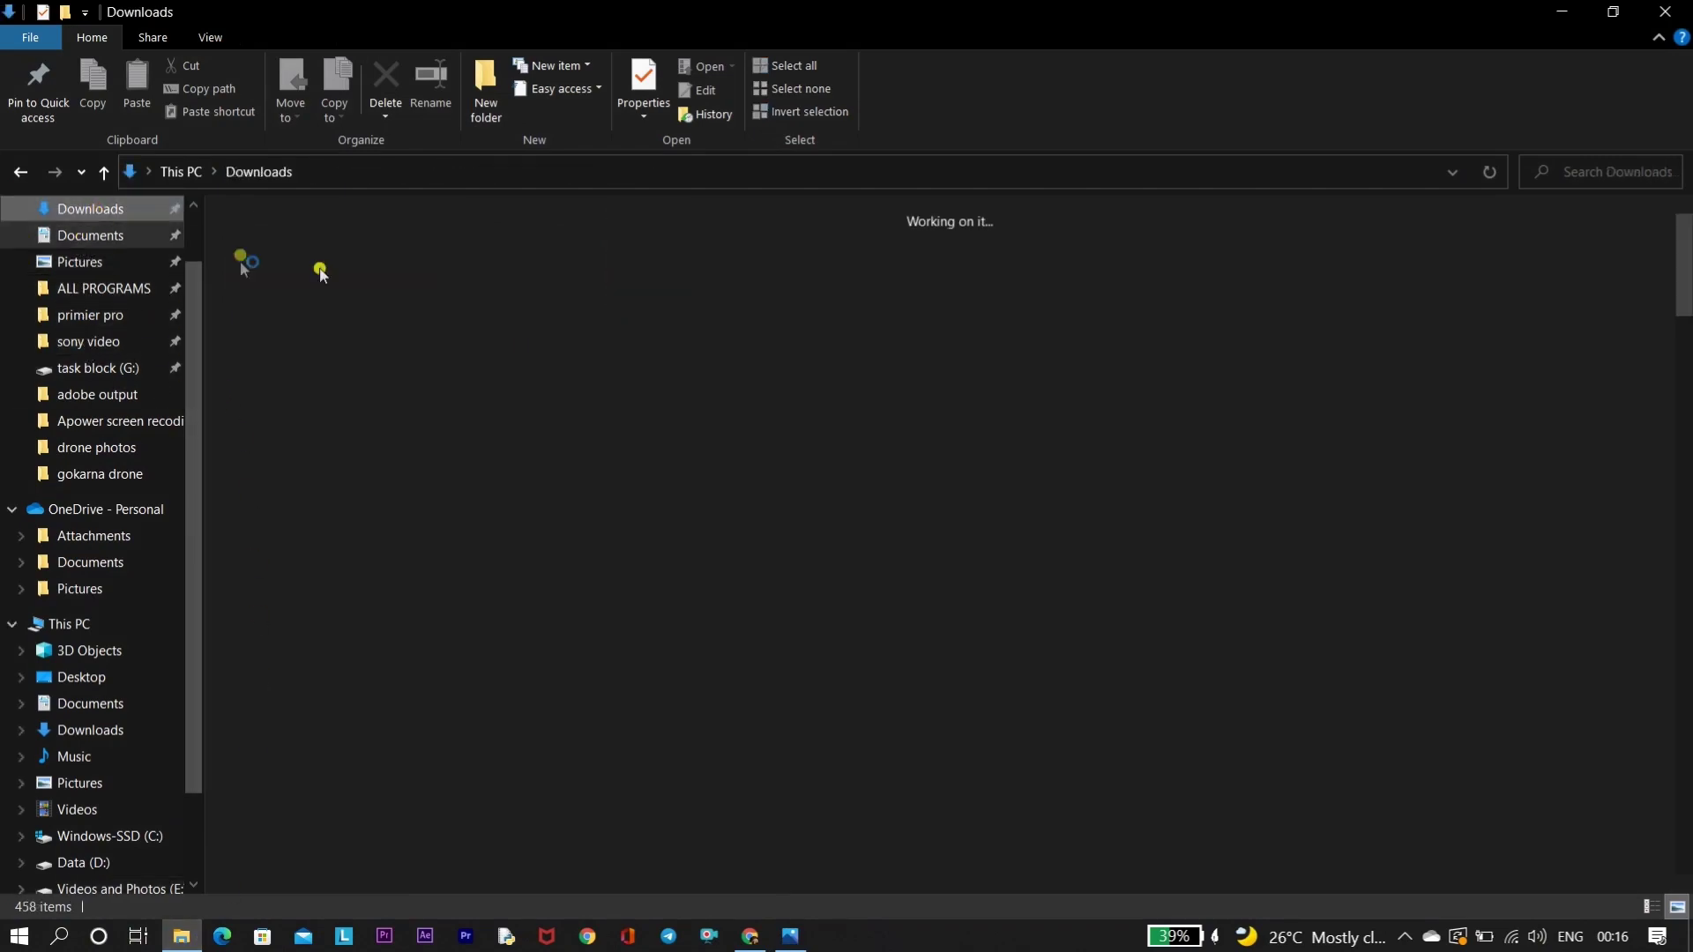
pyautogui.rightClick(258, 291)
pyautogui.click(387, 869)
pyautogui.click(273, 347)
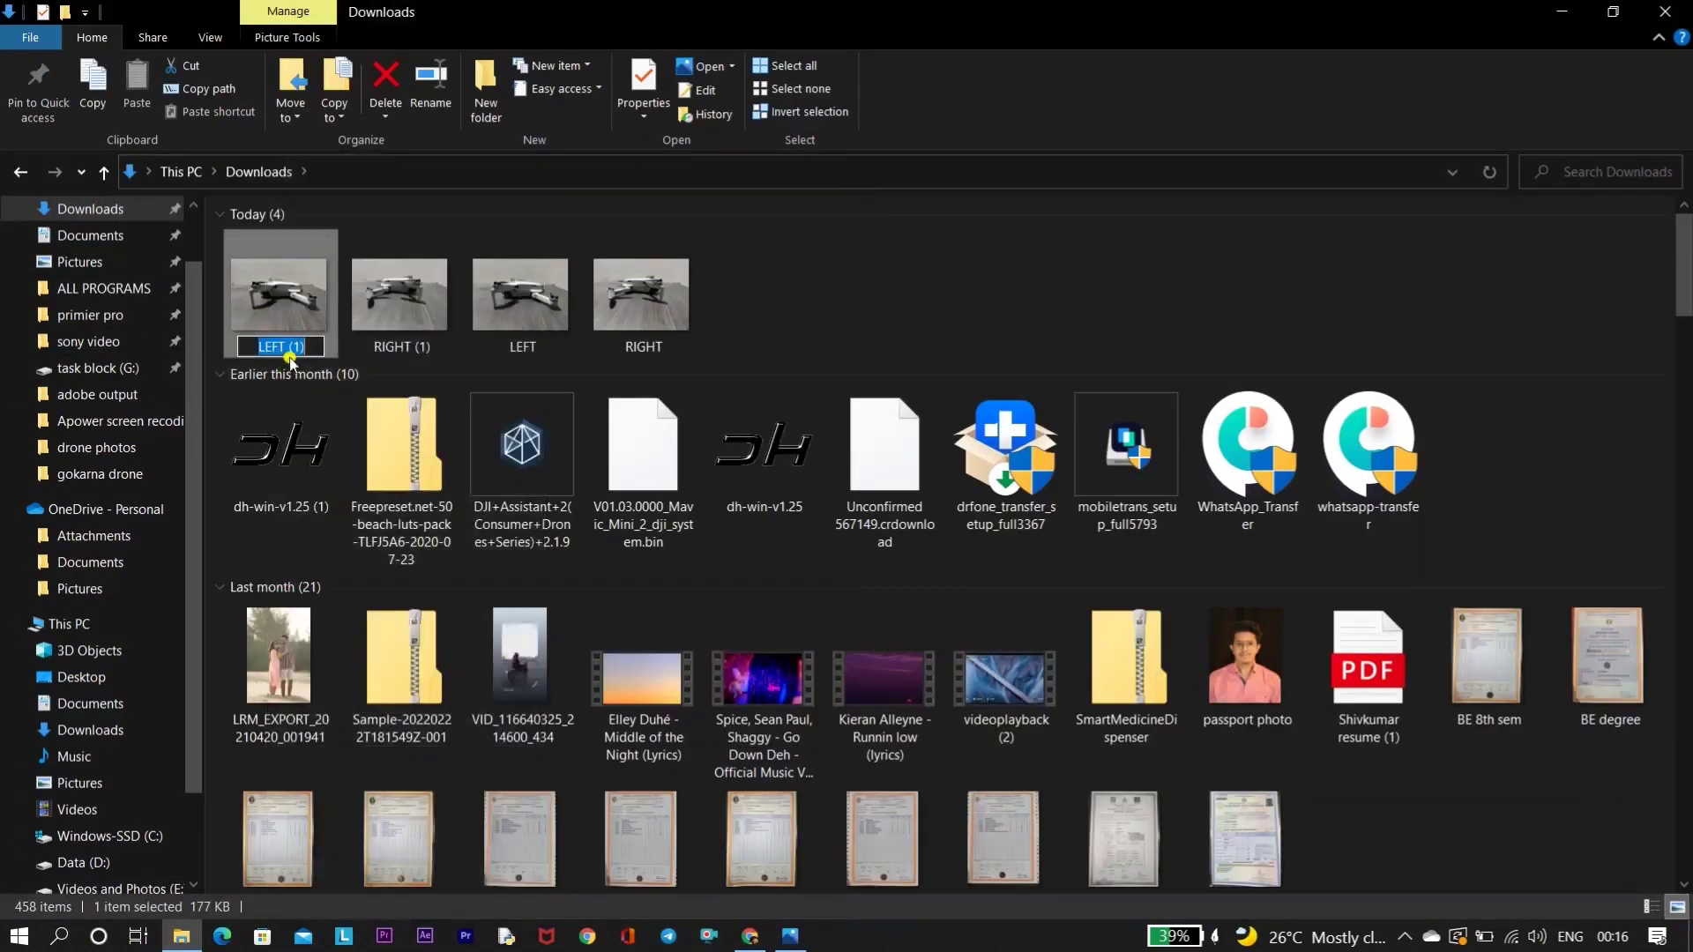
pyautogui.press('BackSpace')
pyautogui.press('Return')
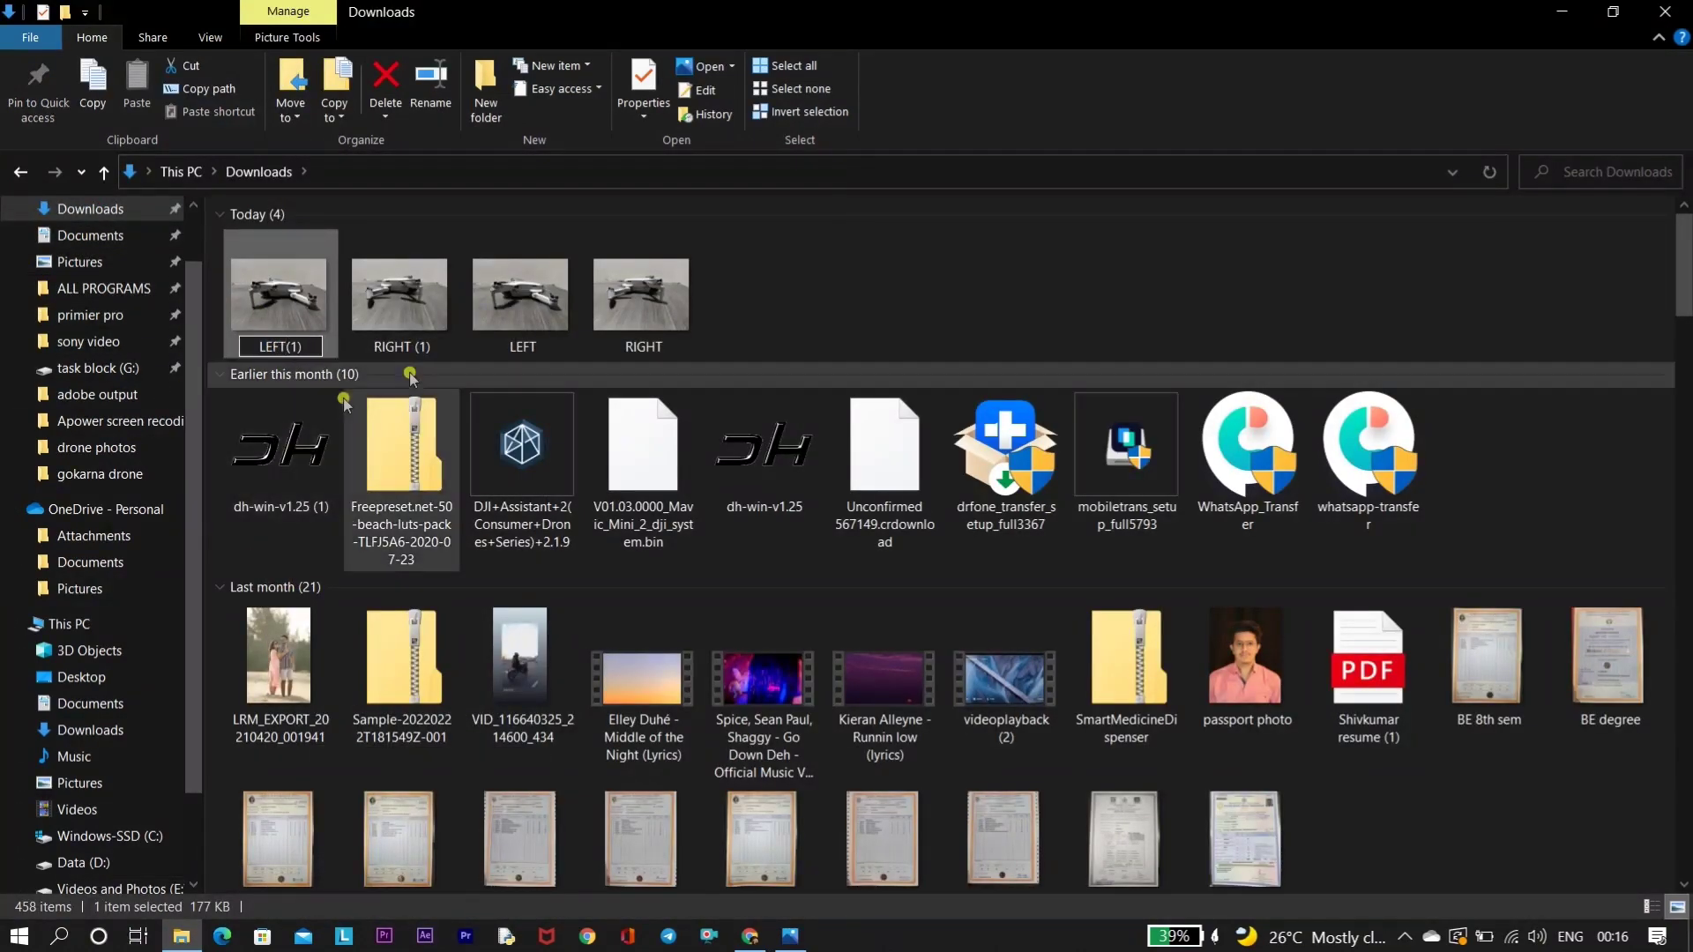
# Rename RIGHT (1) to RIGHT(1) and go back to the UAS picture upload.
pyautogui.rightClick(361, 291)
pyautogui.click(415, 859)
pyautogui.press('End')
pyautogui.press('Left')
pyautogui.press('Left')
pyautogui.press('Left')
pyautogui.press('BackSpace')
pyautogui.click(869, 271)
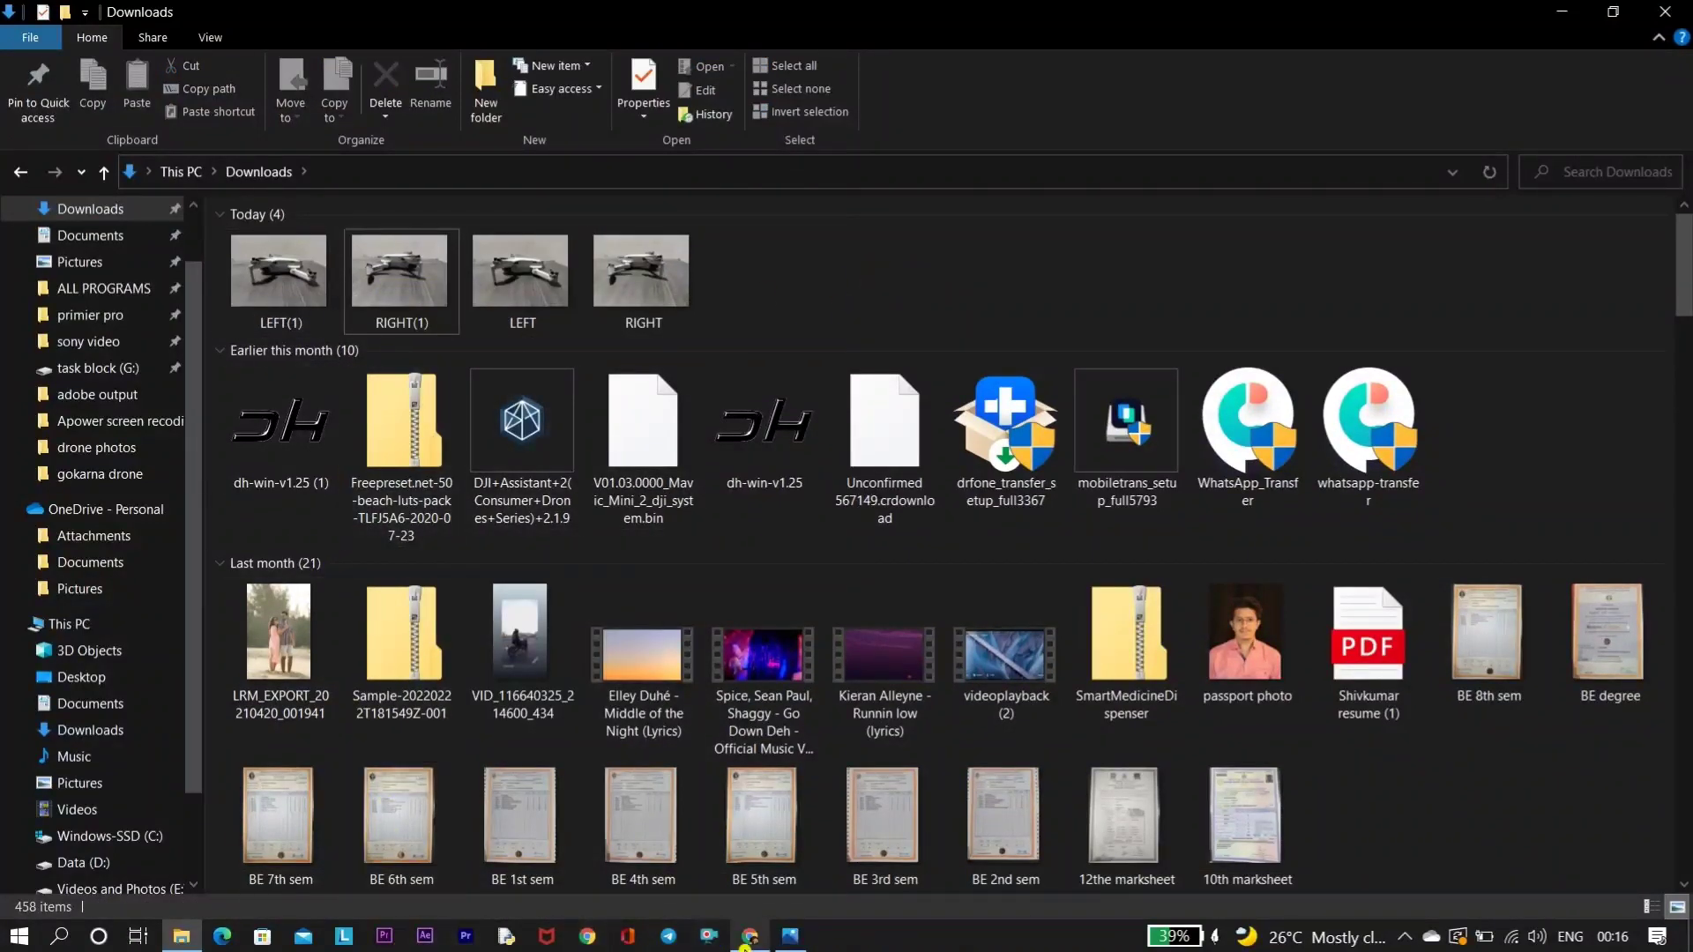
pyautogui.click(750, 935)
pyautogui.click(1103, 325)
# Add LEFT(1) and RIGHT(1) as the left and right views and upload all five drone photographs.
pyautogui.doubleClick(353, 194)
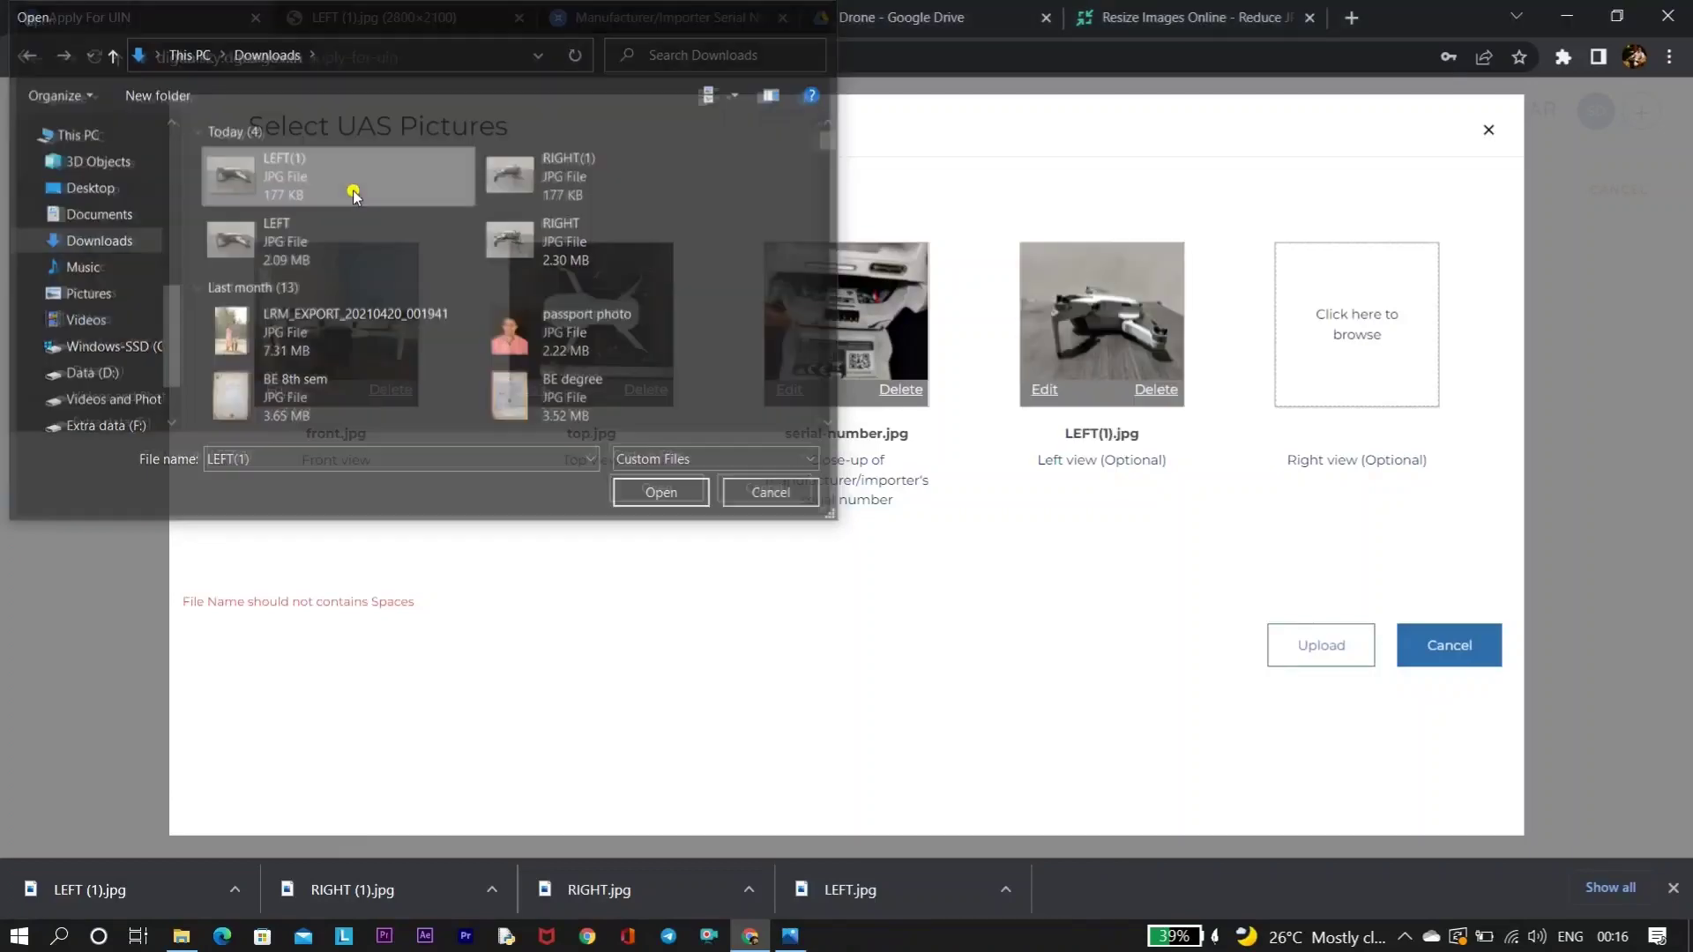
pyautogui.click(1332, 322)
pyautogui.doubleClick(574, 191)
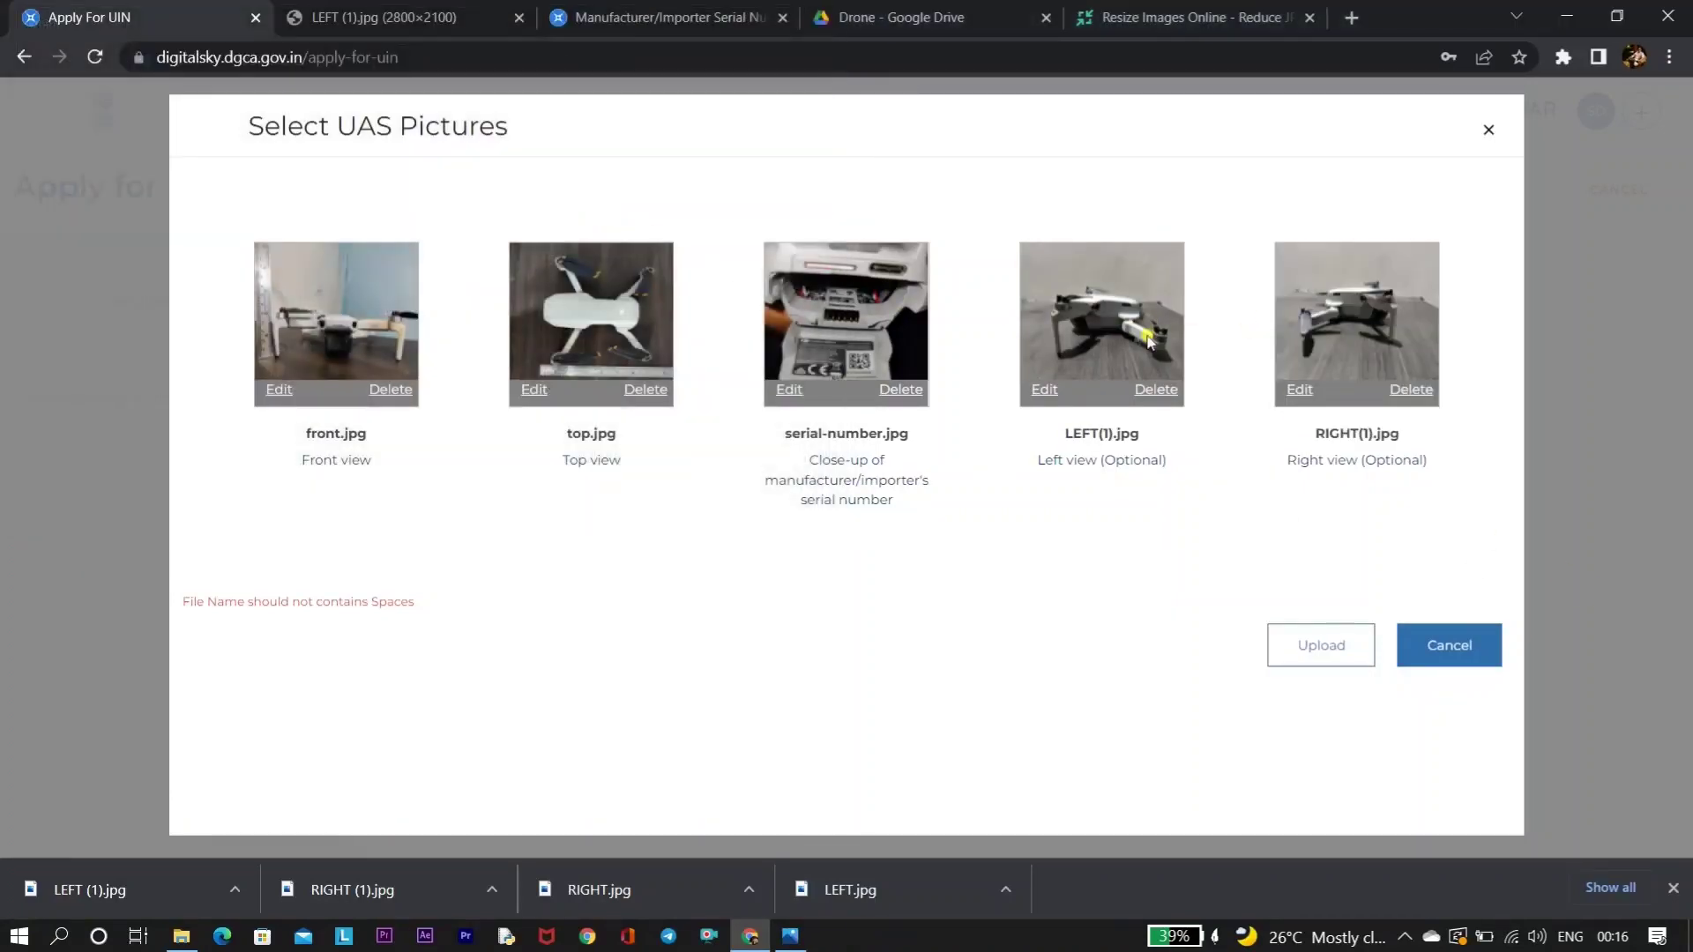
pyautogui.click(1316, 655)
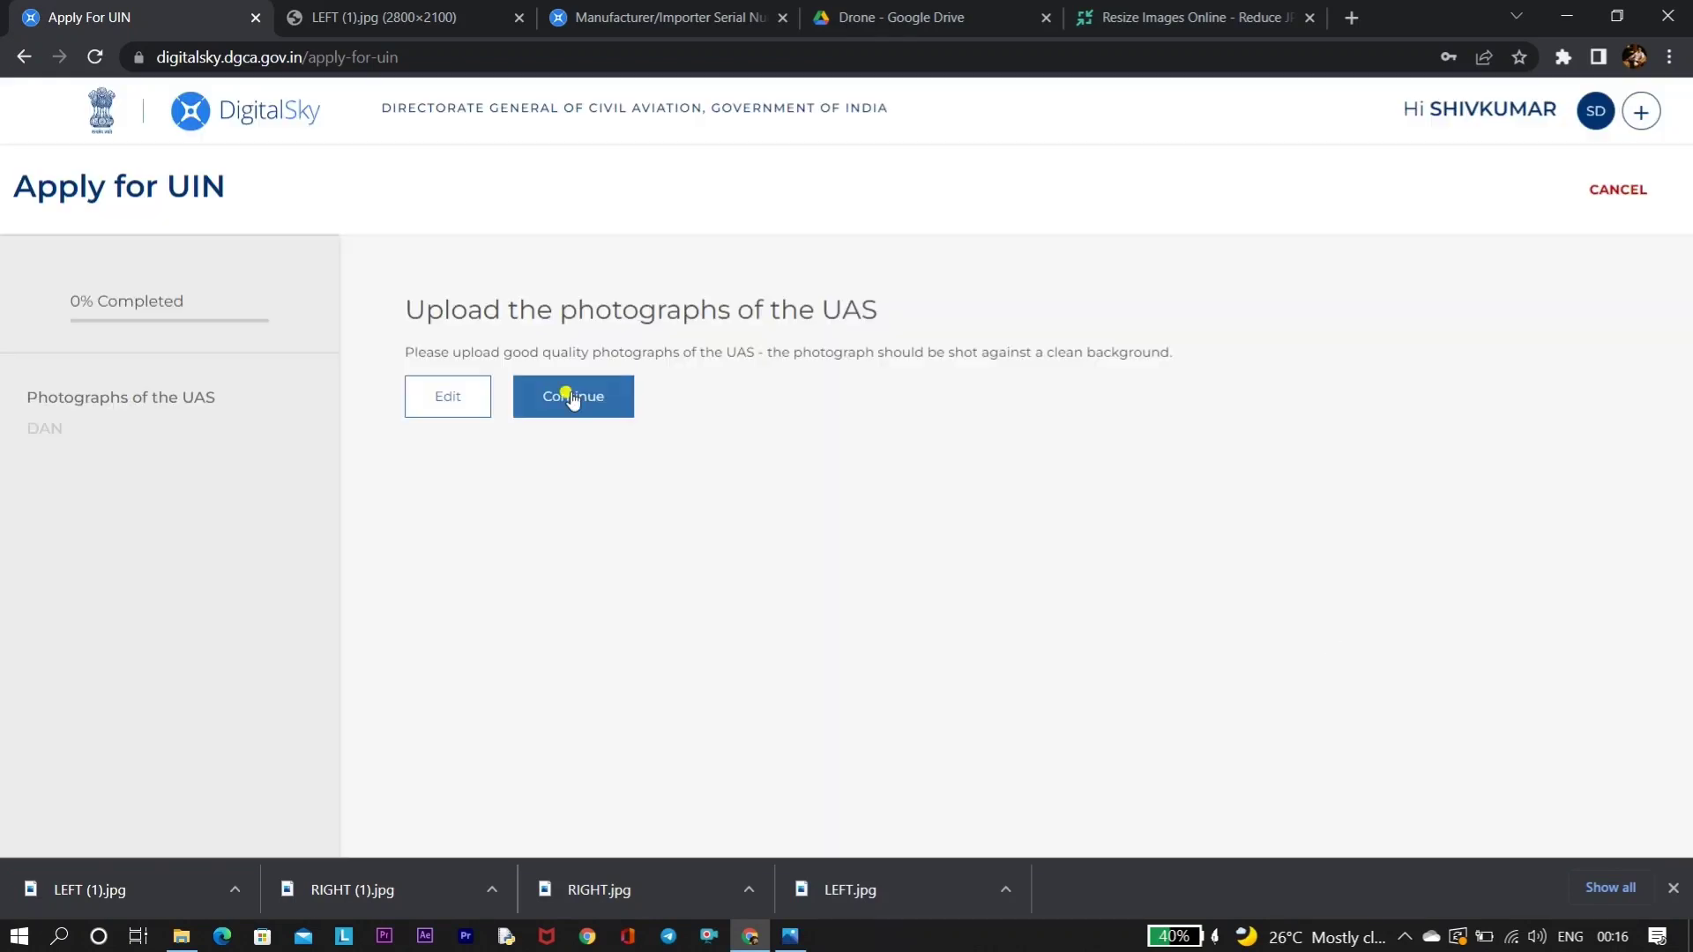
pyautogui.click(571, 396)
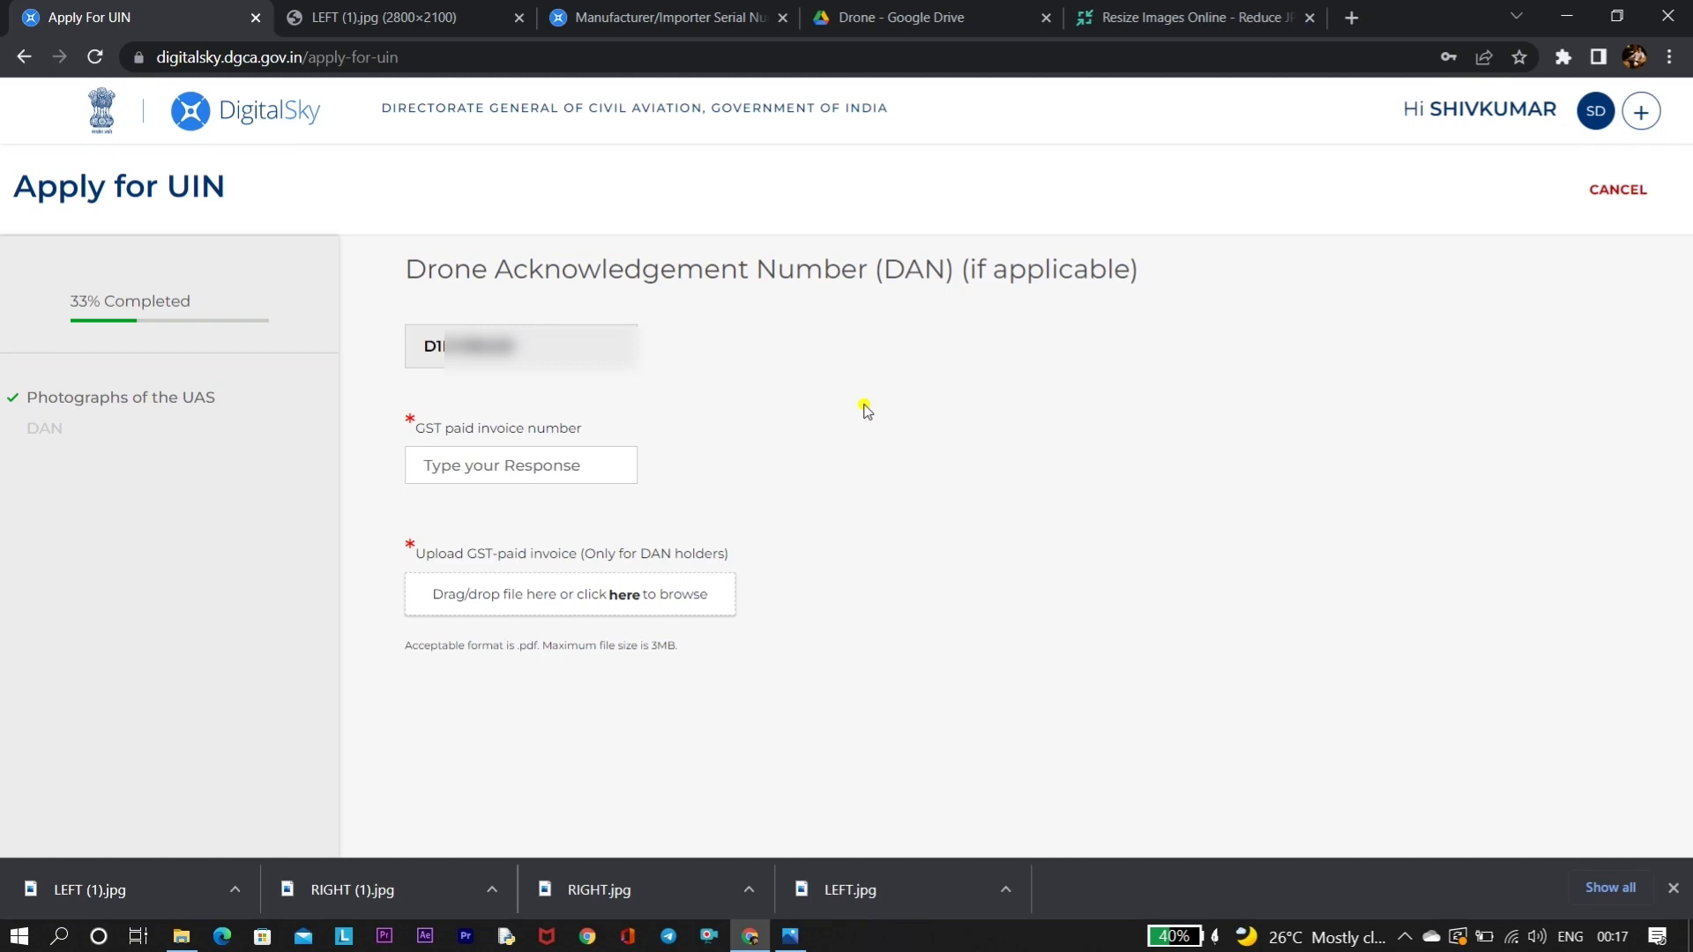
# Start the DAN section's GST paid invoice number by entering N.
pyautogui.click(483, 460)
pyautogui.write('N')
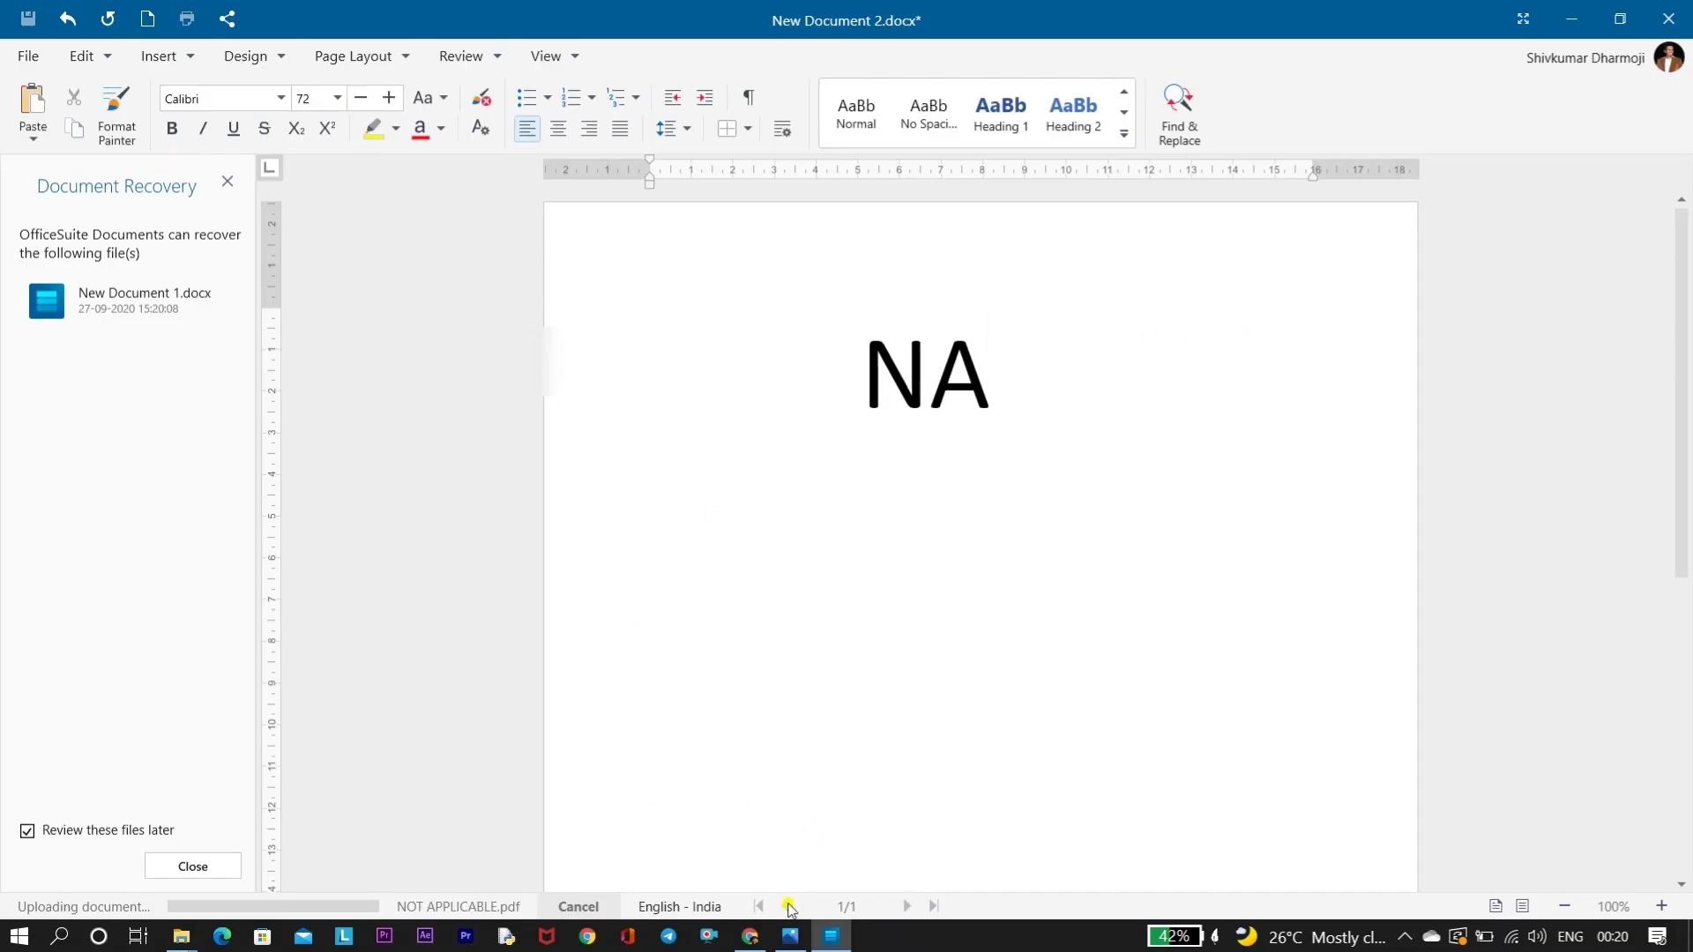
# Export the OfficeSuite document as NA.pdf into the Downloads folder.
pyautogui.moveTo(764, 942)
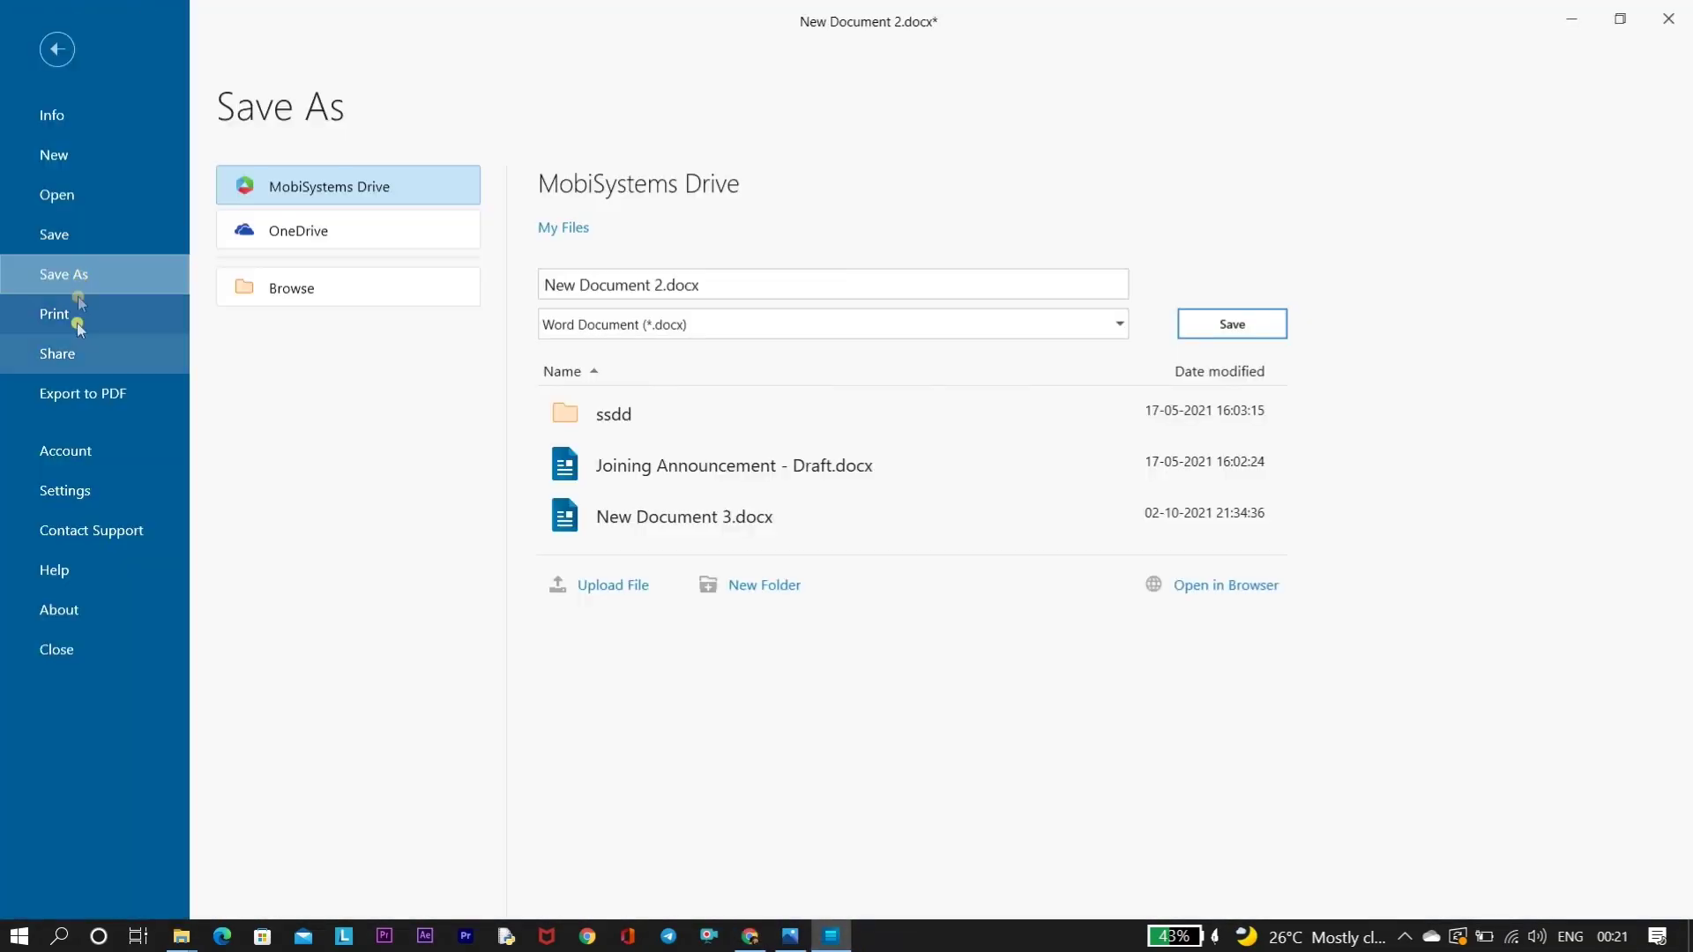
pyautogui.click(72, 393)
pyautogui.click(406, 170)
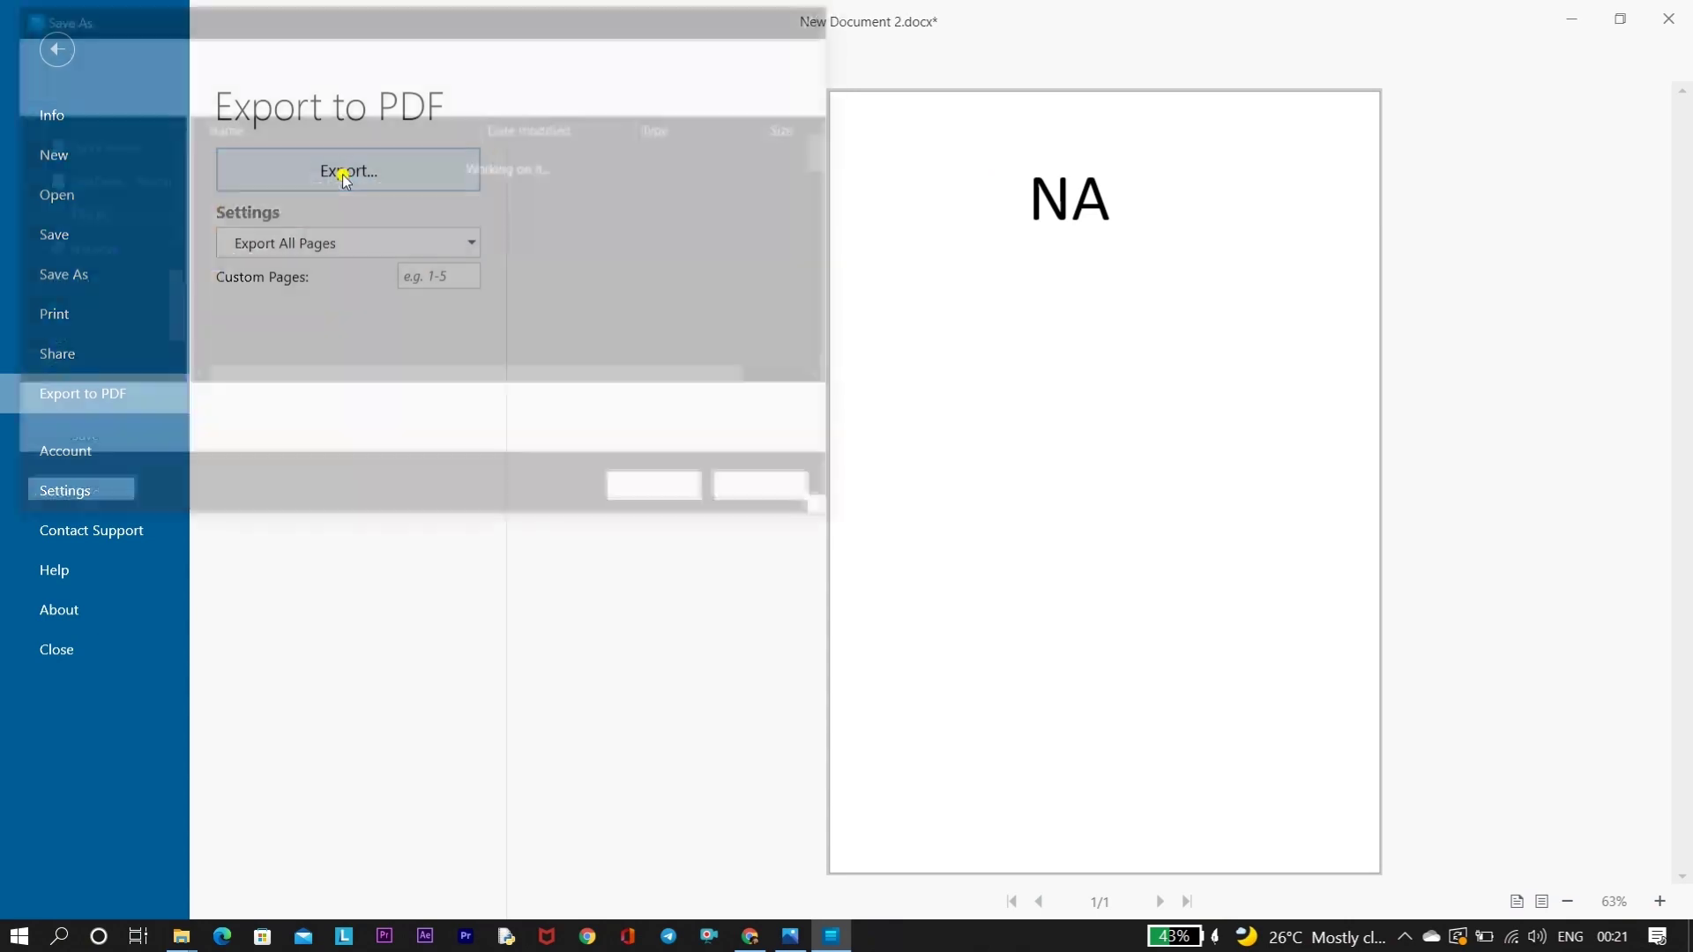
pyautogui.scroll(-15, 402, 177)
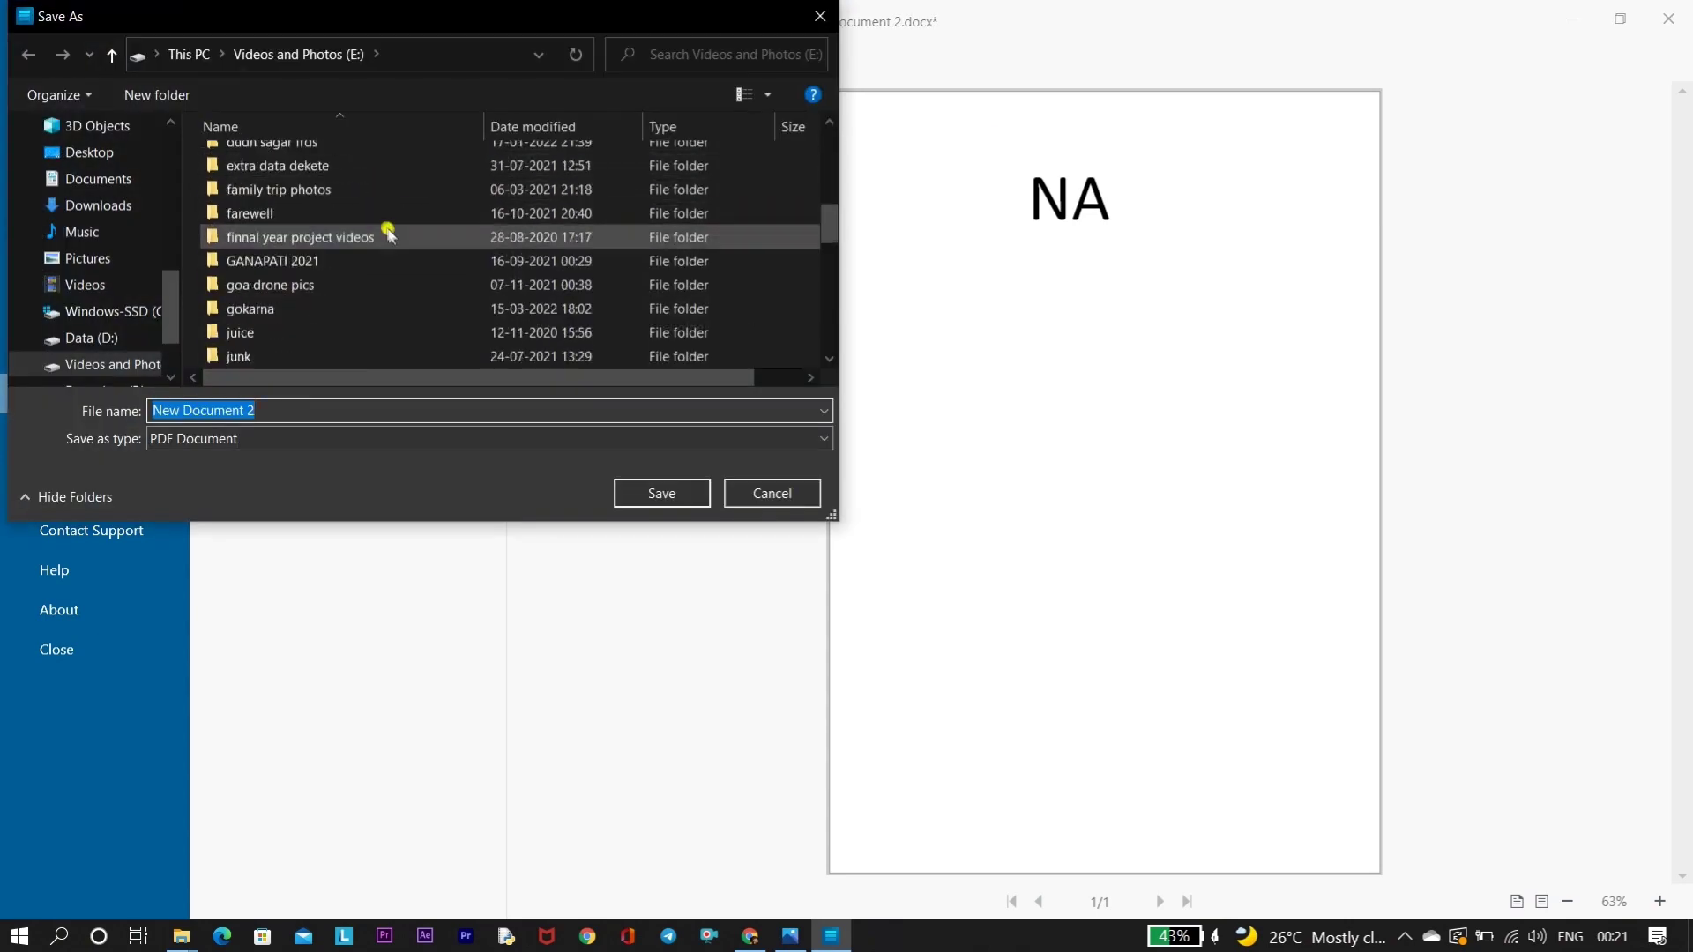
pyautogui.click(94, 205)
pyautogui.click(170, 410)
pyautogui.write('n')
pyautogui.press('BackSpace')
pyautogui.write('NA')
pyautogui.click(673, 495)
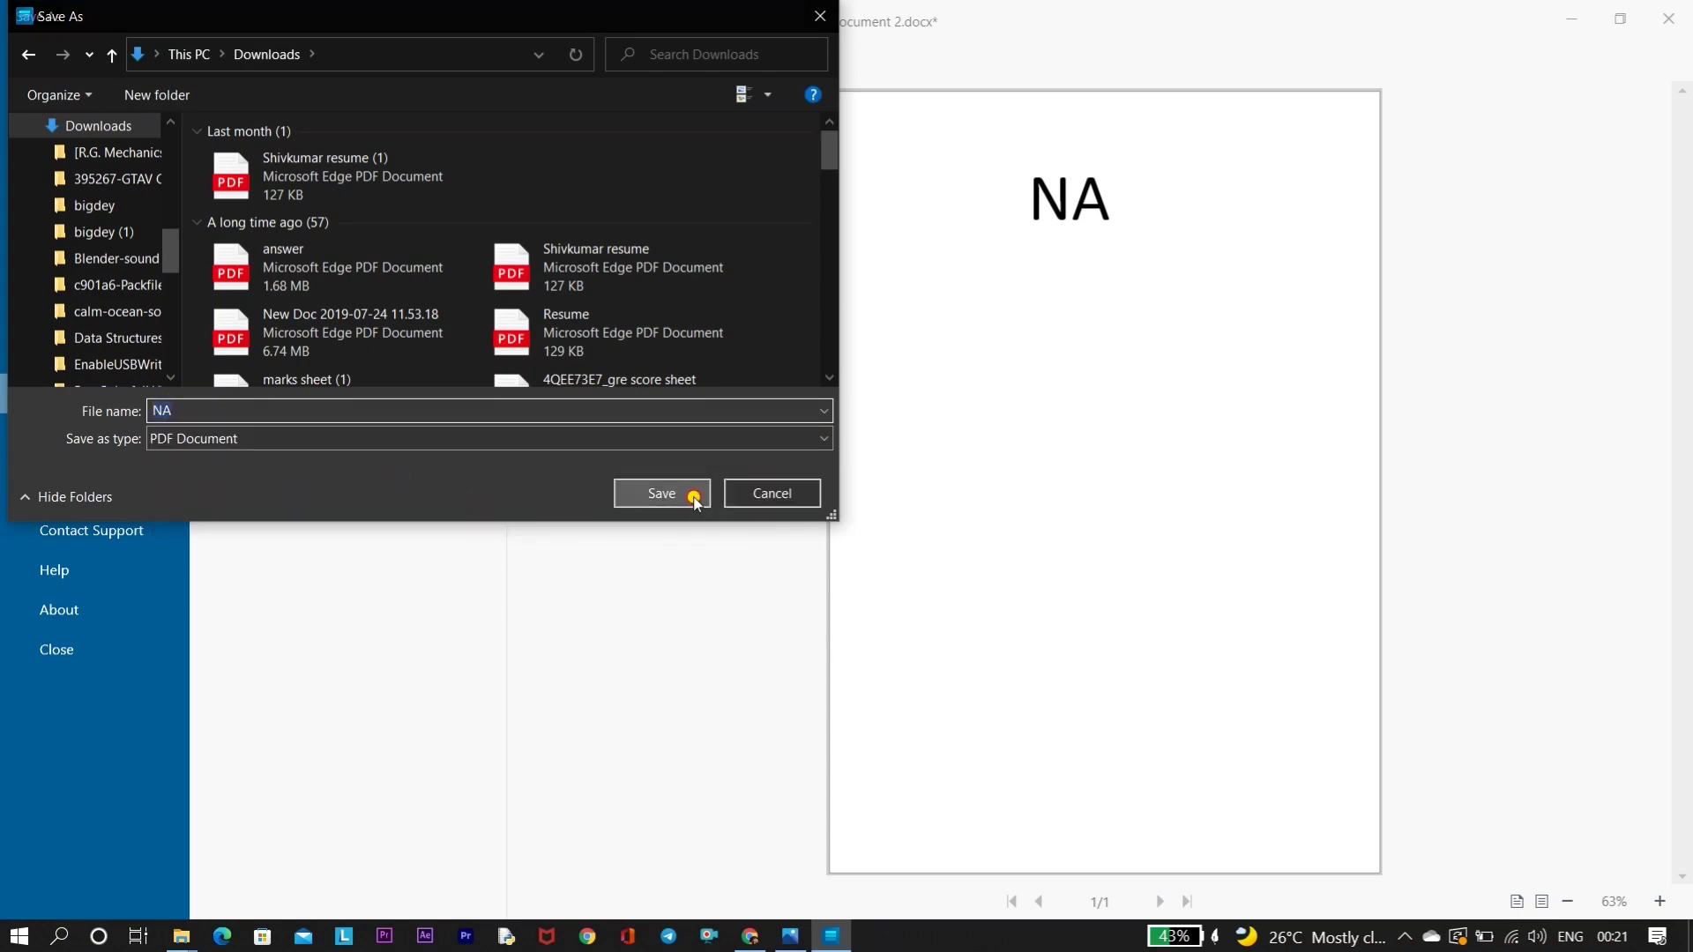
pyautogui.moveTo(181, 937)
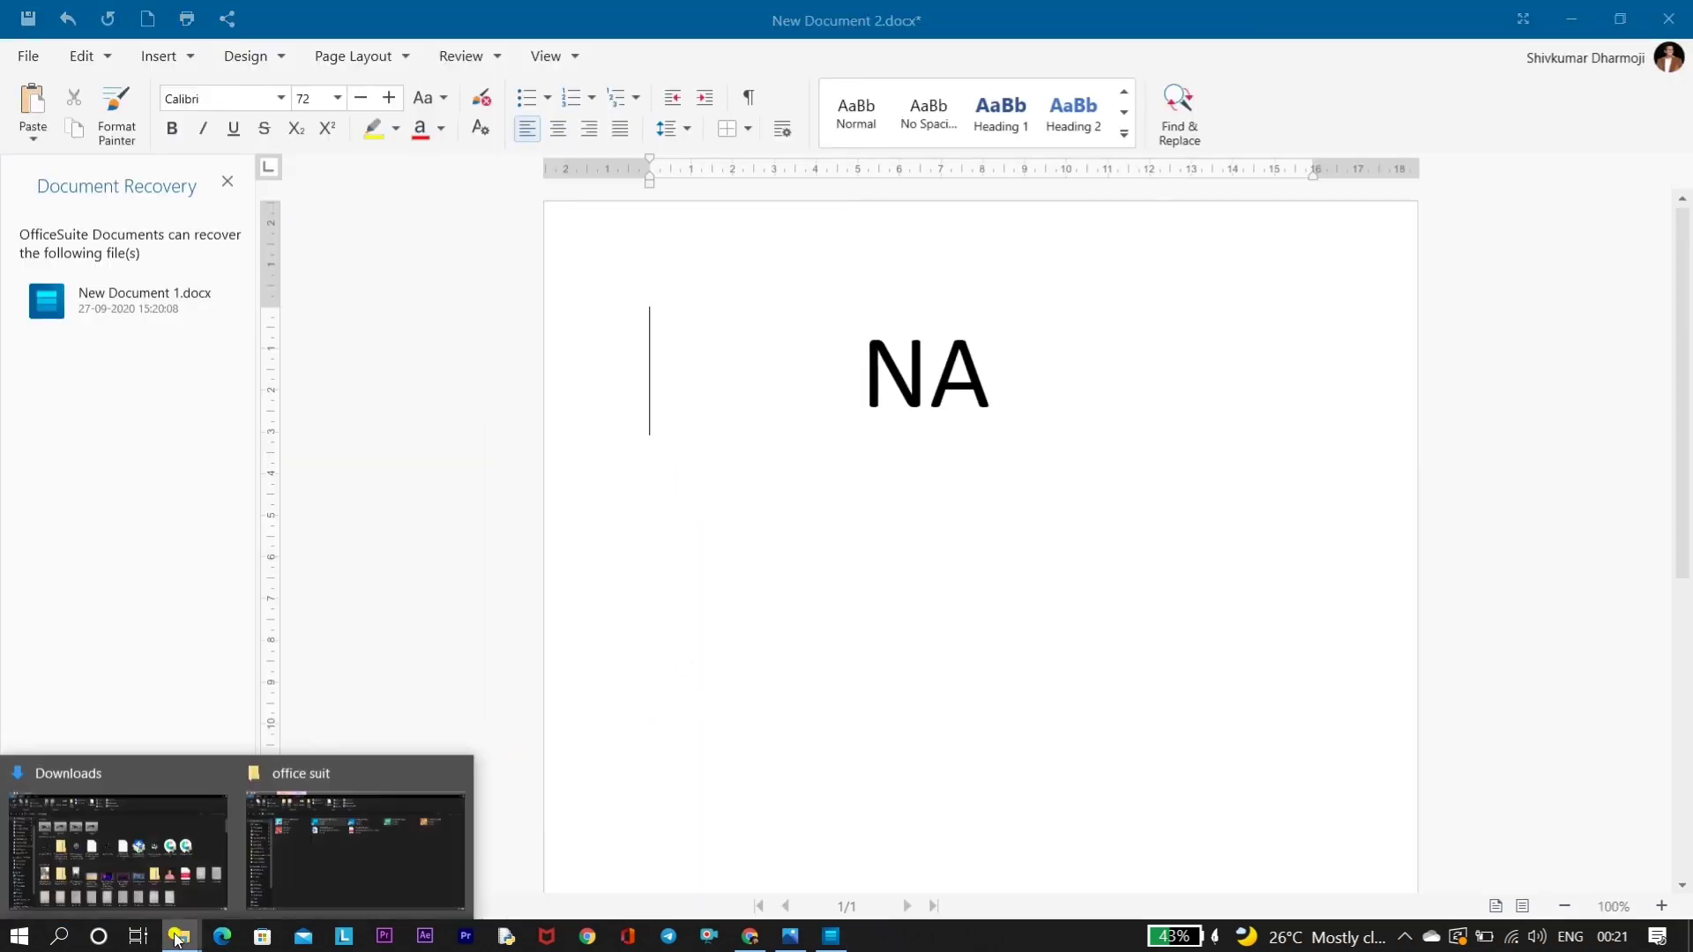
pyautogui.click(191, 787)
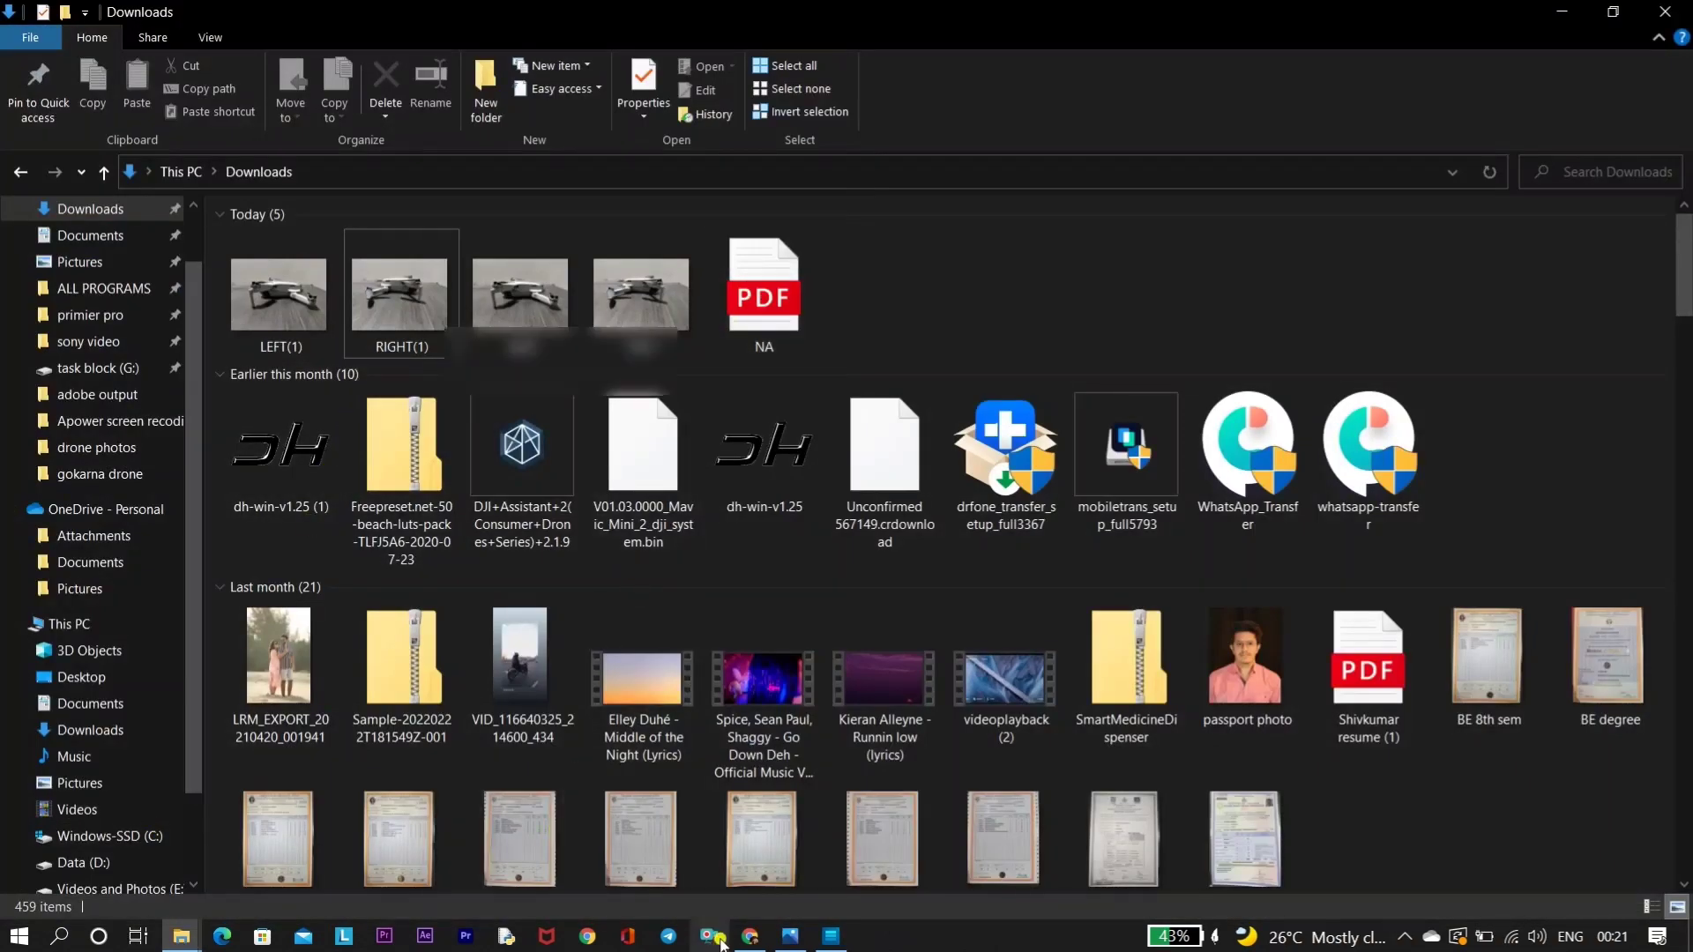
# Attach NA.pdf as the GST-paid invoice in the DigitalSky form.
pyautogui.click(762, 940)
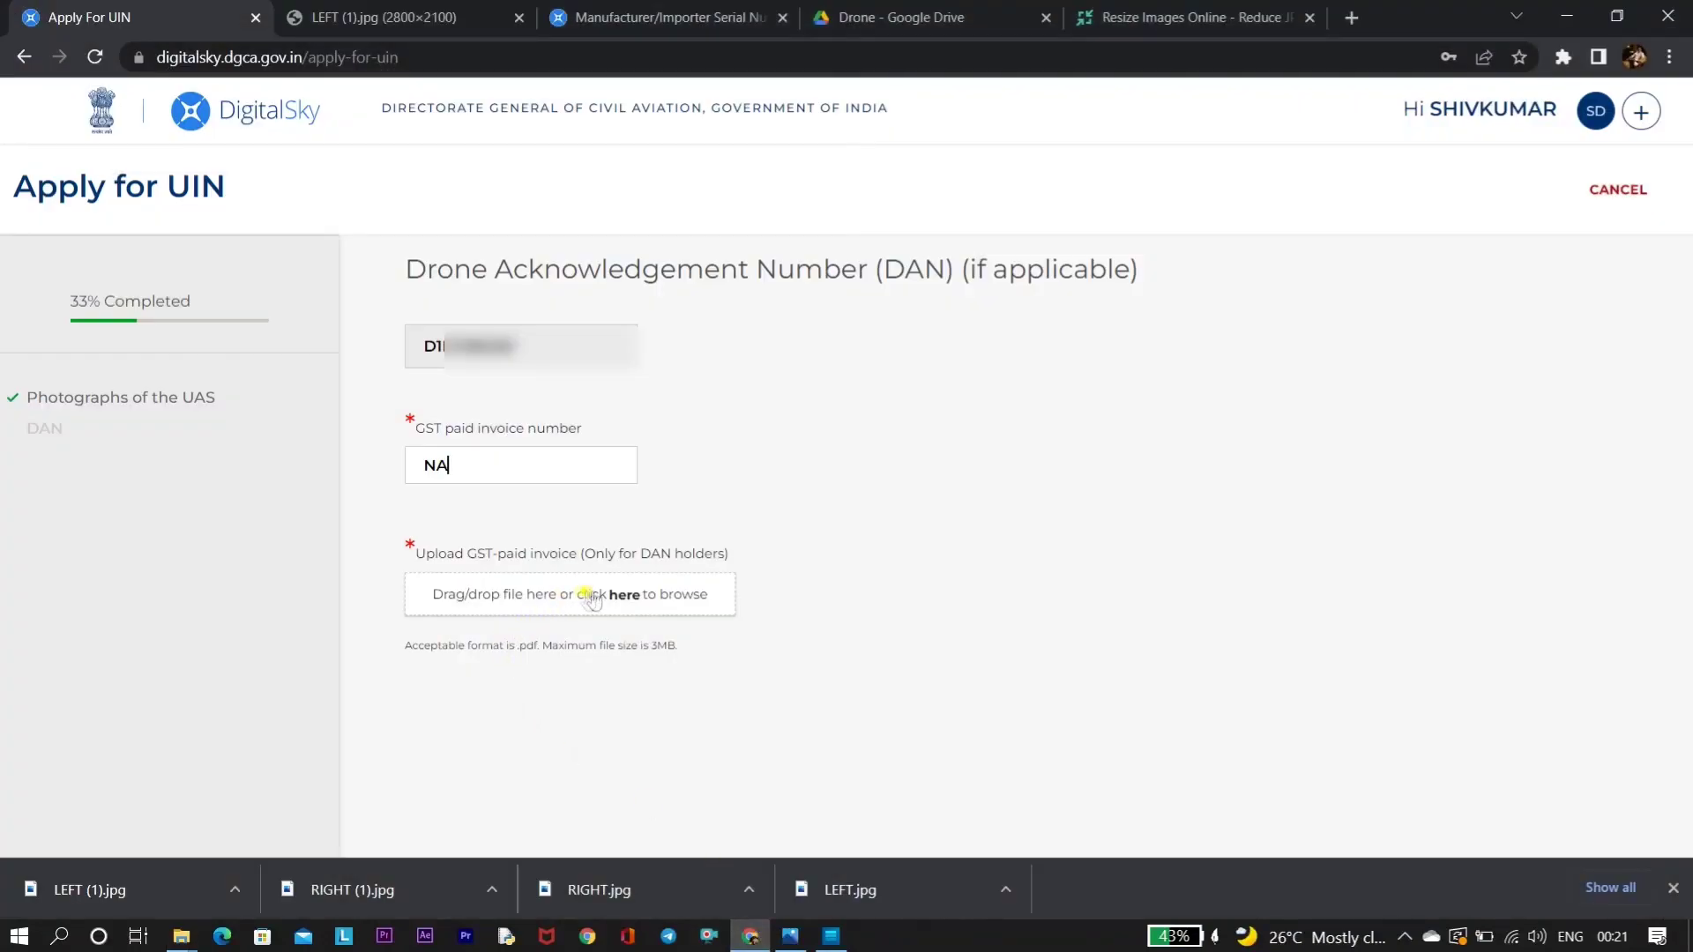
pyautogui.click(626, 594)
pyautogui.click(348, 174)
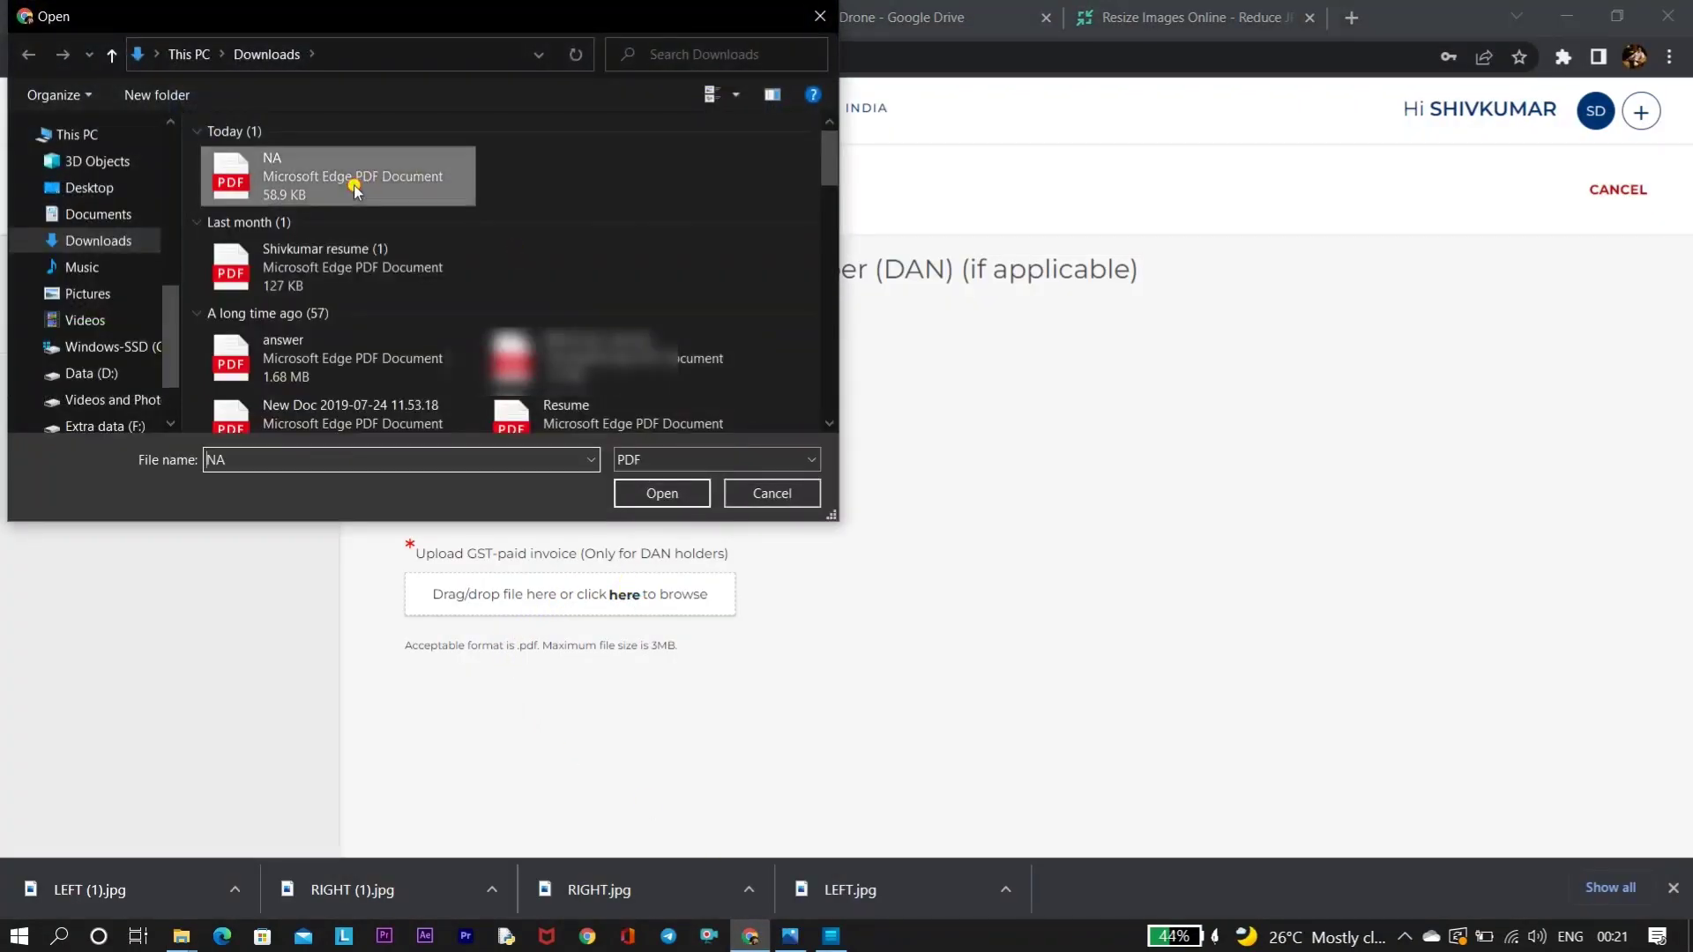
pyautogui.click(658, 491)
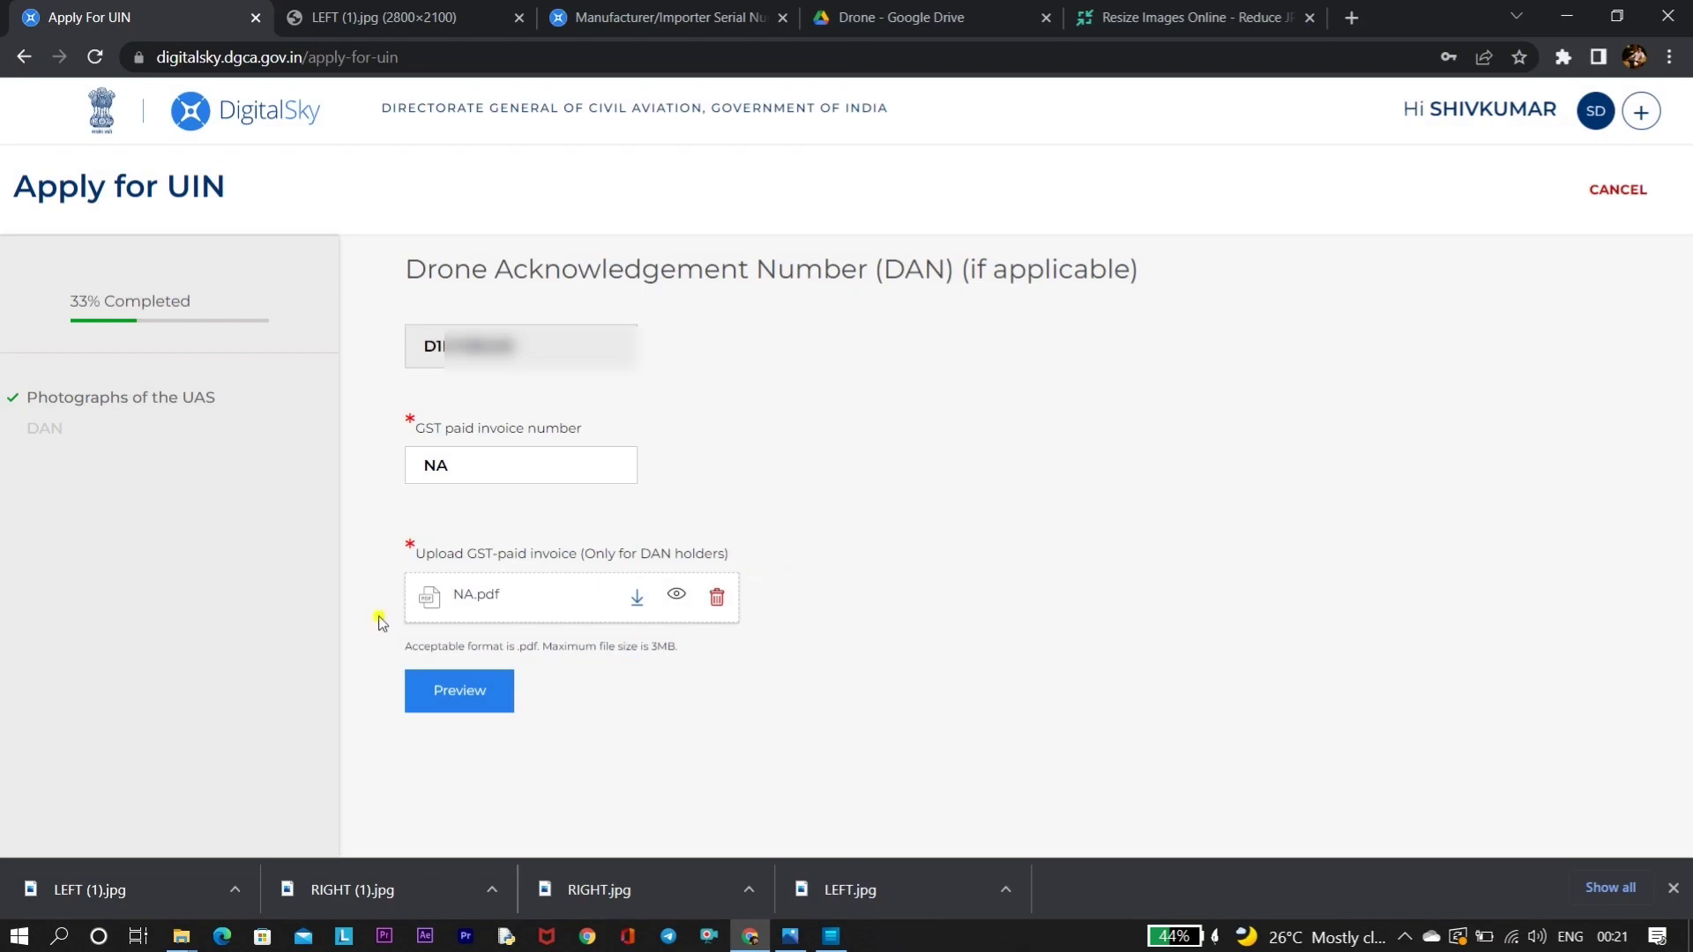
# Preview the UIN application and review it down to the ₹100.00 fee.
pyautogui.click(453, 683)
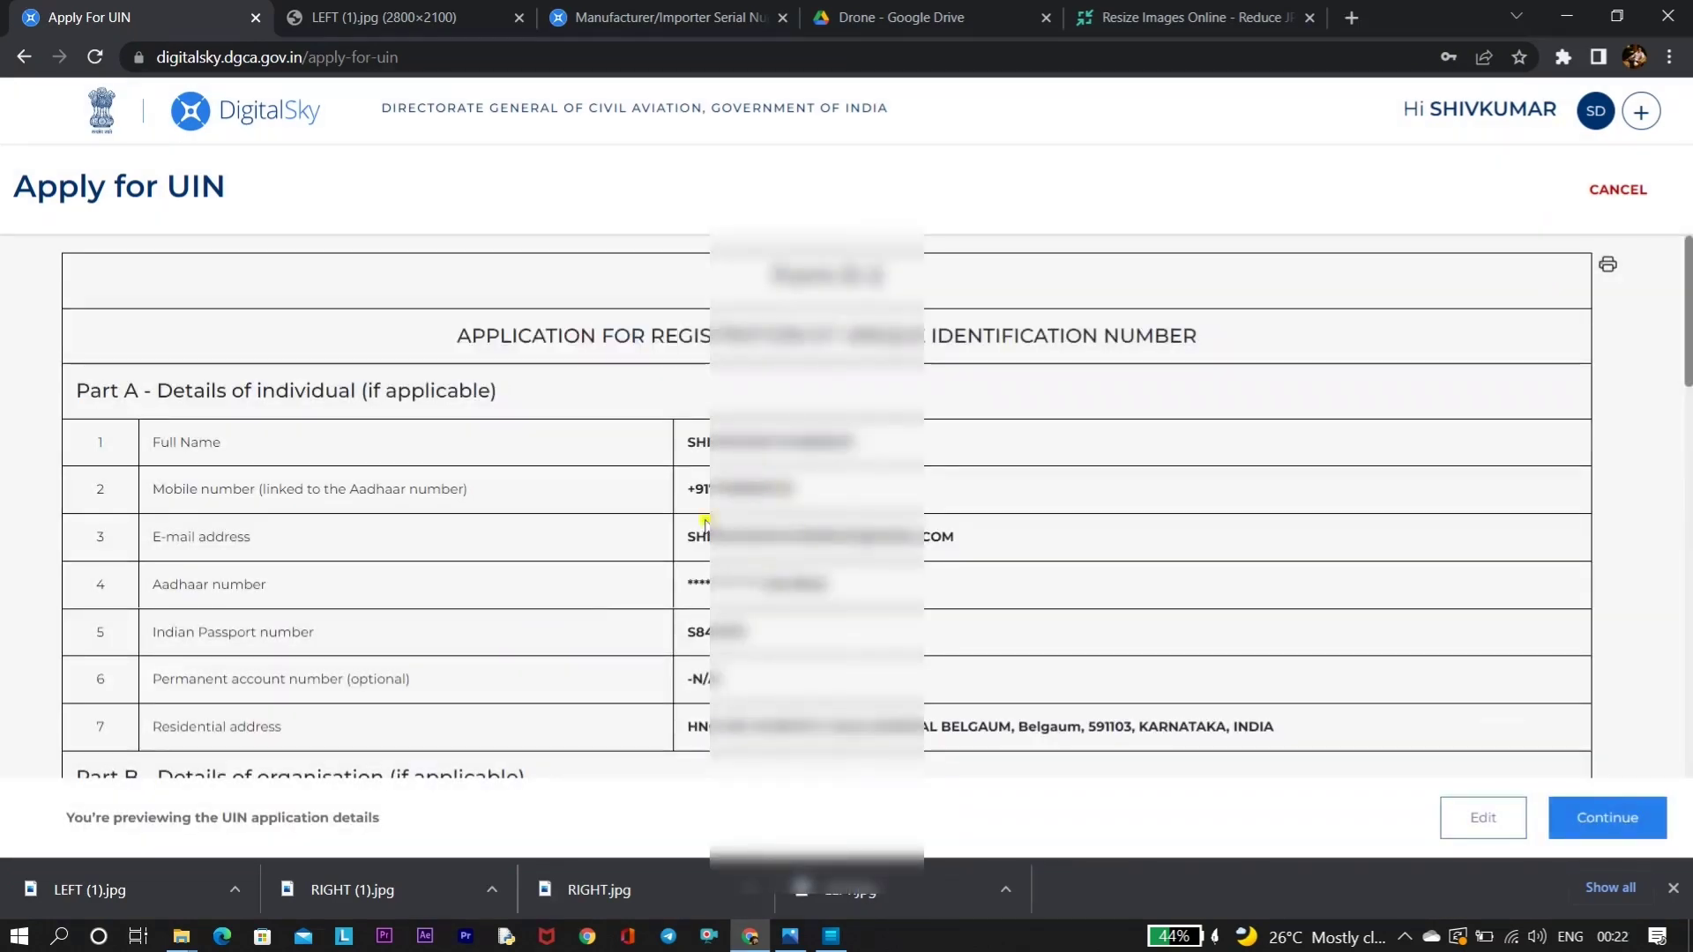
pyautogui.scroll(-2, 896, 484)
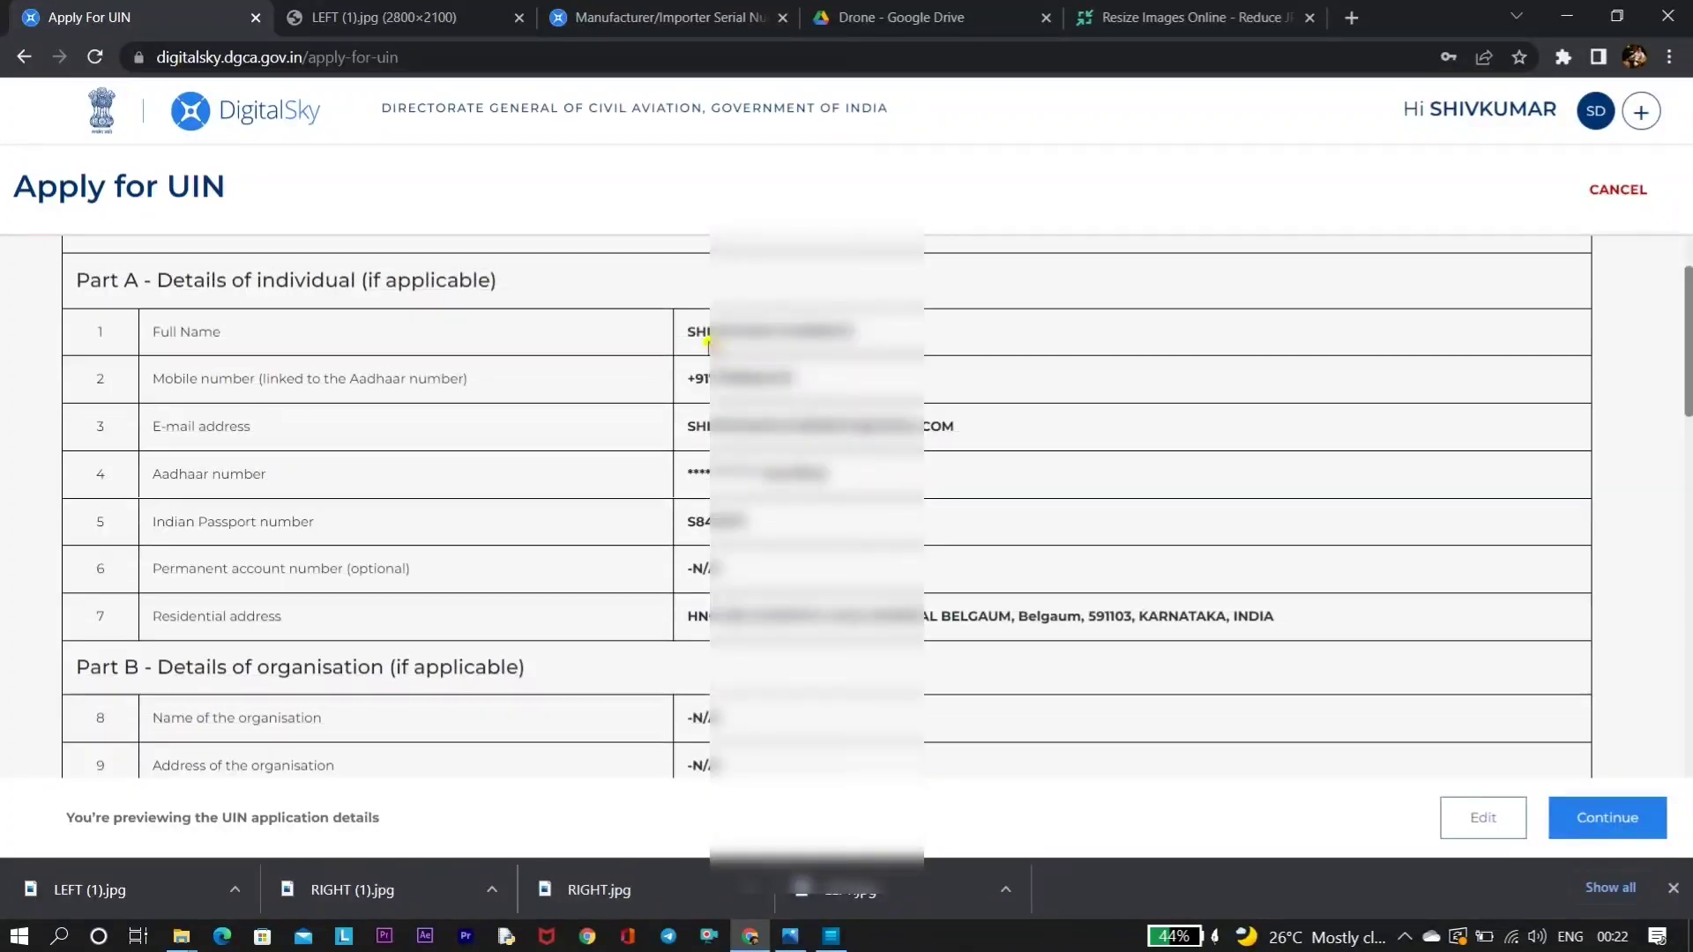
pyautogui.scroll(-3, 812, 532)
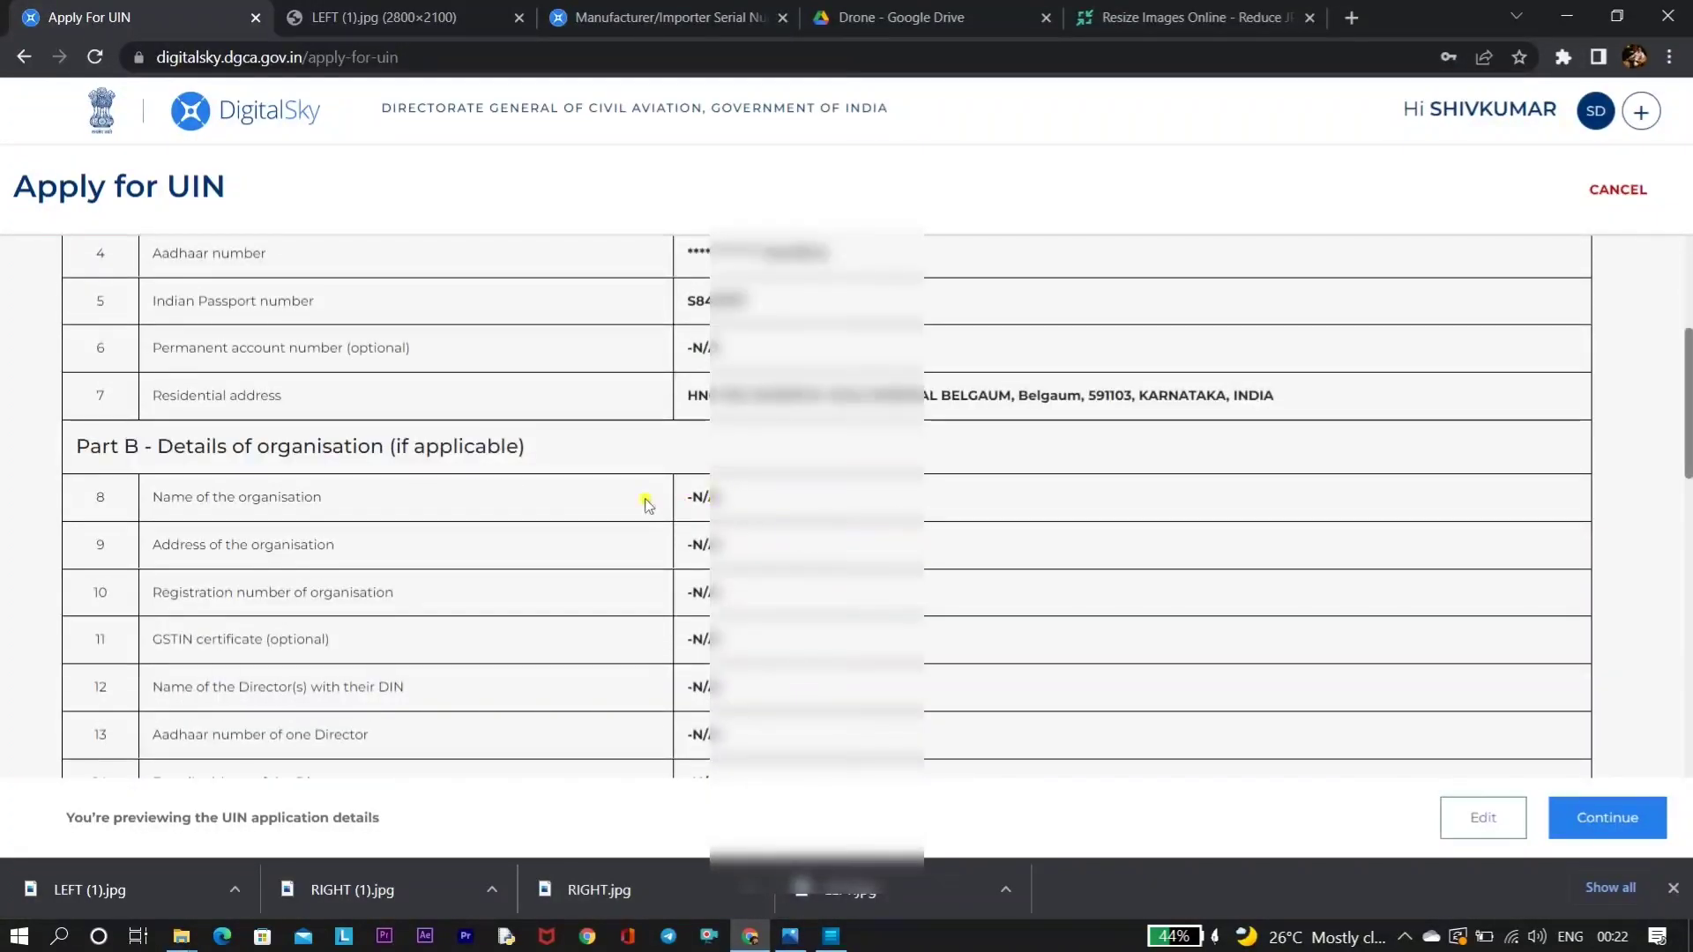
pyautogui.scroll(-3, 696, 532)
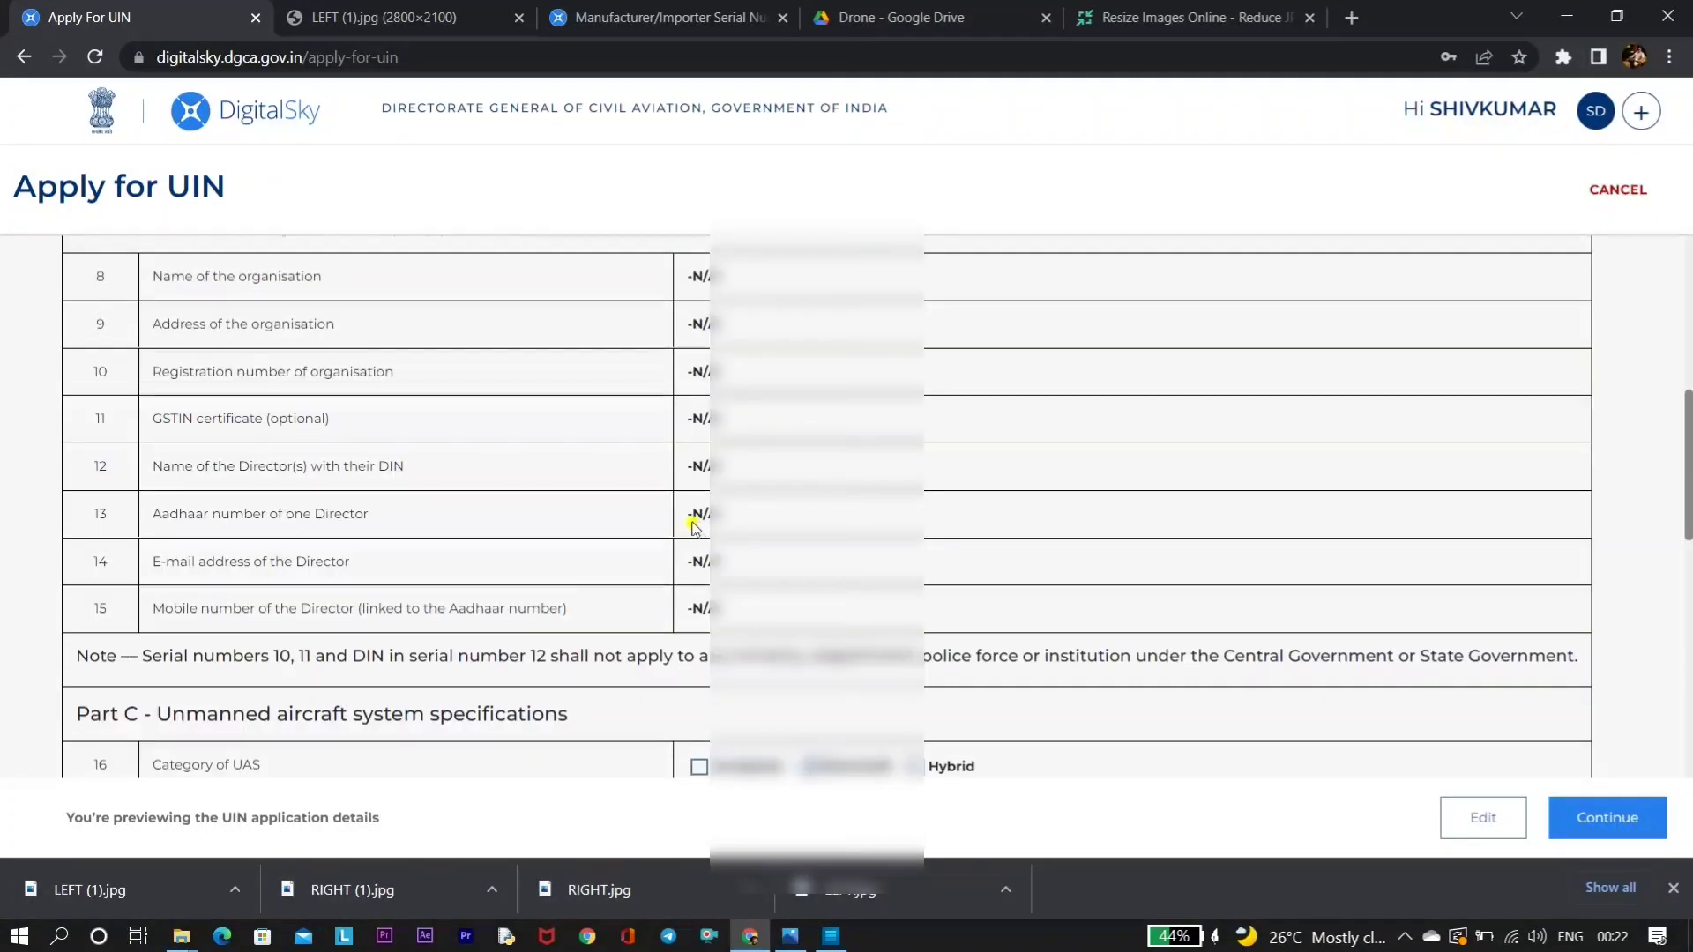
pyautogui.scroll(-3, 692, 526)
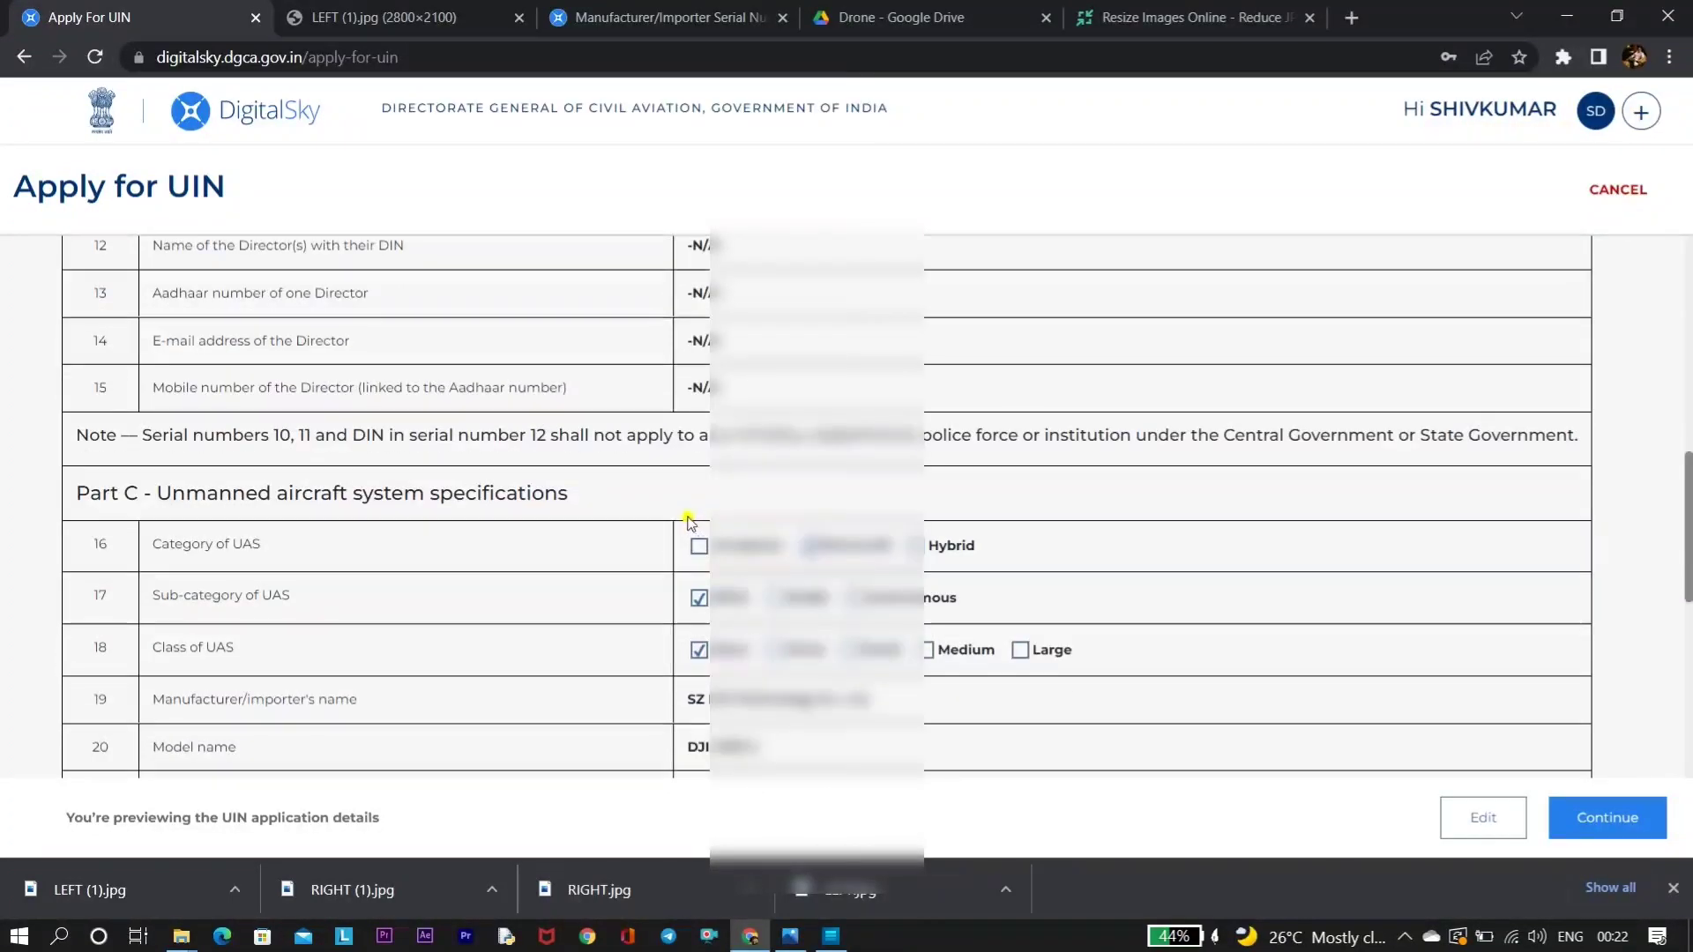
pyautogui.scroll(-2, 689, 521)
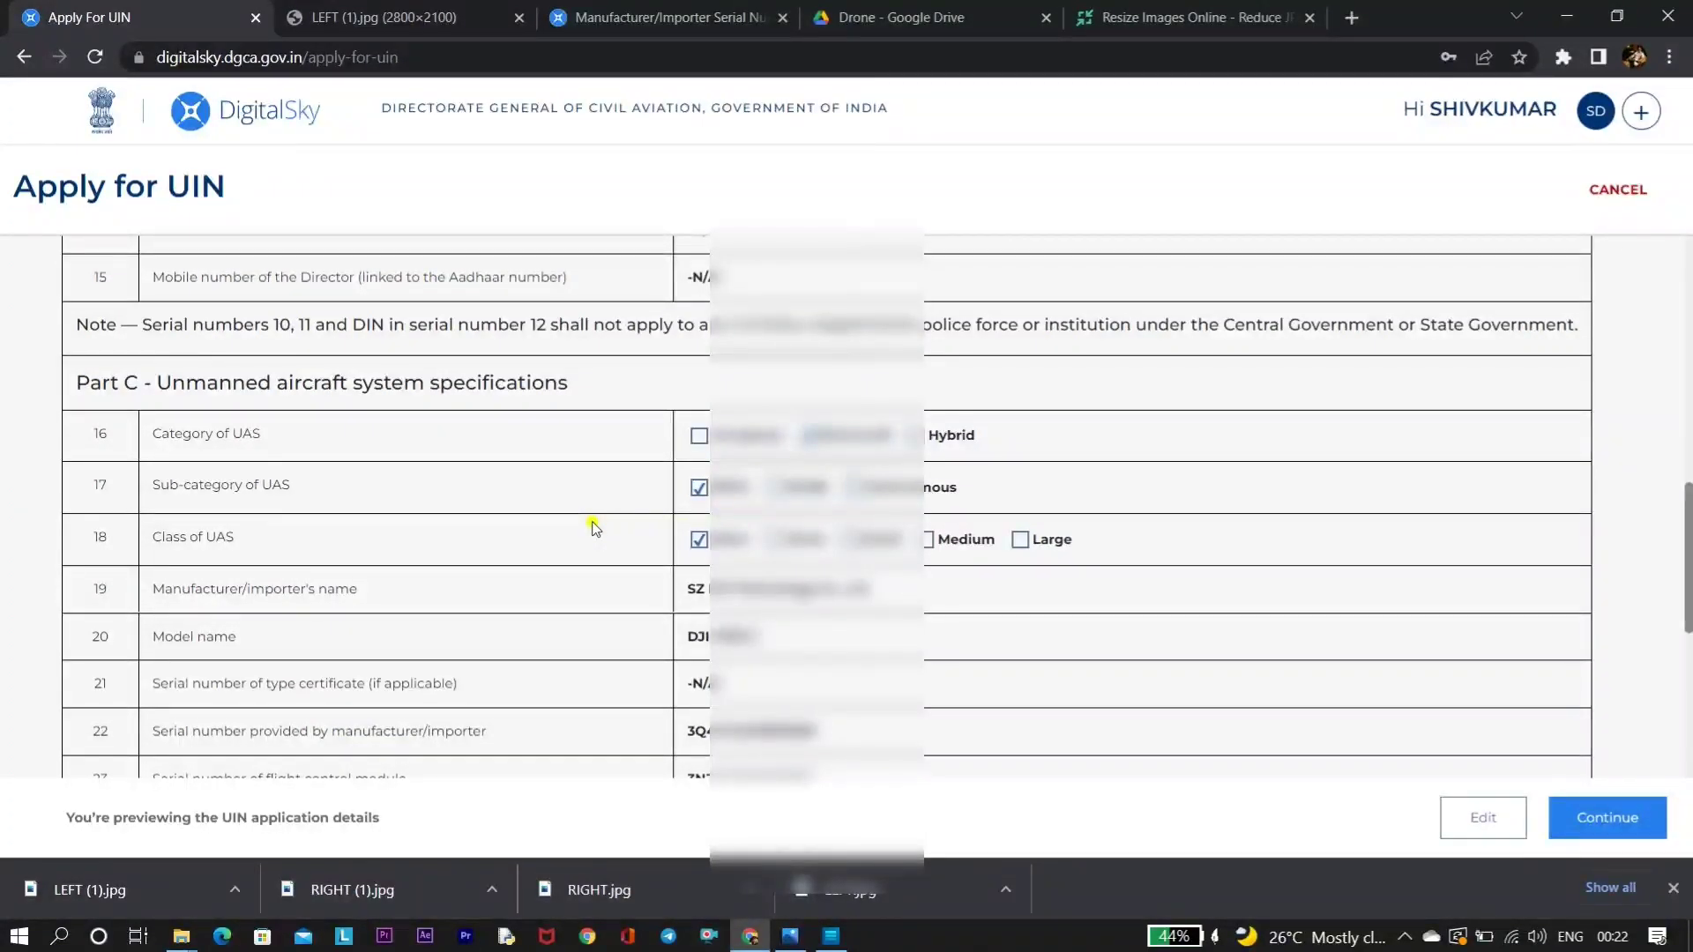
pyautogui.scroll(-2, 593, 526)
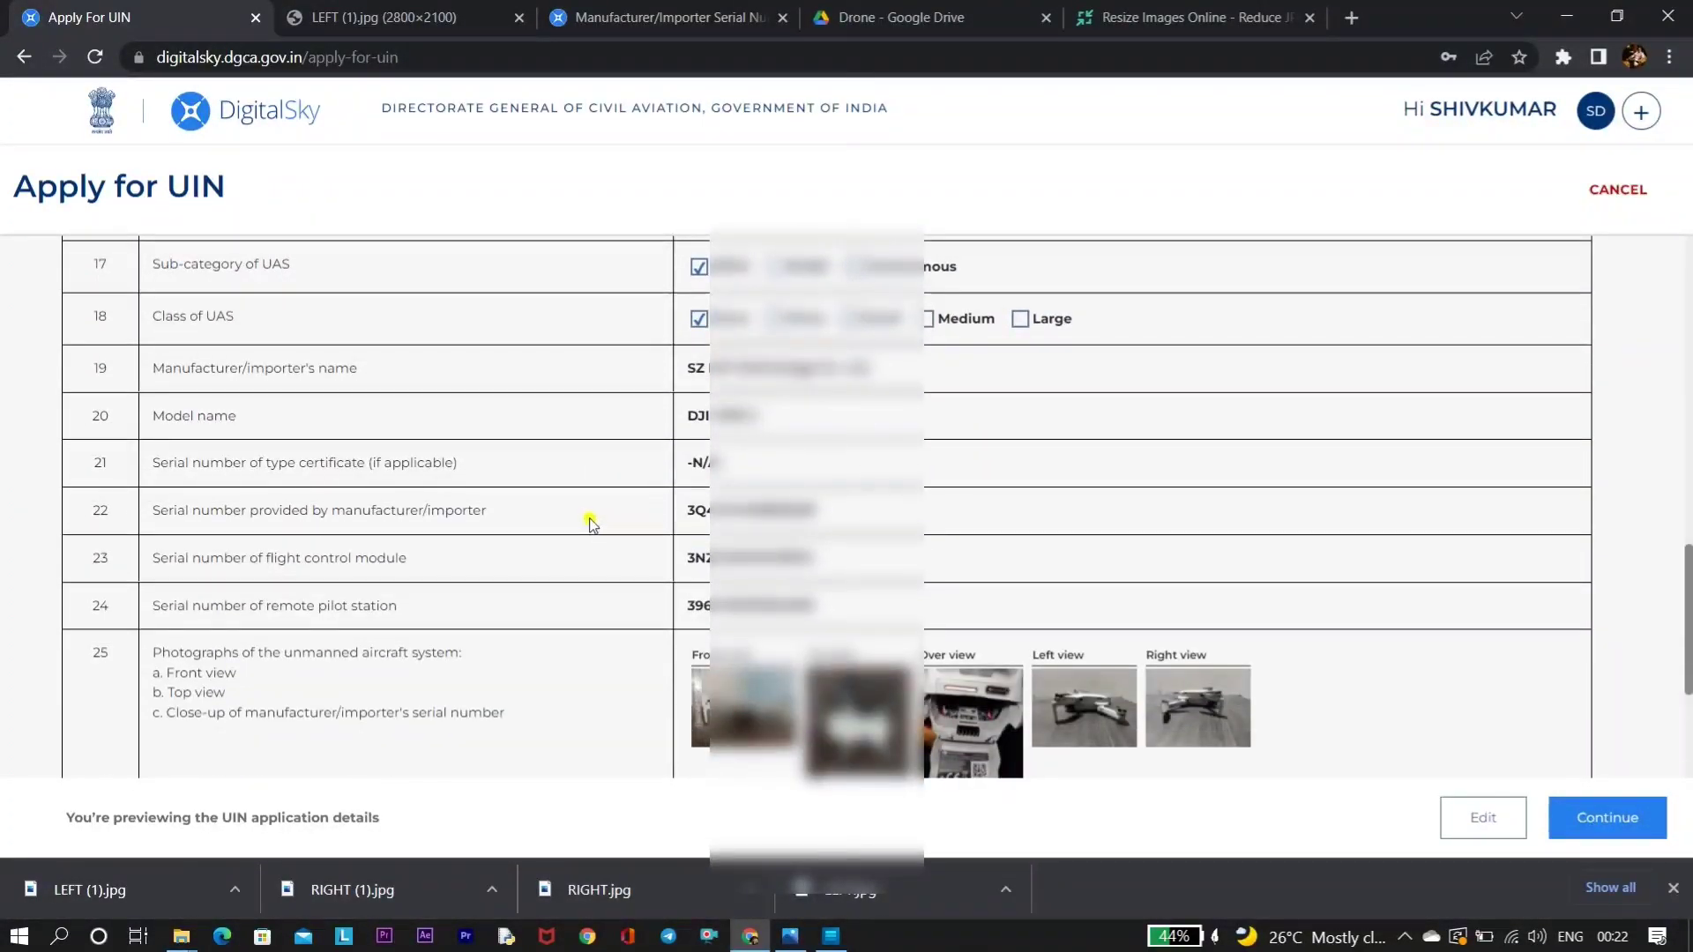
pyautogui.scroll(-1, 591, 524)
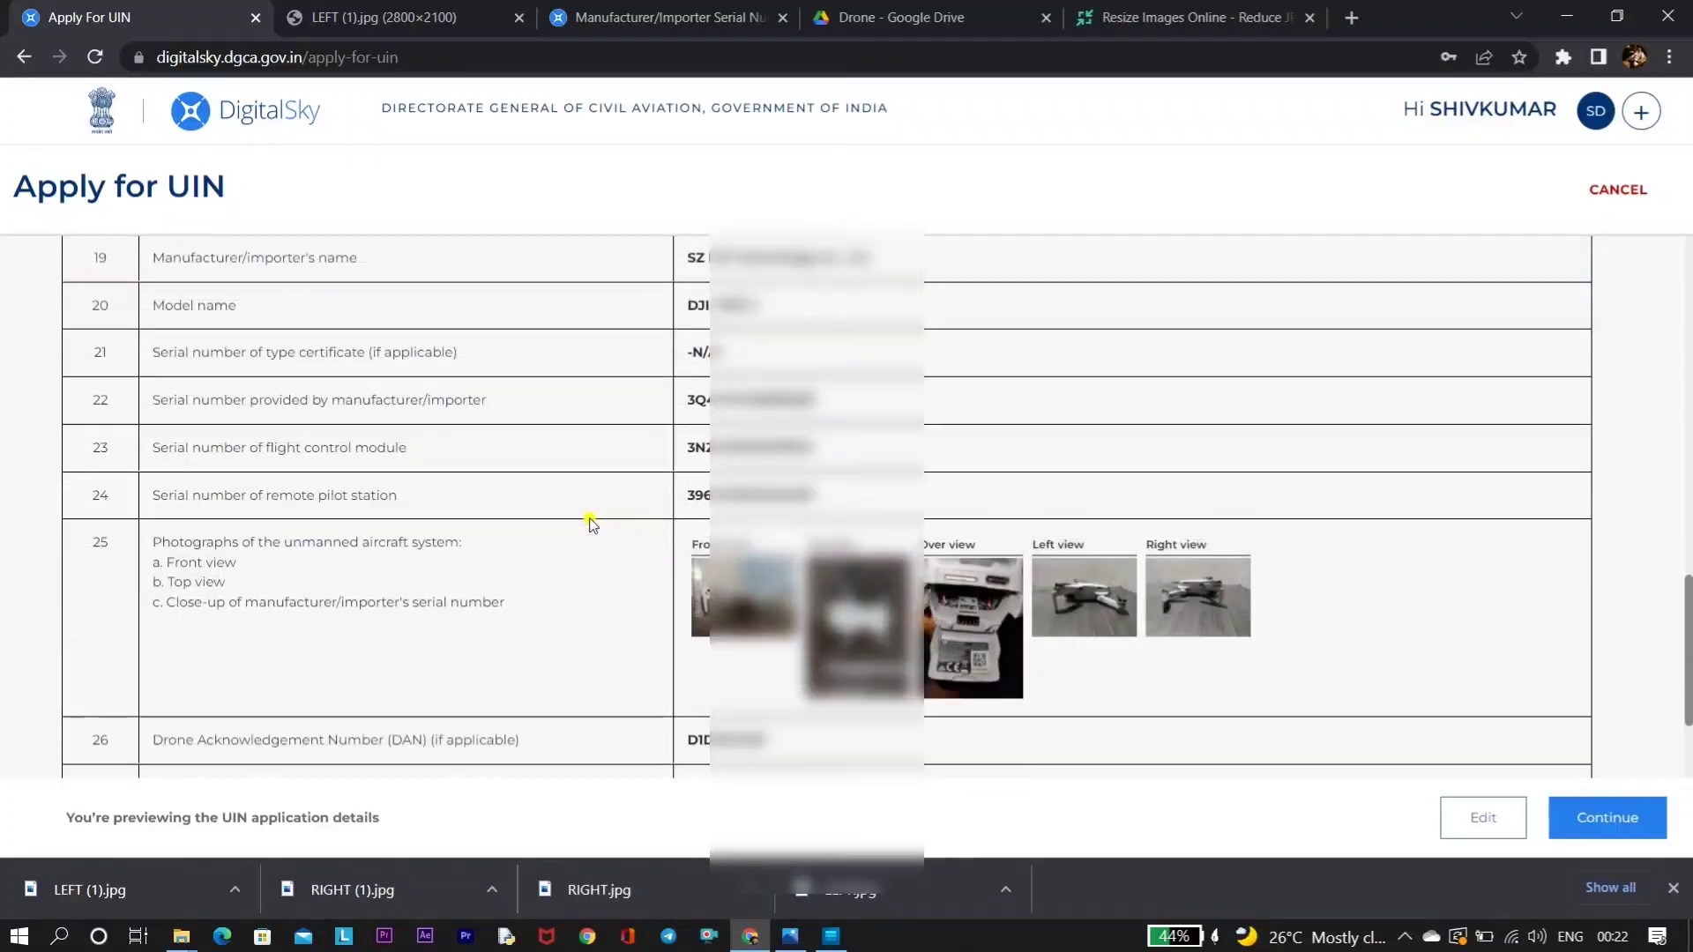
pyautogui.scroll(-1, 591, 524)
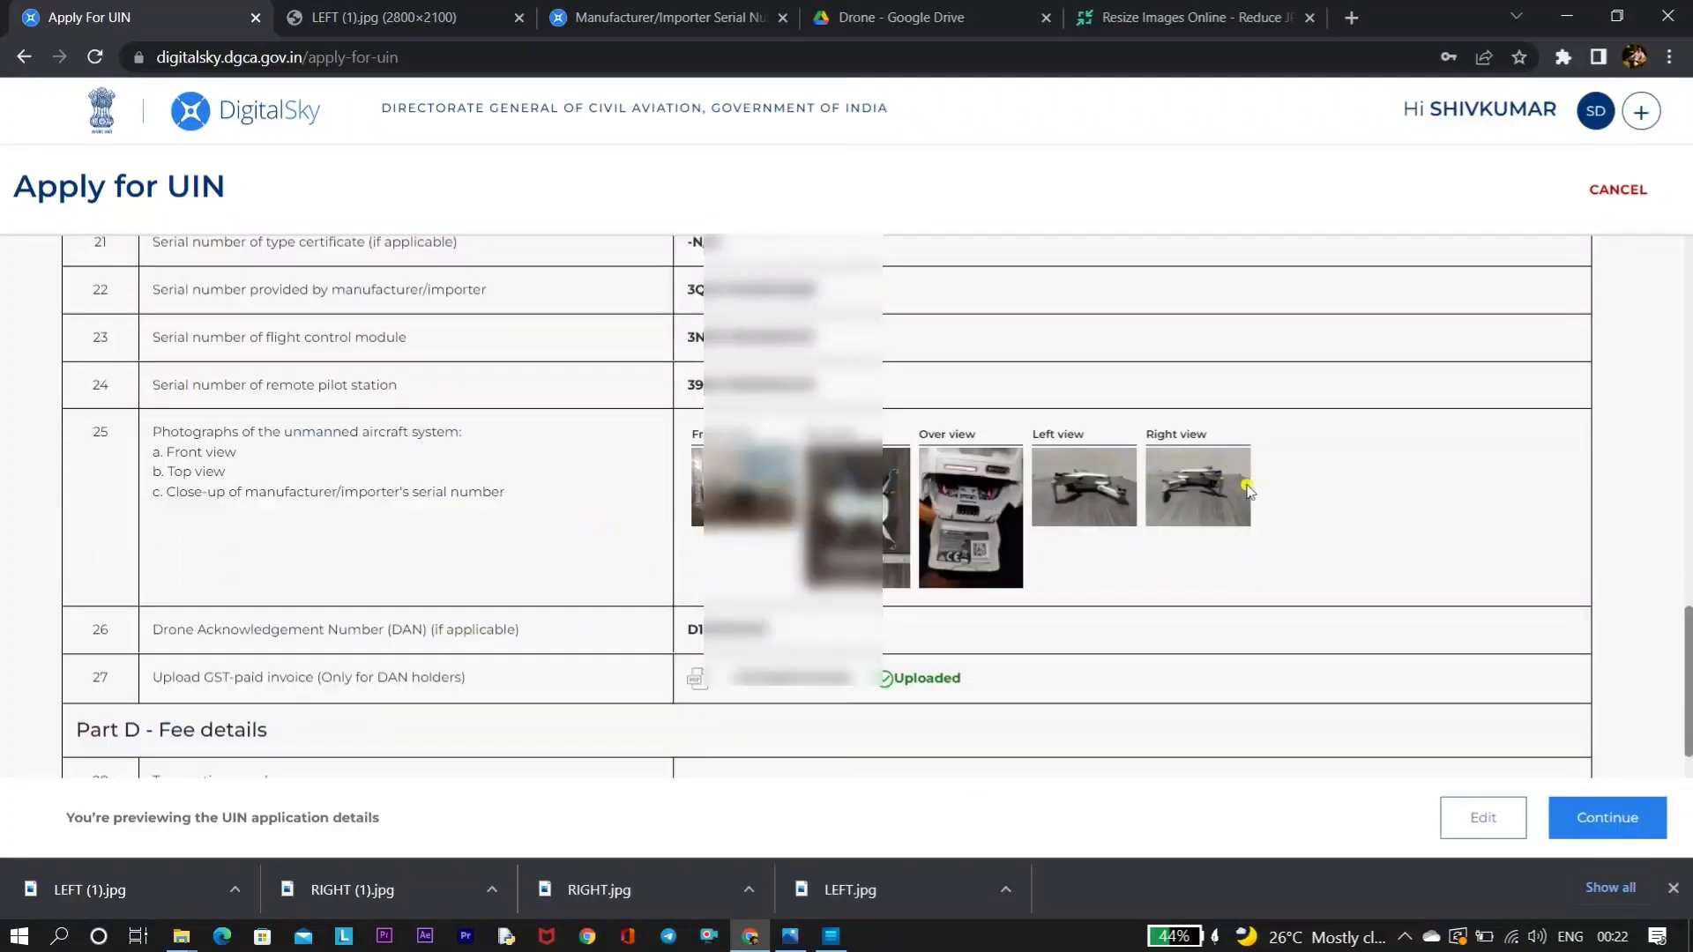
pyautogui.scroll(-1, 1355, 503)
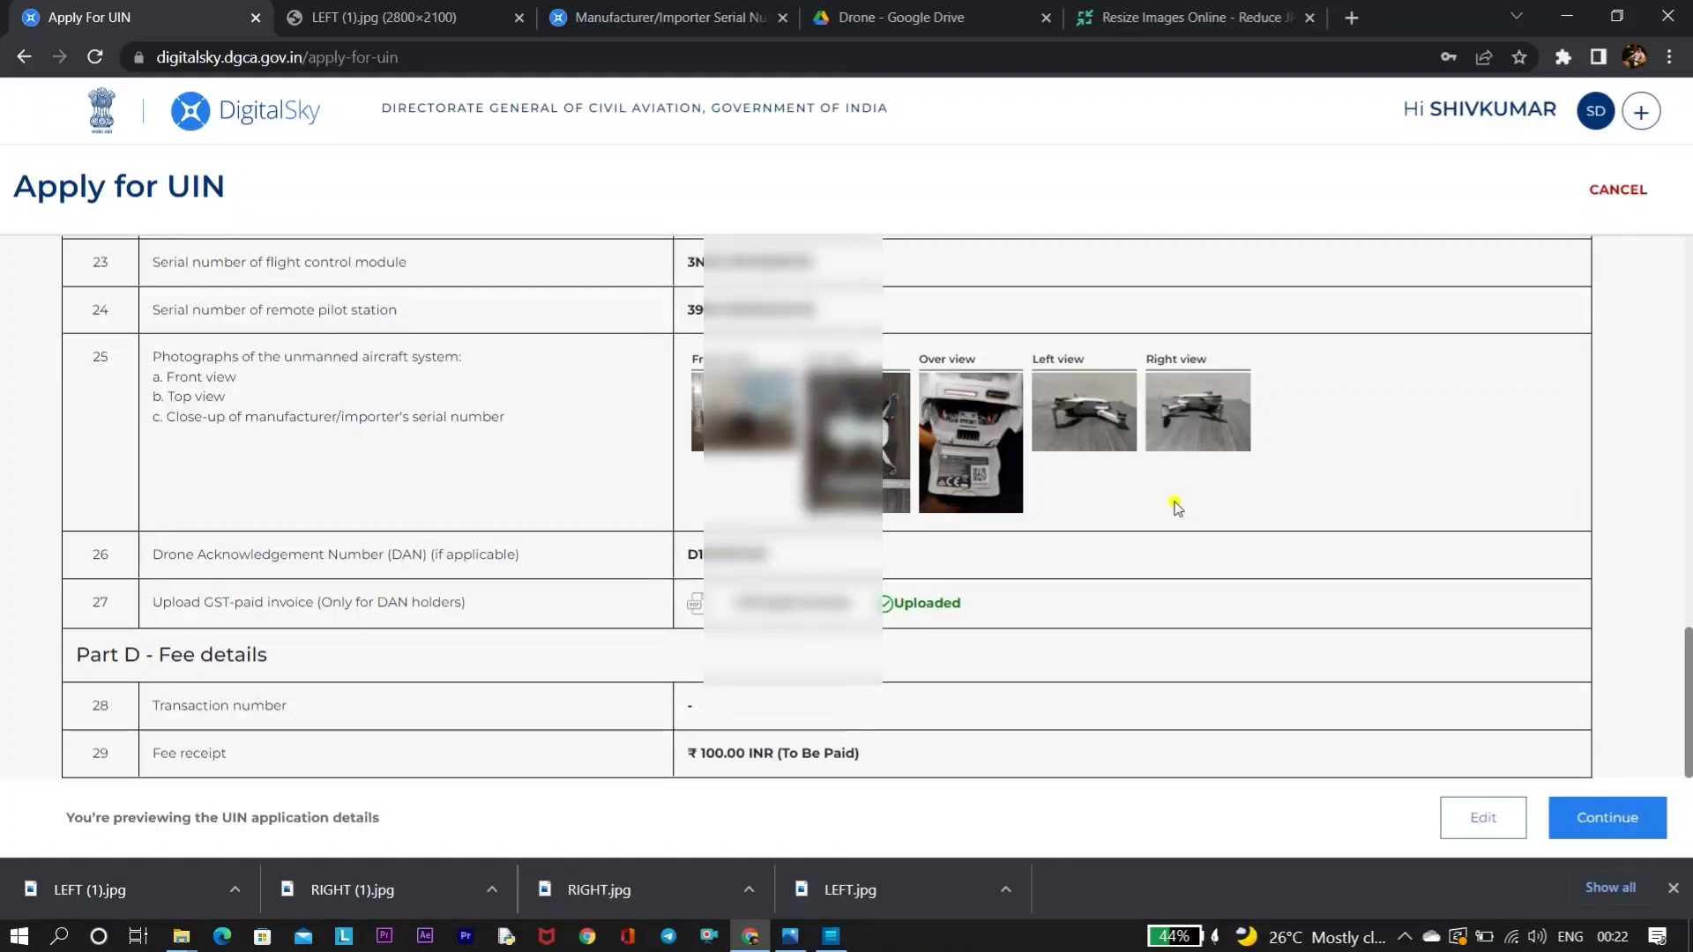
# Accept the declaration, submit the UIN application and proceed to Bharatkosh payment.
pyautogui.click(1600, 820)
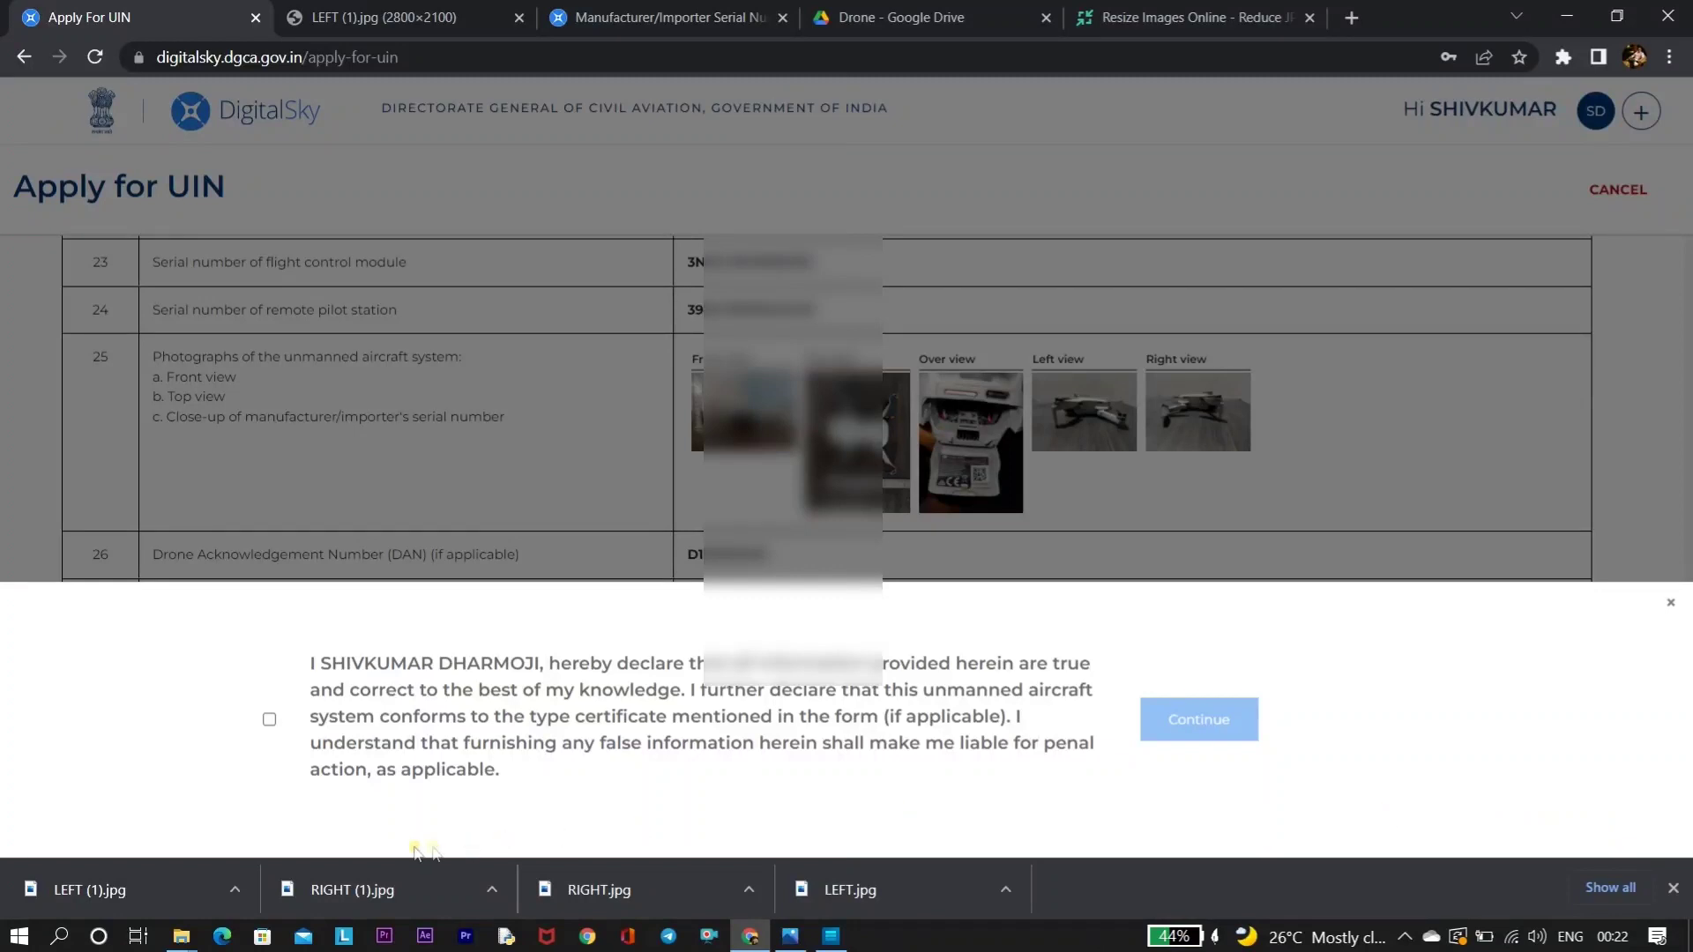
pyautogui.click(270, 722)
pyautogui.click(1230, 730)
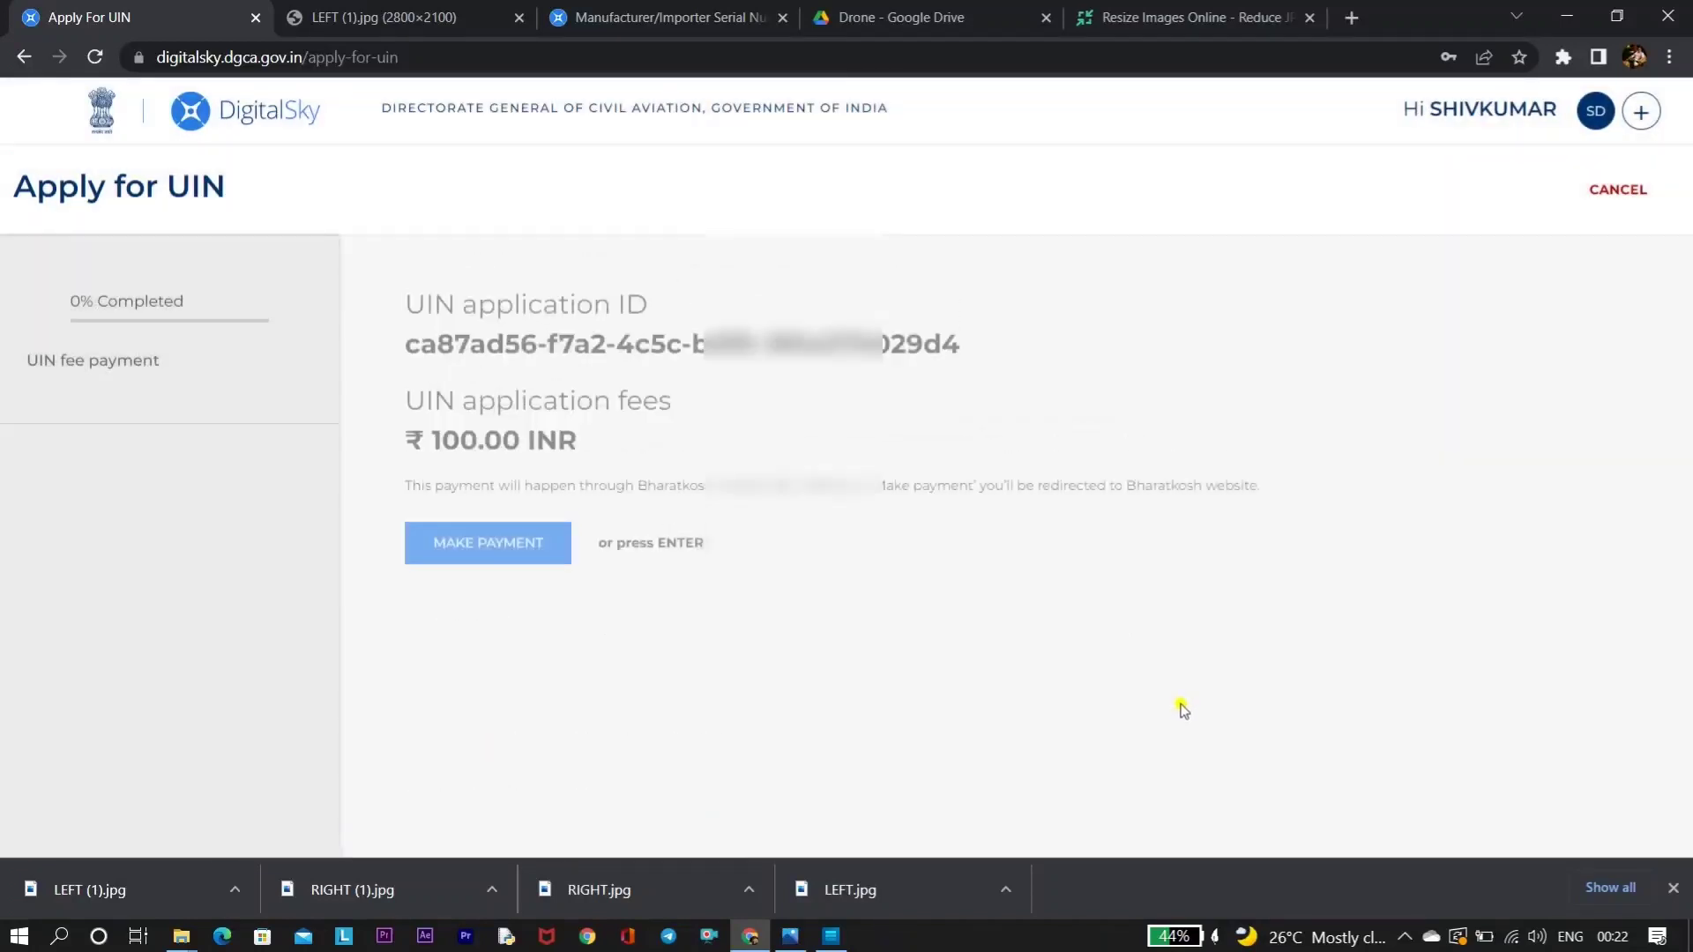
pyautogui.click(506, 591)
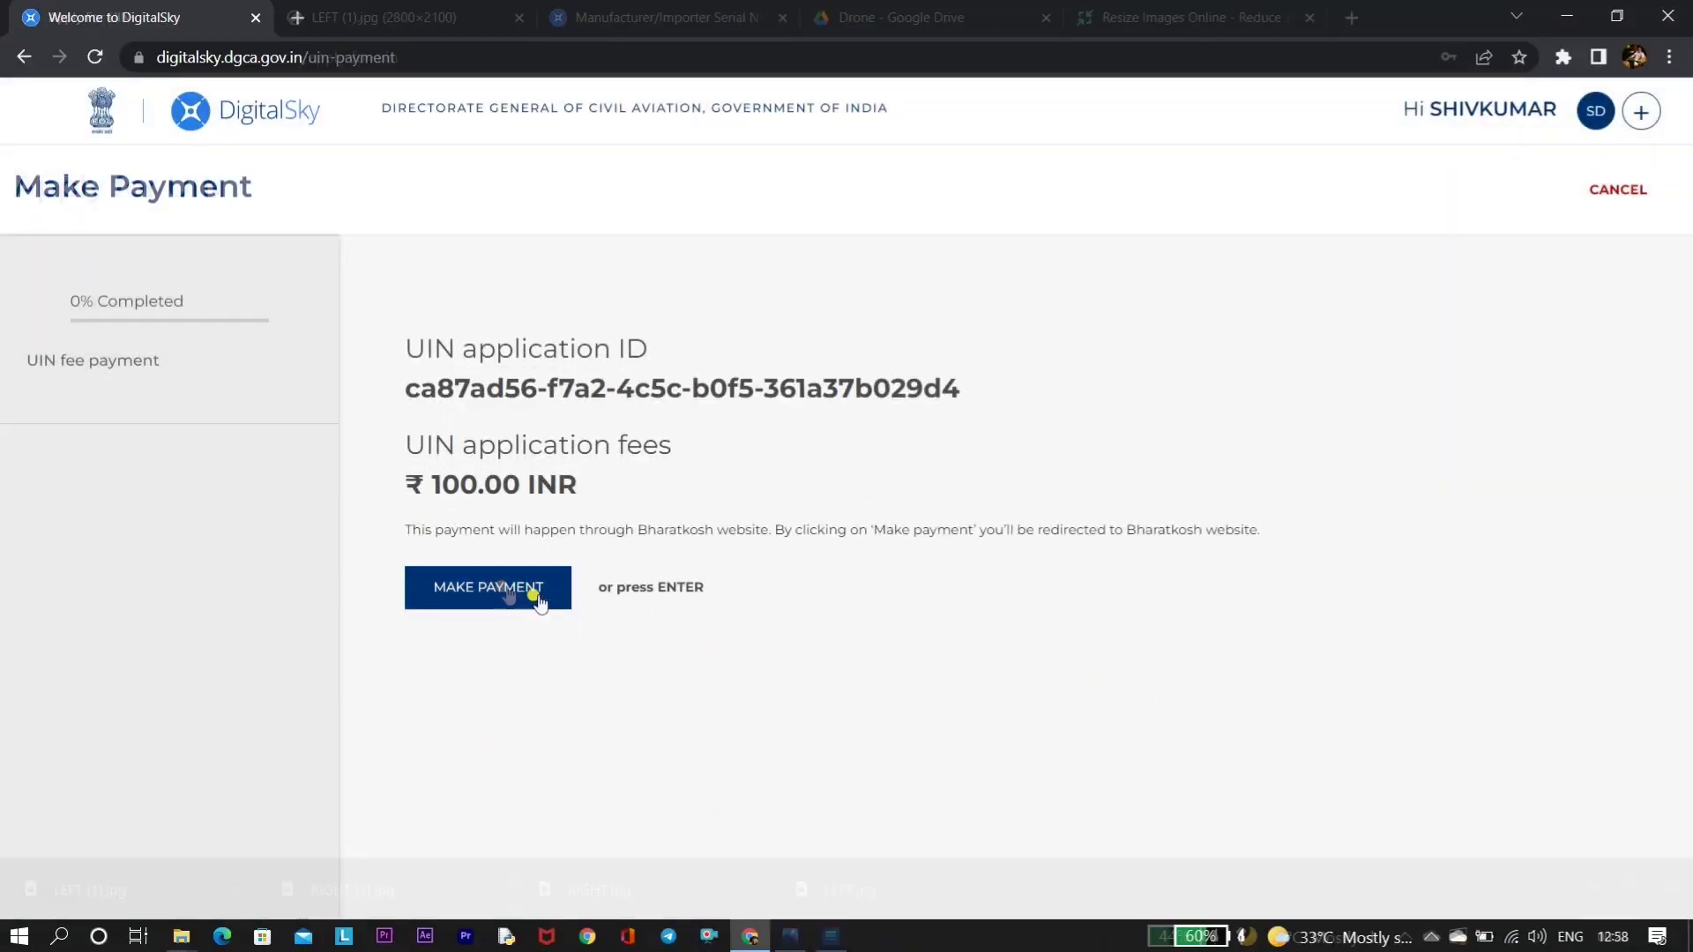
pyautogui.click(513, 591)
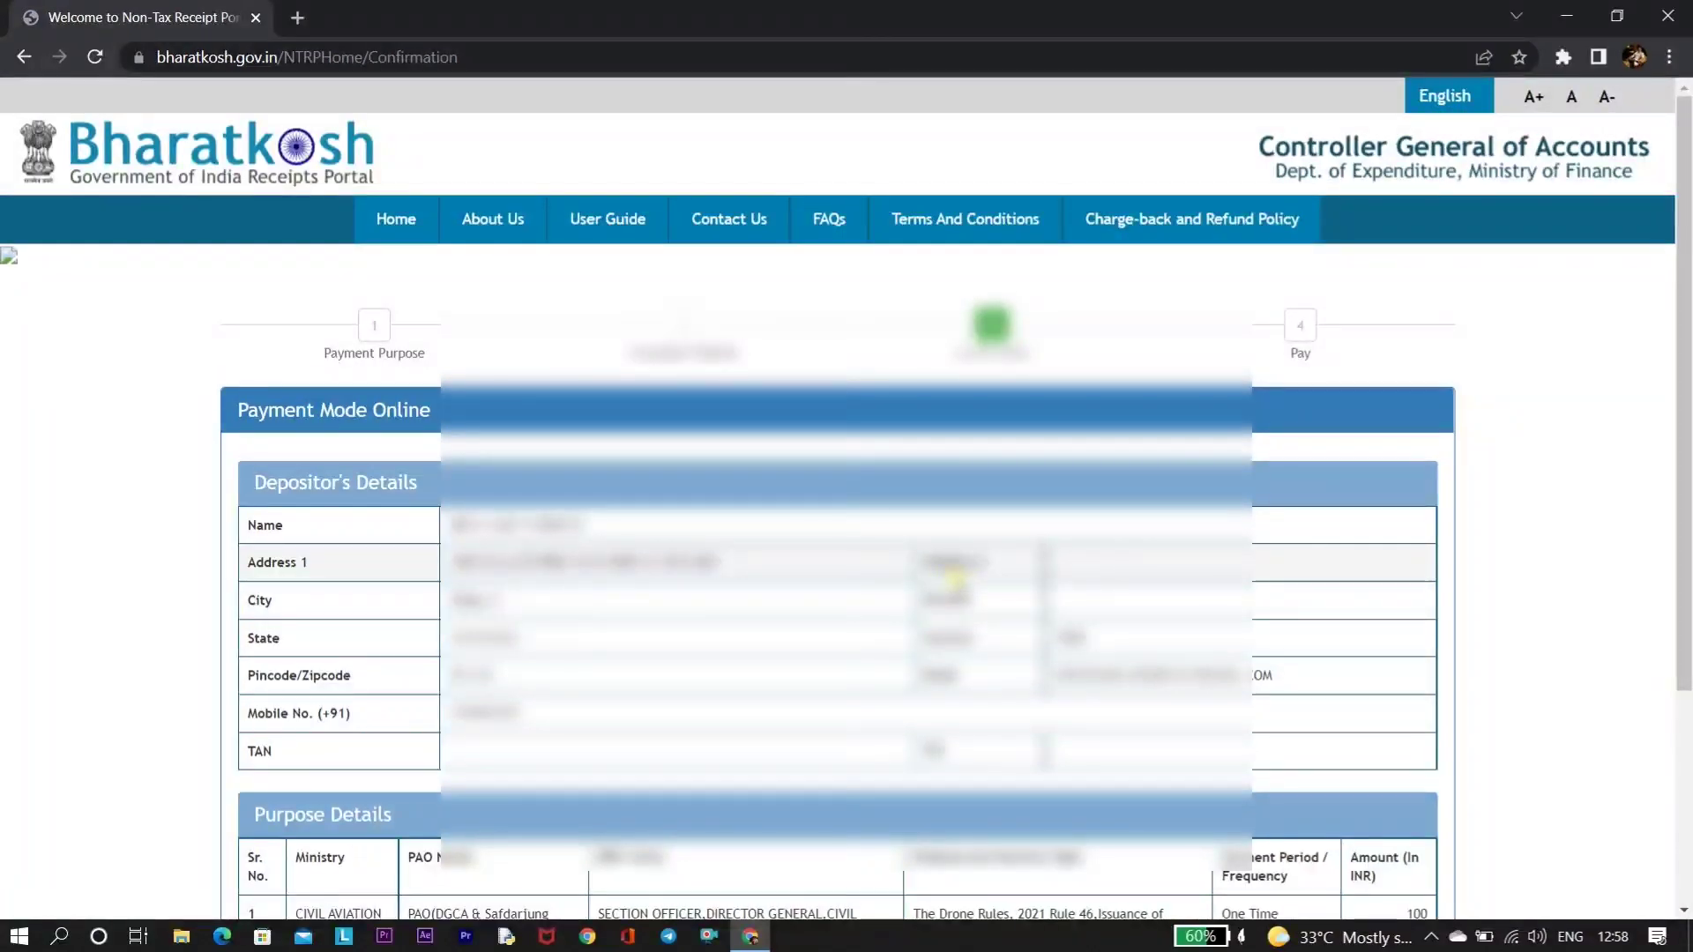
# Confirm the depositor details and choose HDFC Bank as the payment gateway.
pyautogui.scroll(-3, 956, 578)
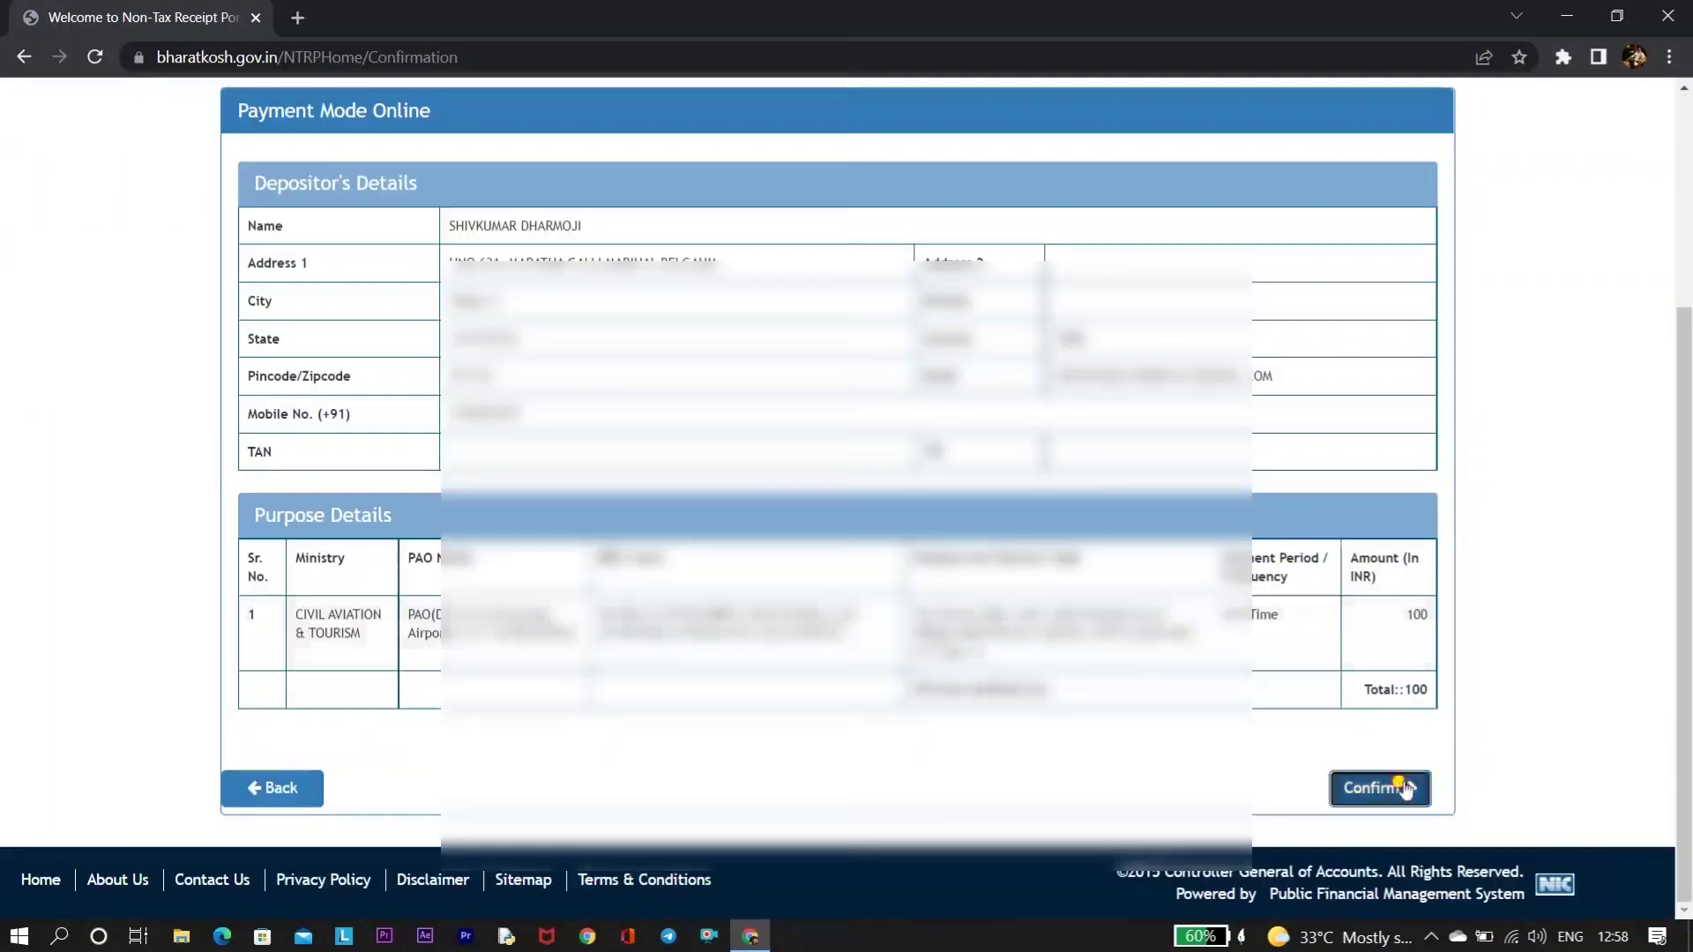
pyautogui.click(1405, 788)
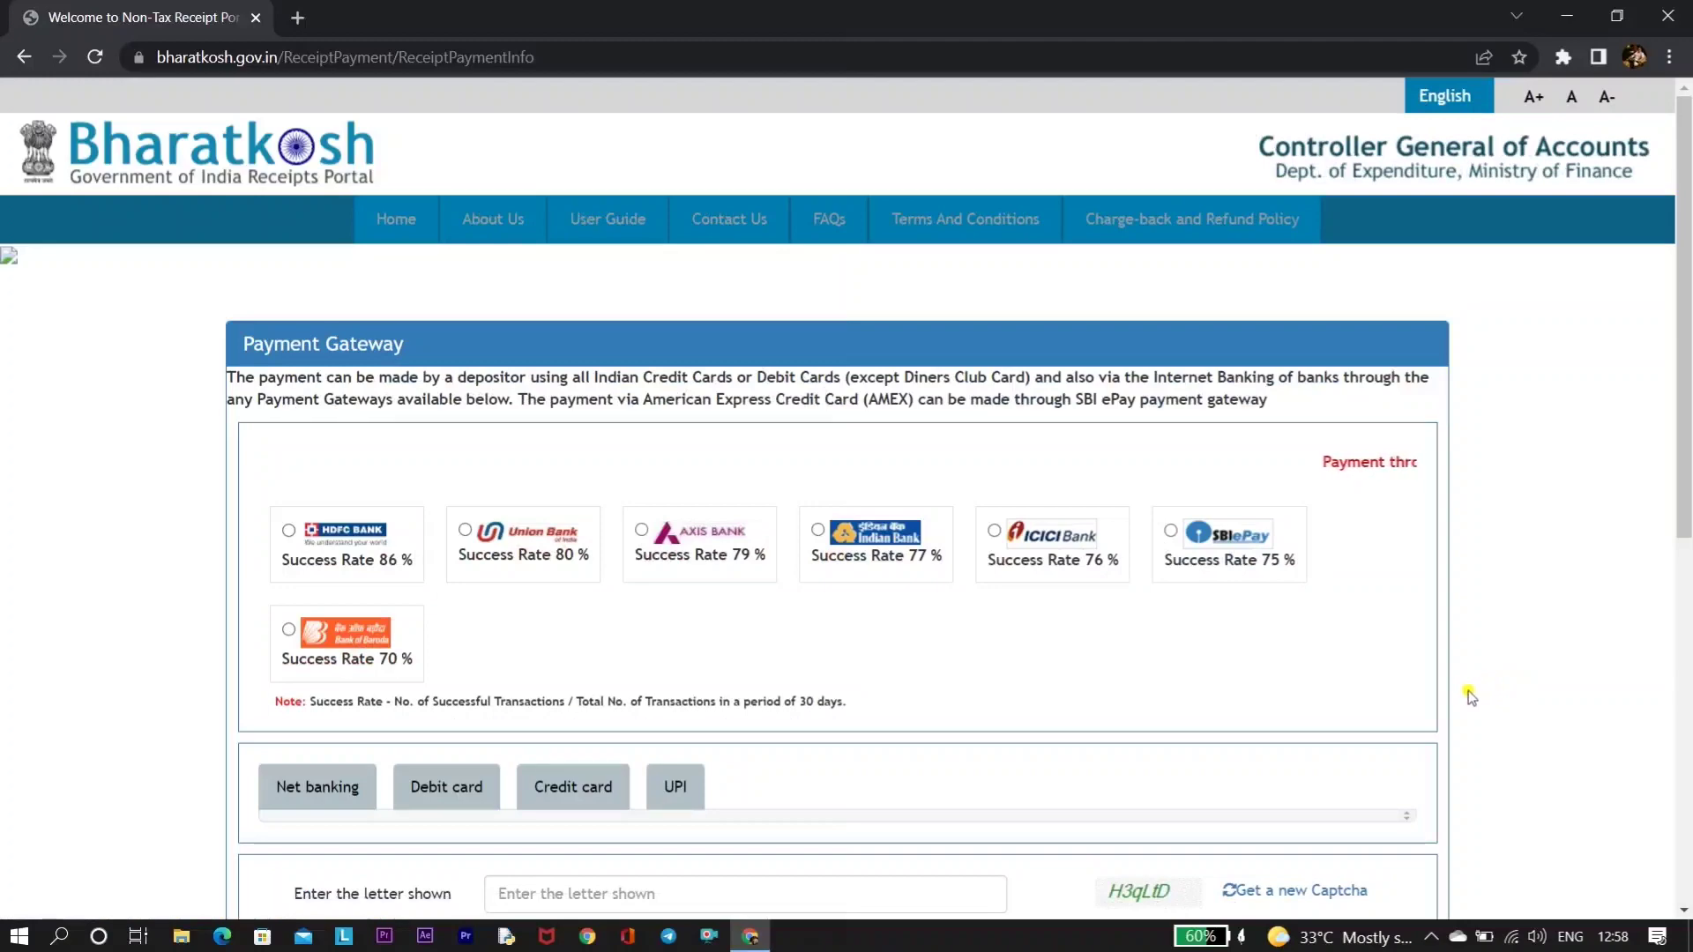
pyautogui.scroll(-1, 663, 670)
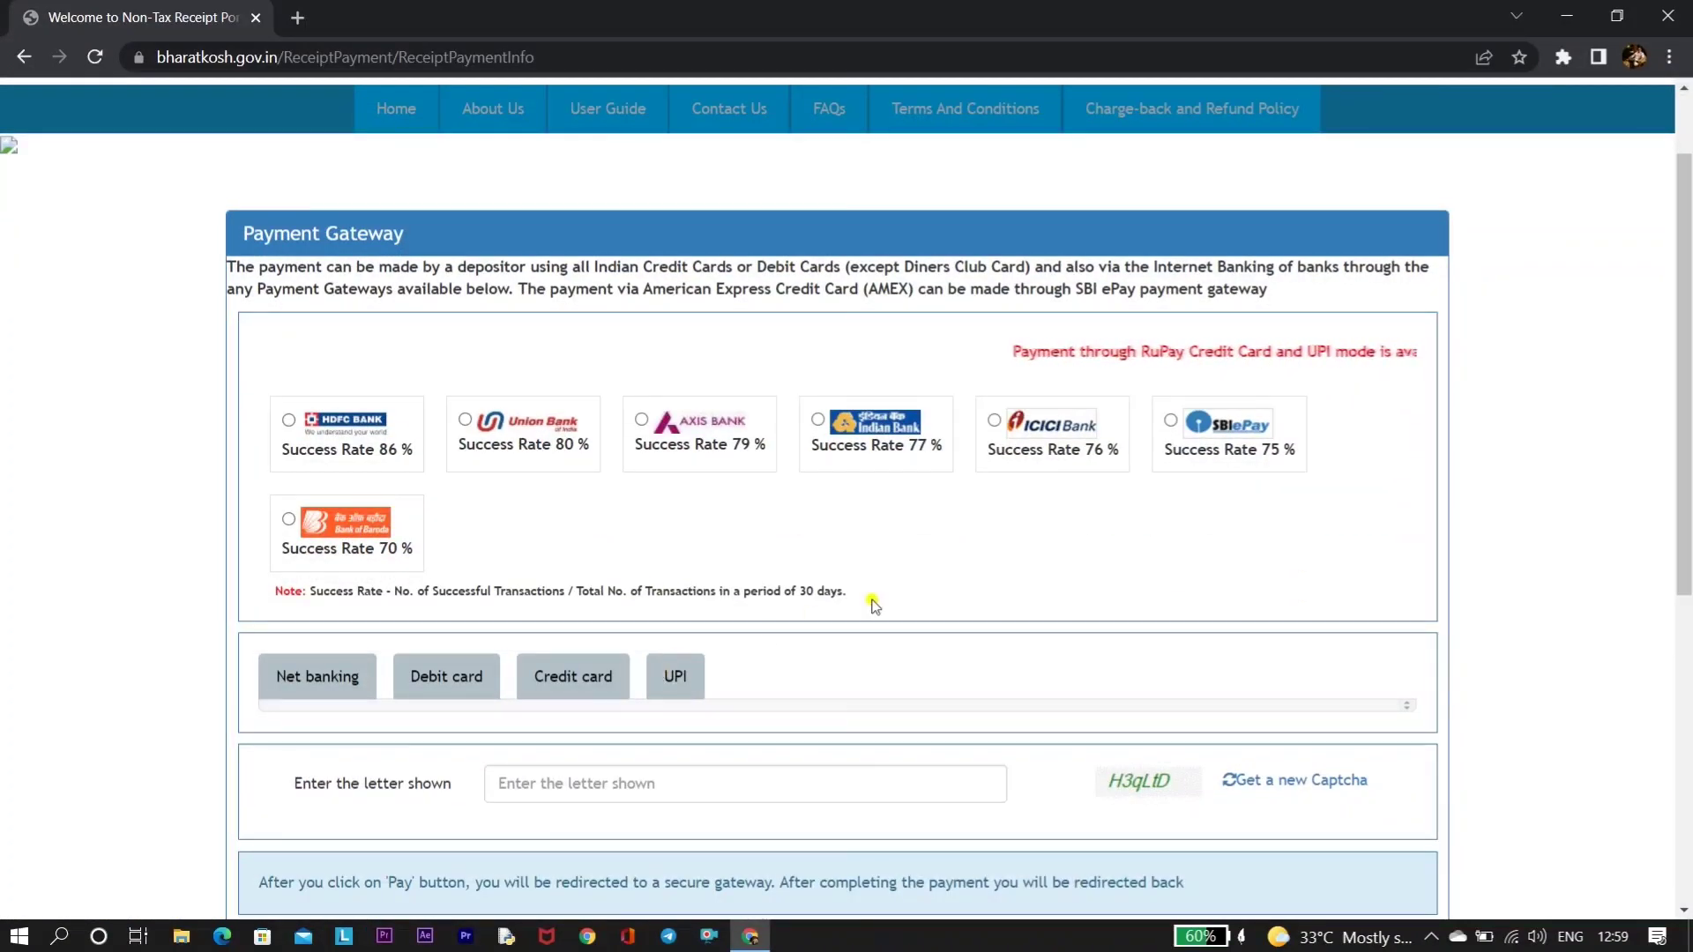
pyautogui.click(350, 459)
# Set the payment method to a RuPay debit card.
pyautogui.scroll(-2, 802, 555)
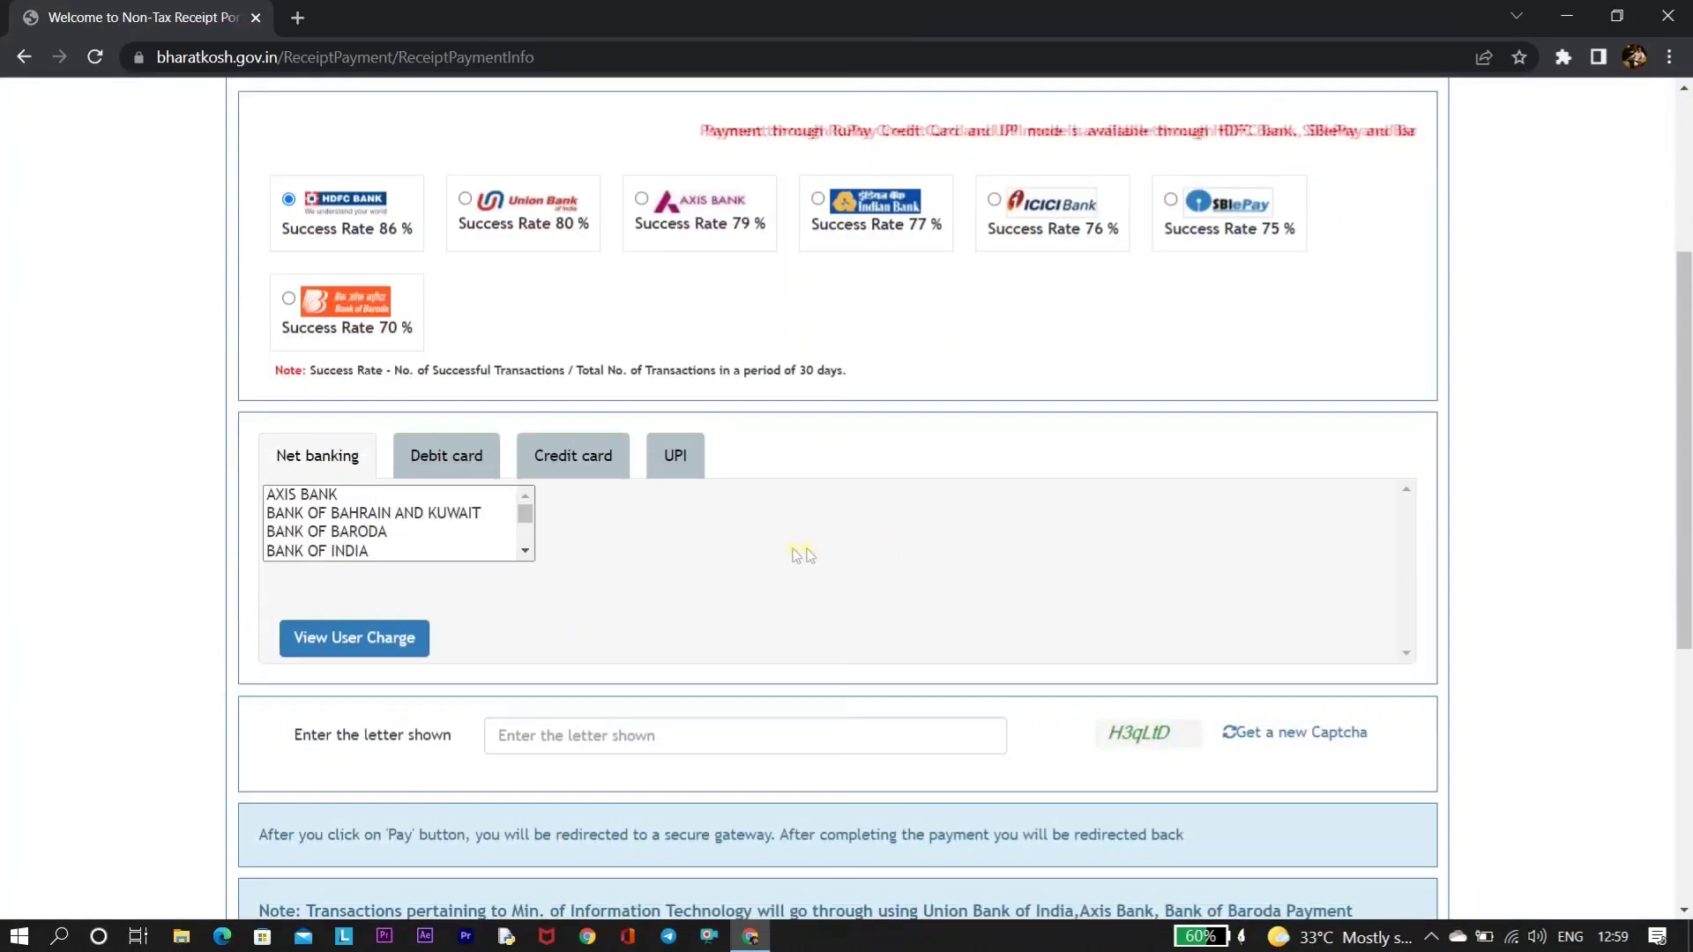
pyautogui.scroll(-4, 402, 520)
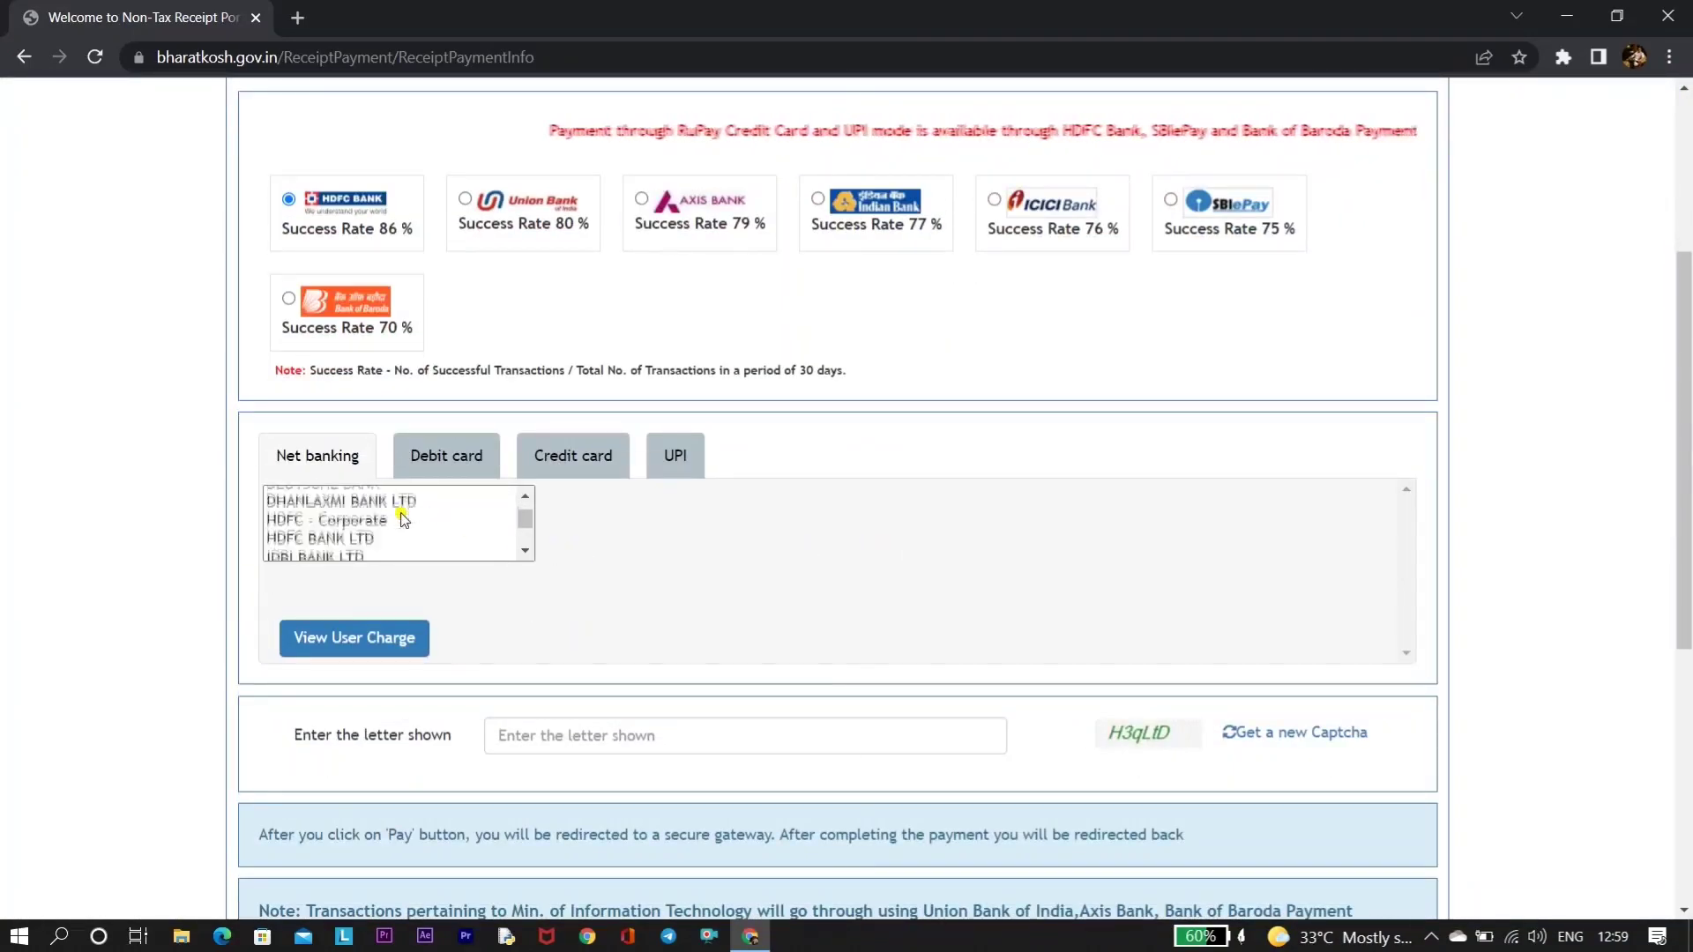
pyautogui.scroll(-6, 401, 519)
pyautogui.scroll(10, 404, 516)
pyautogui.click(446, 458)
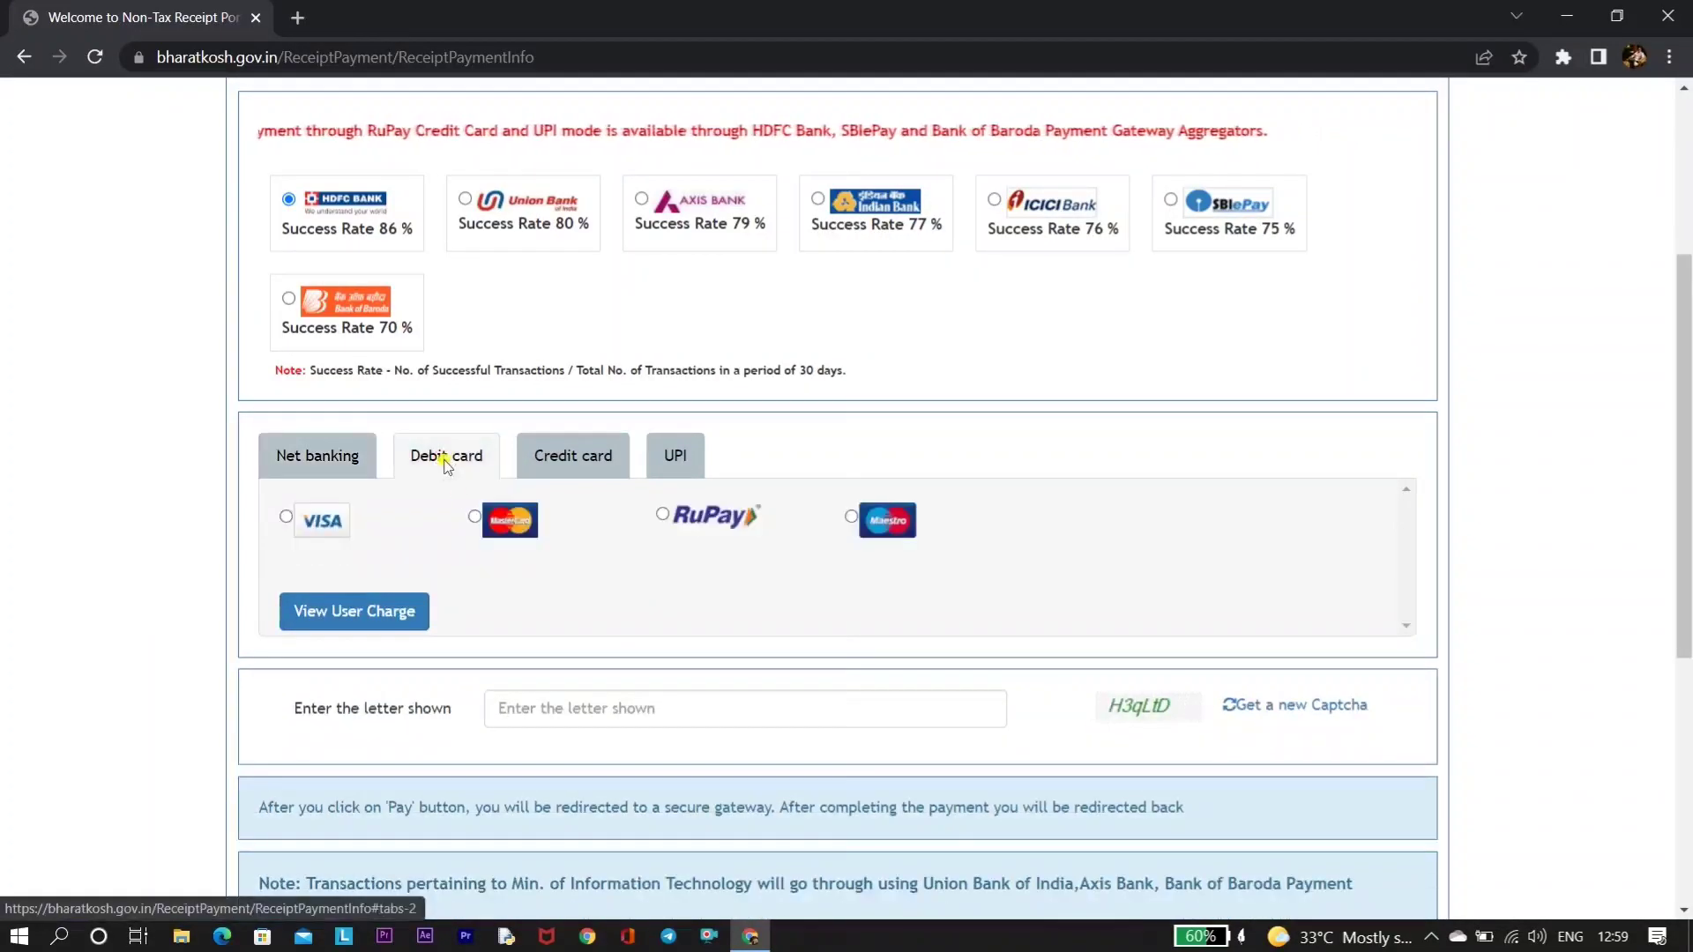
pyautogui.click(662, 516)
pyautogui.scroll(-2, 661, 586)
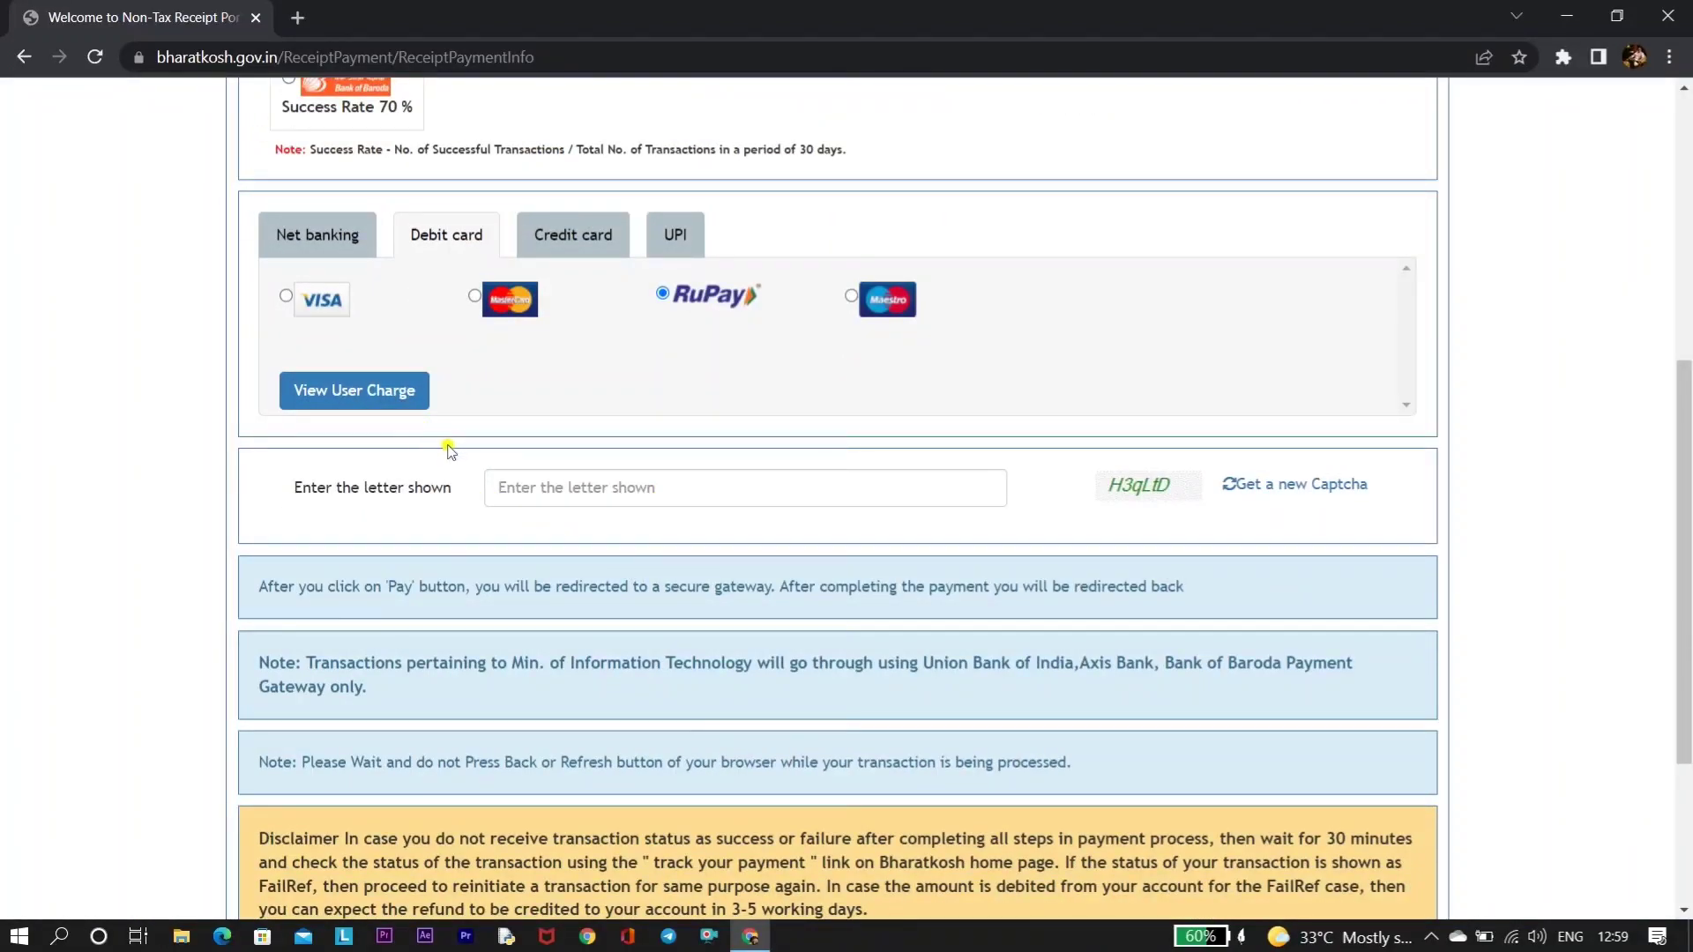
# Enter the captcha letters, accept the terms acknowledgement and proceed to pay 100.00.
pyautogui.click(699, 492)
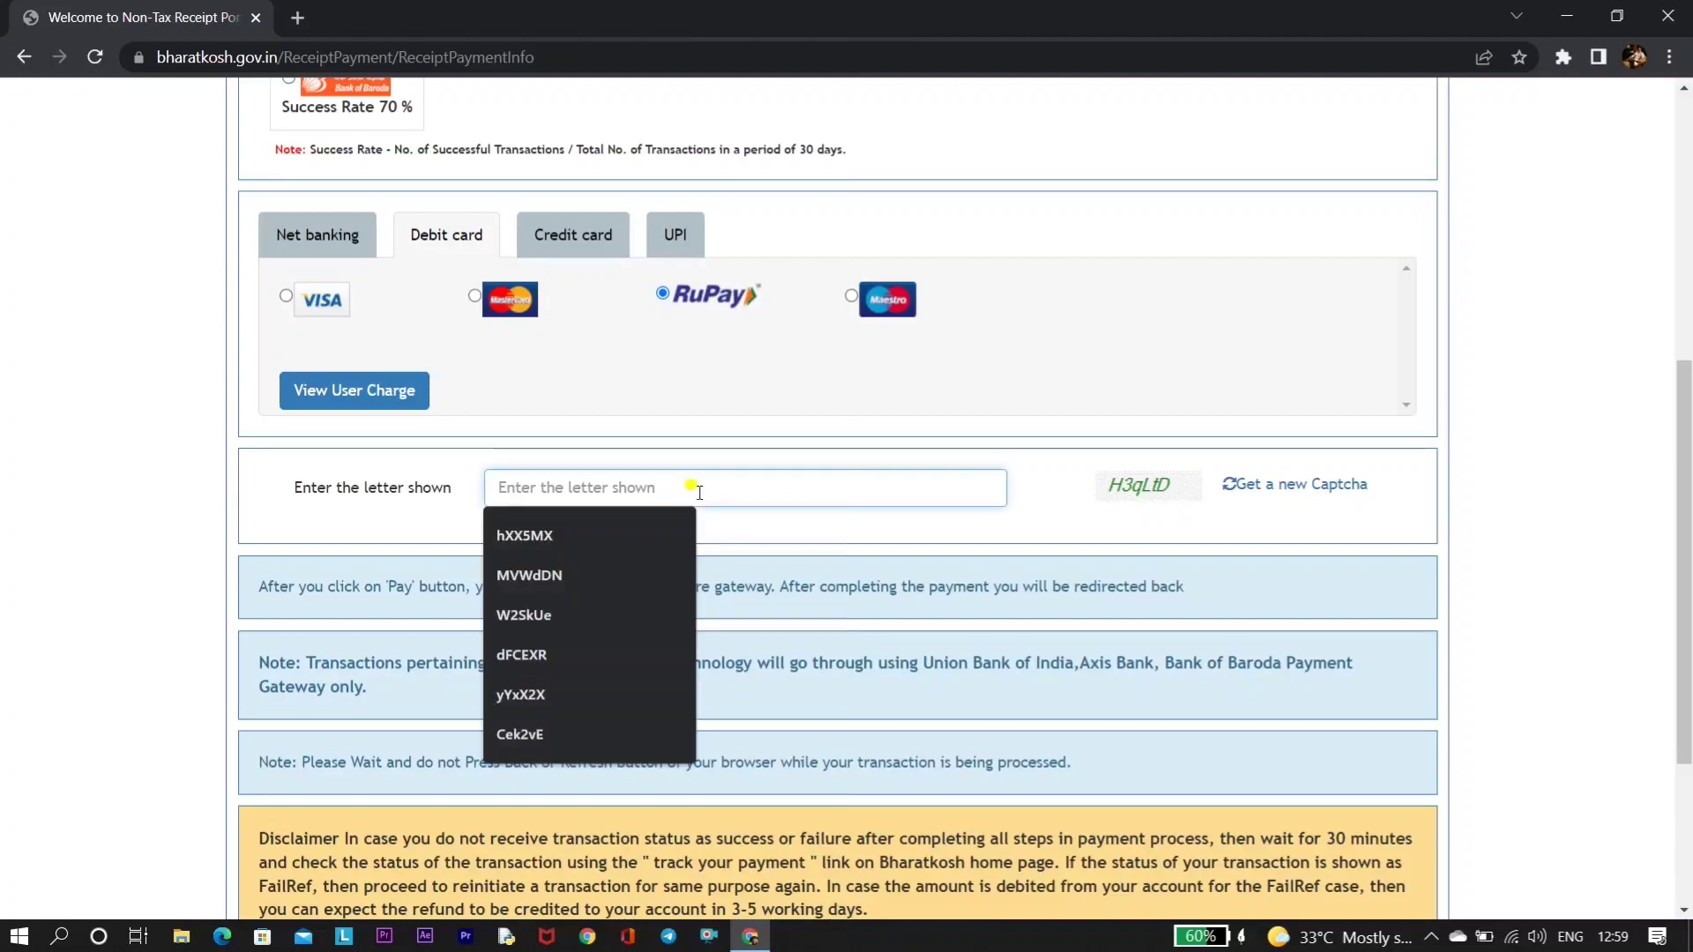
pyautogui.write('H')
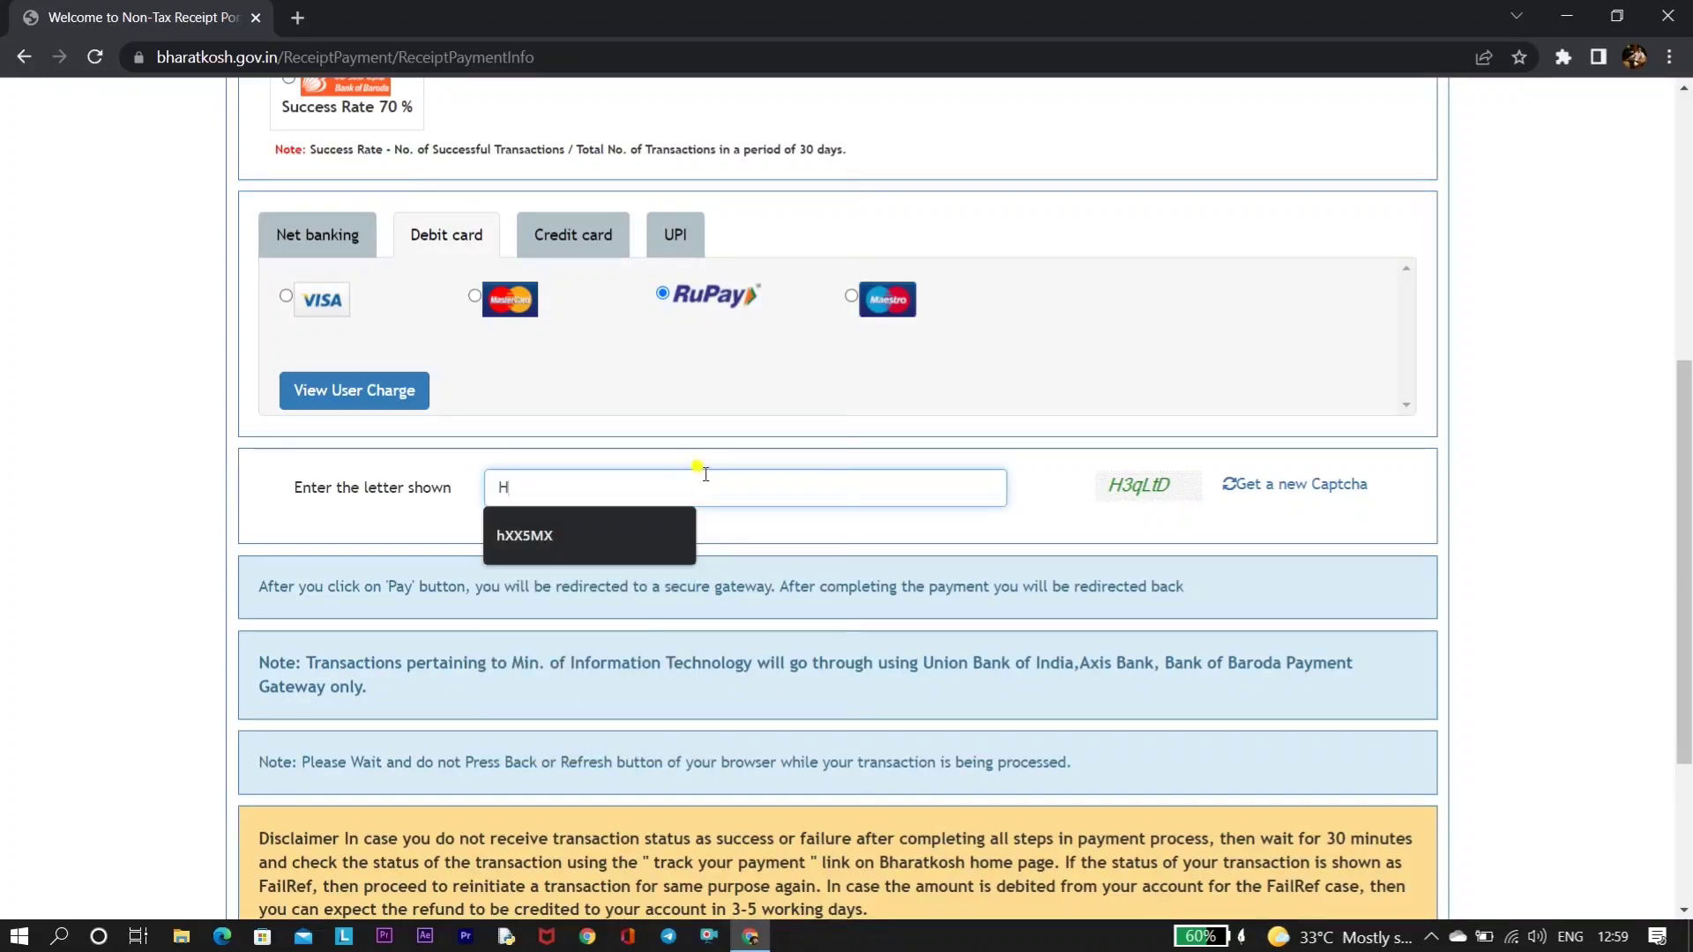
pyautogui.write('3')
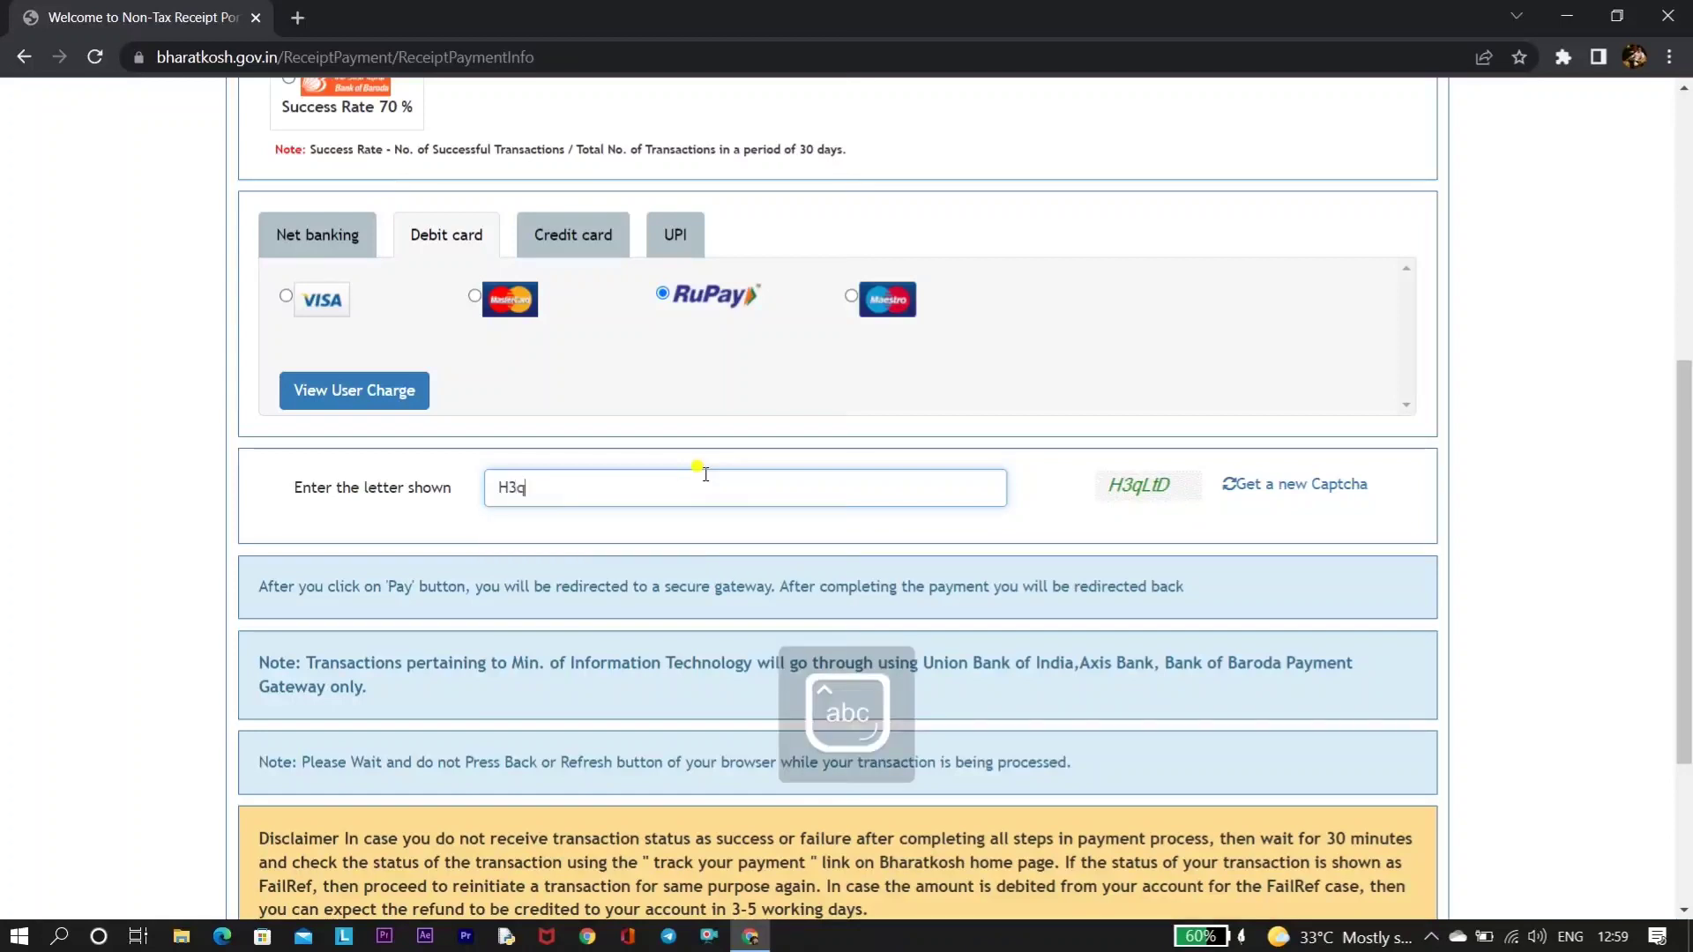
pyautogui.write('qLtD')
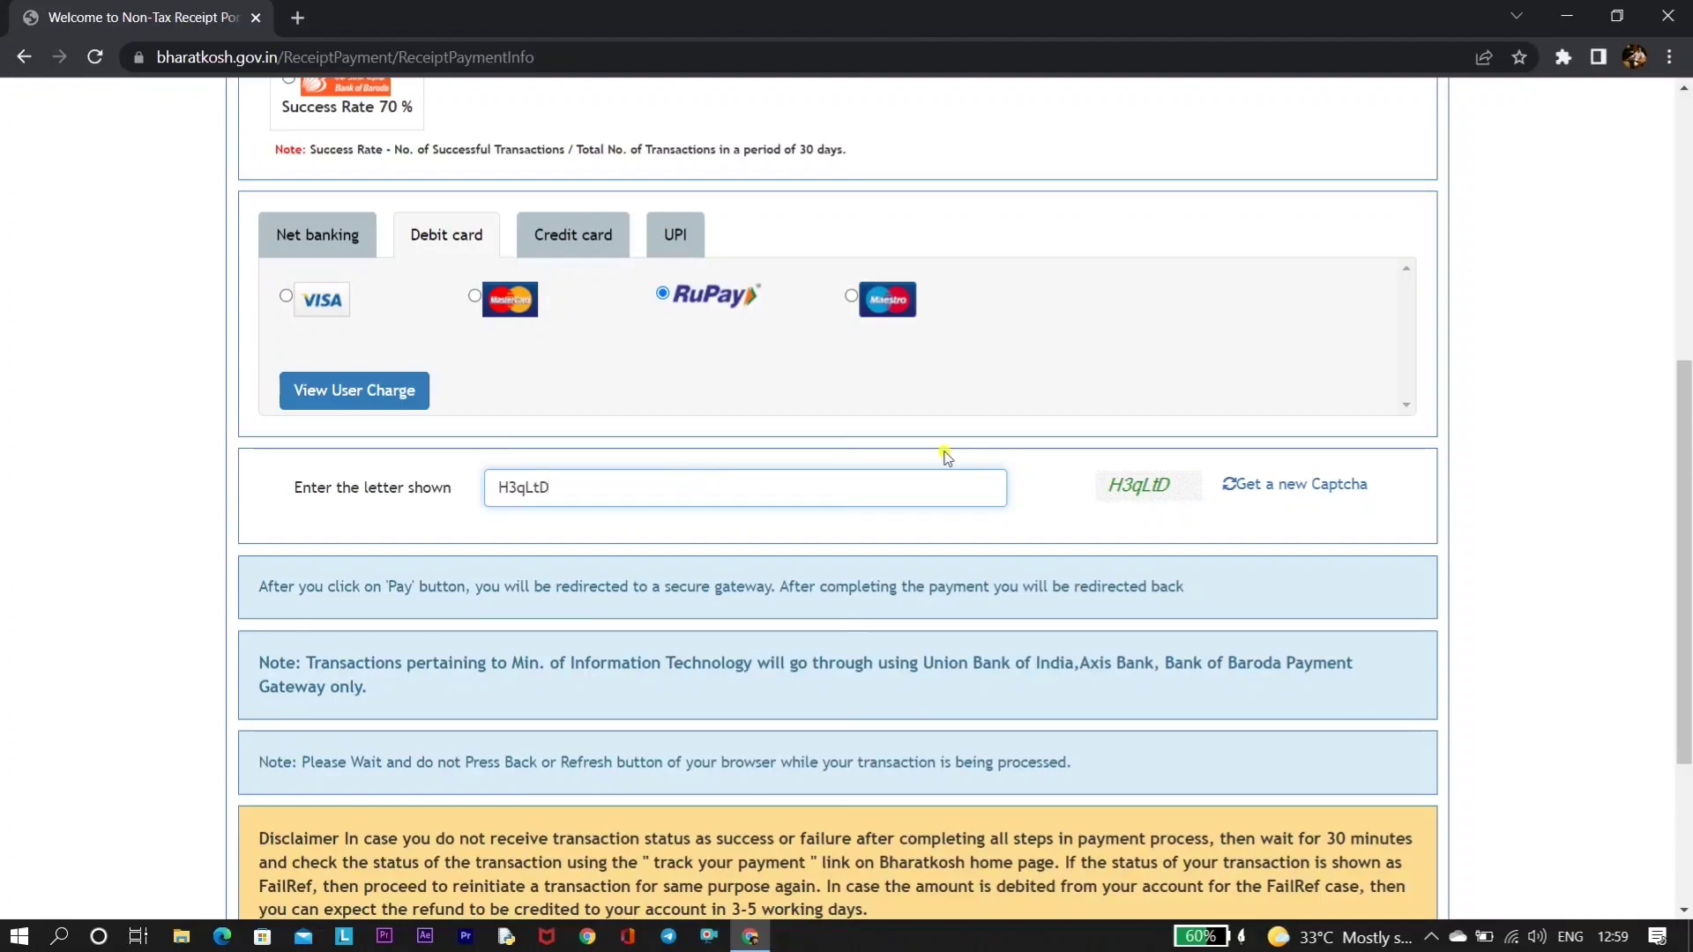
pyautogui.scroll(-3, 1095, 517)
pyautogui.click(264, 700)
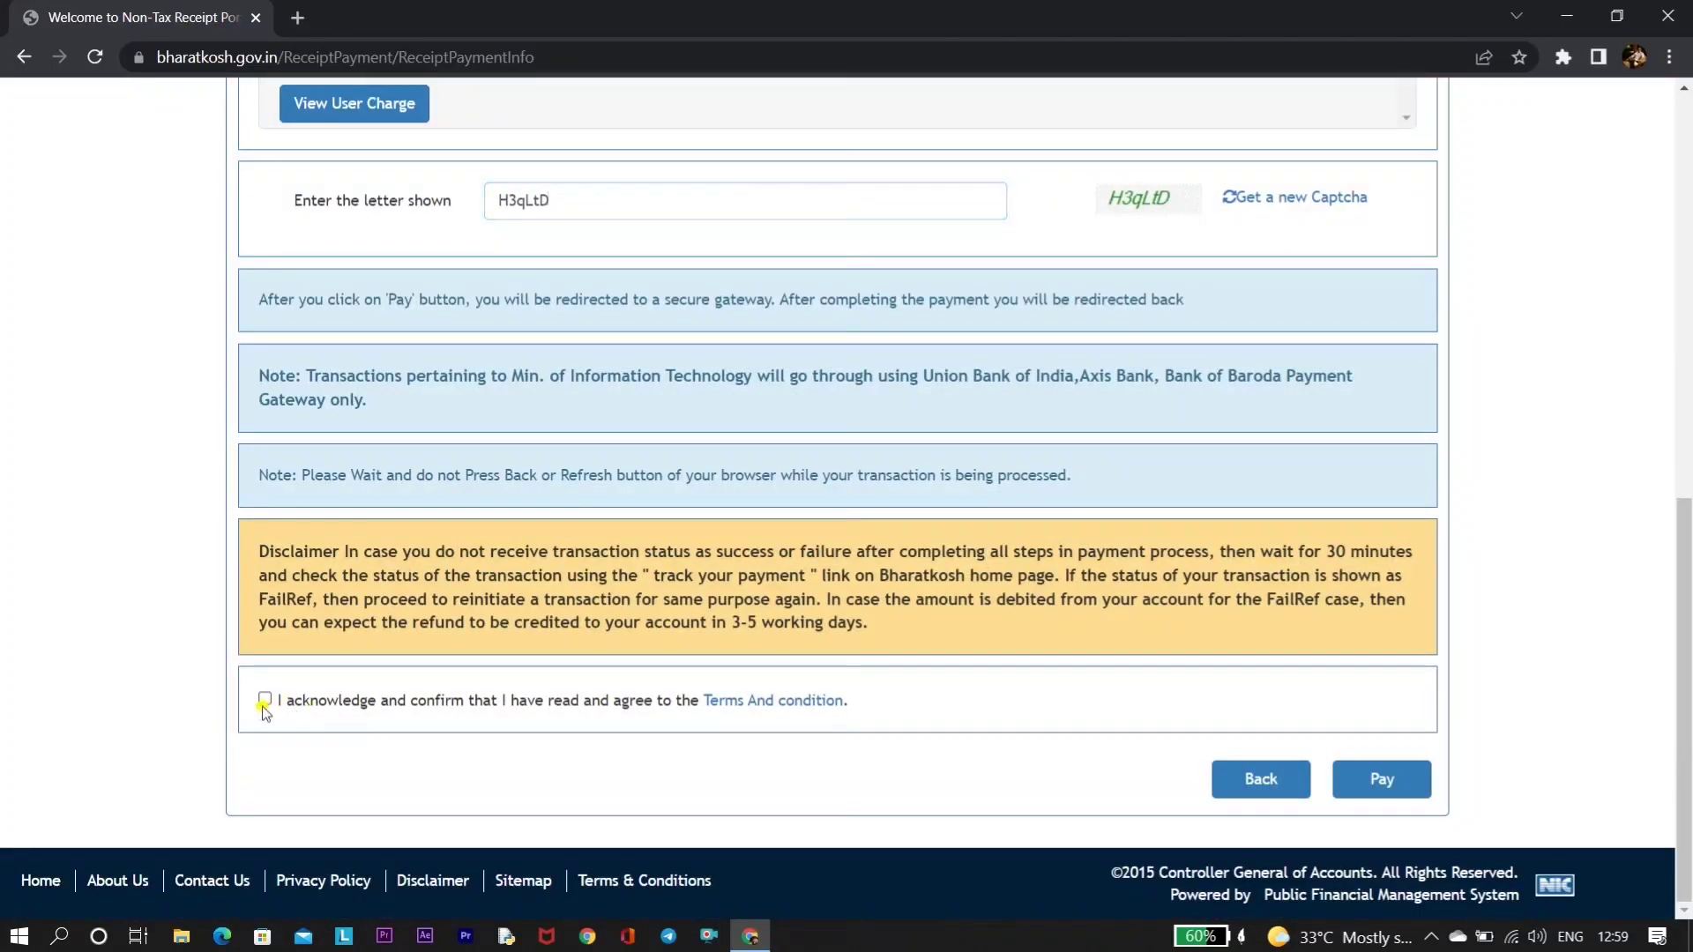
pyautogui.click(1381, 778)
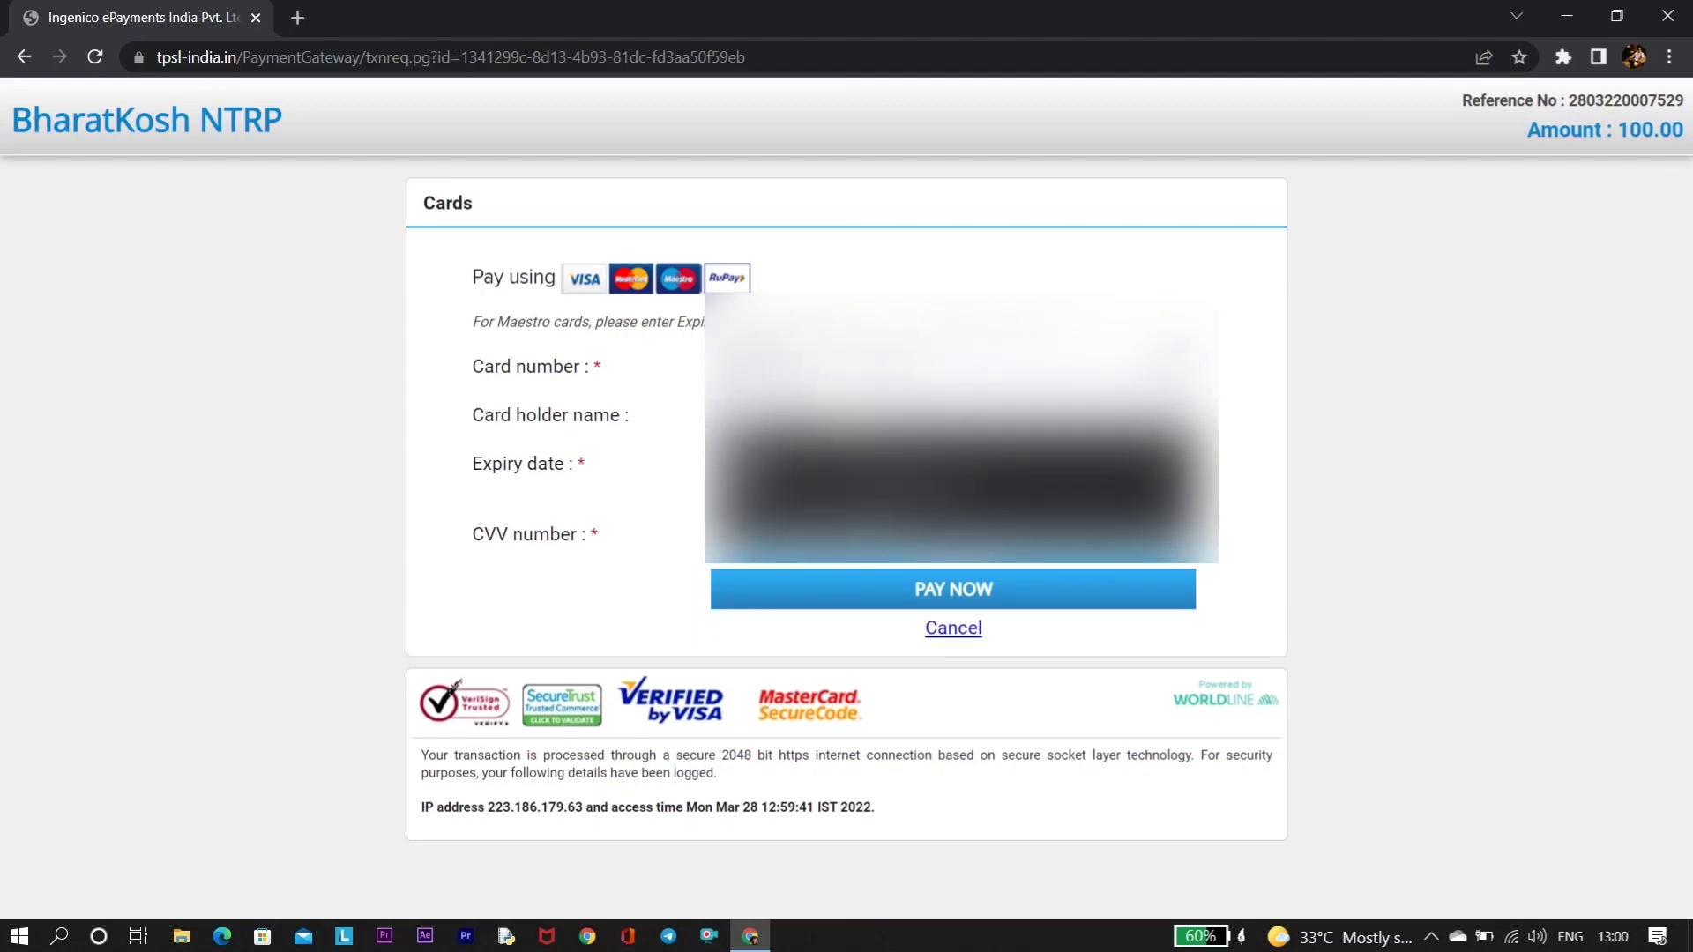
# Pick the card's expiry month and submit the card details for payment.
pyautogui.click(740, 467)
pyautogui.click(749, 520)
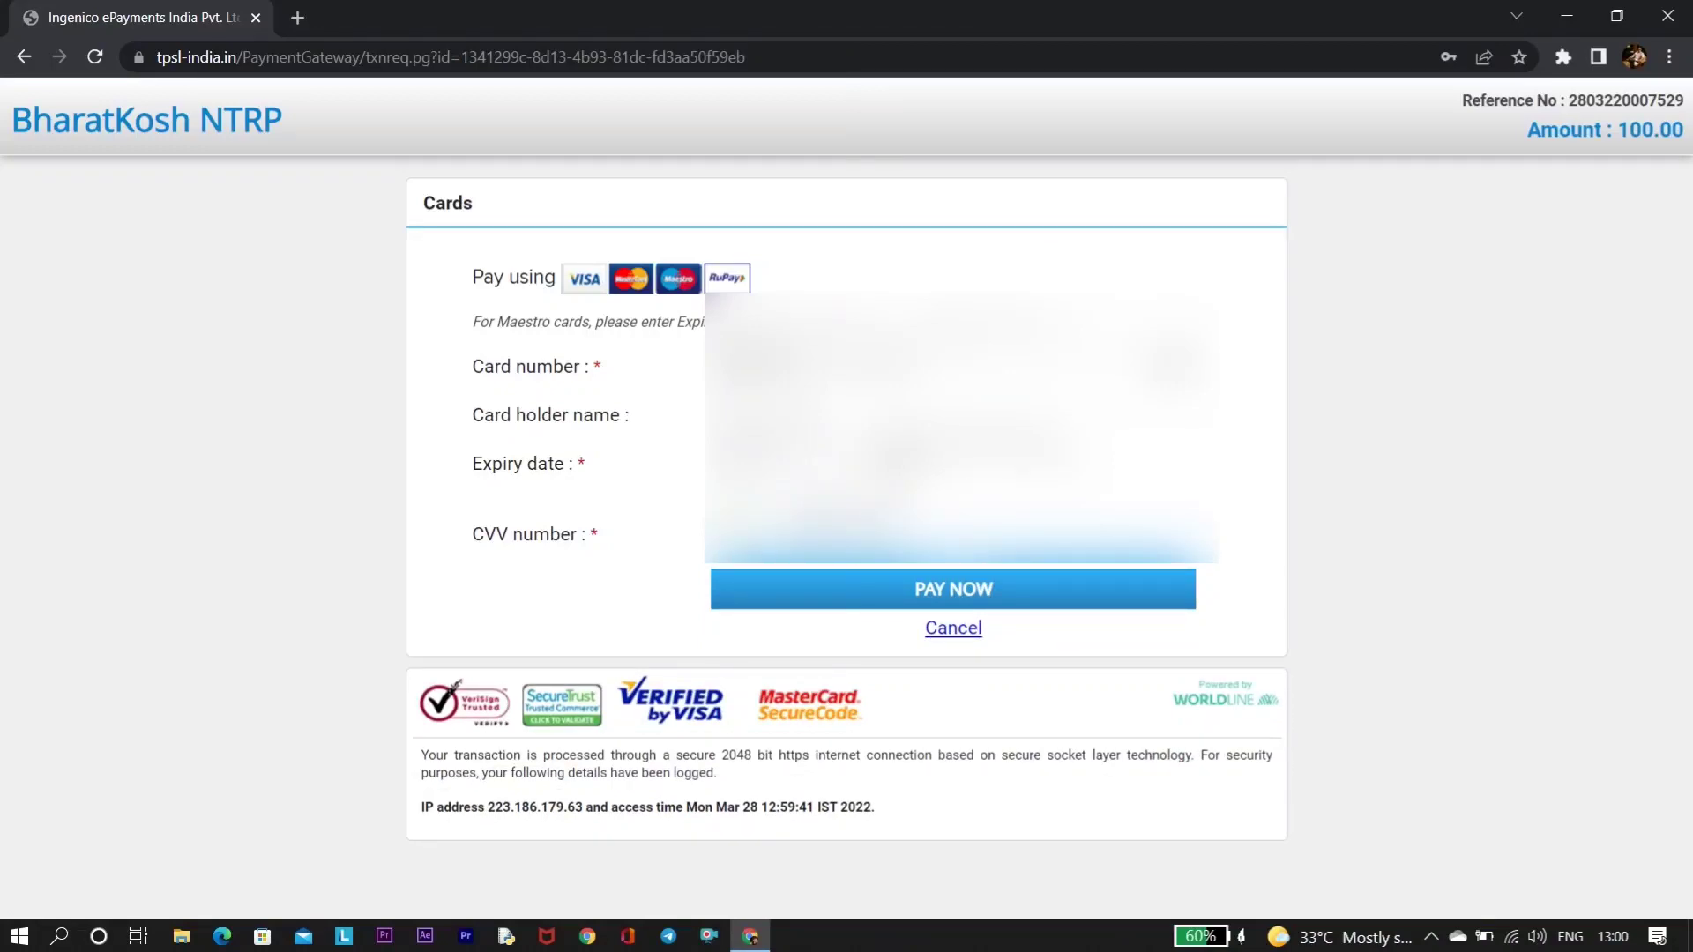
pyautogui.click(901, 599)
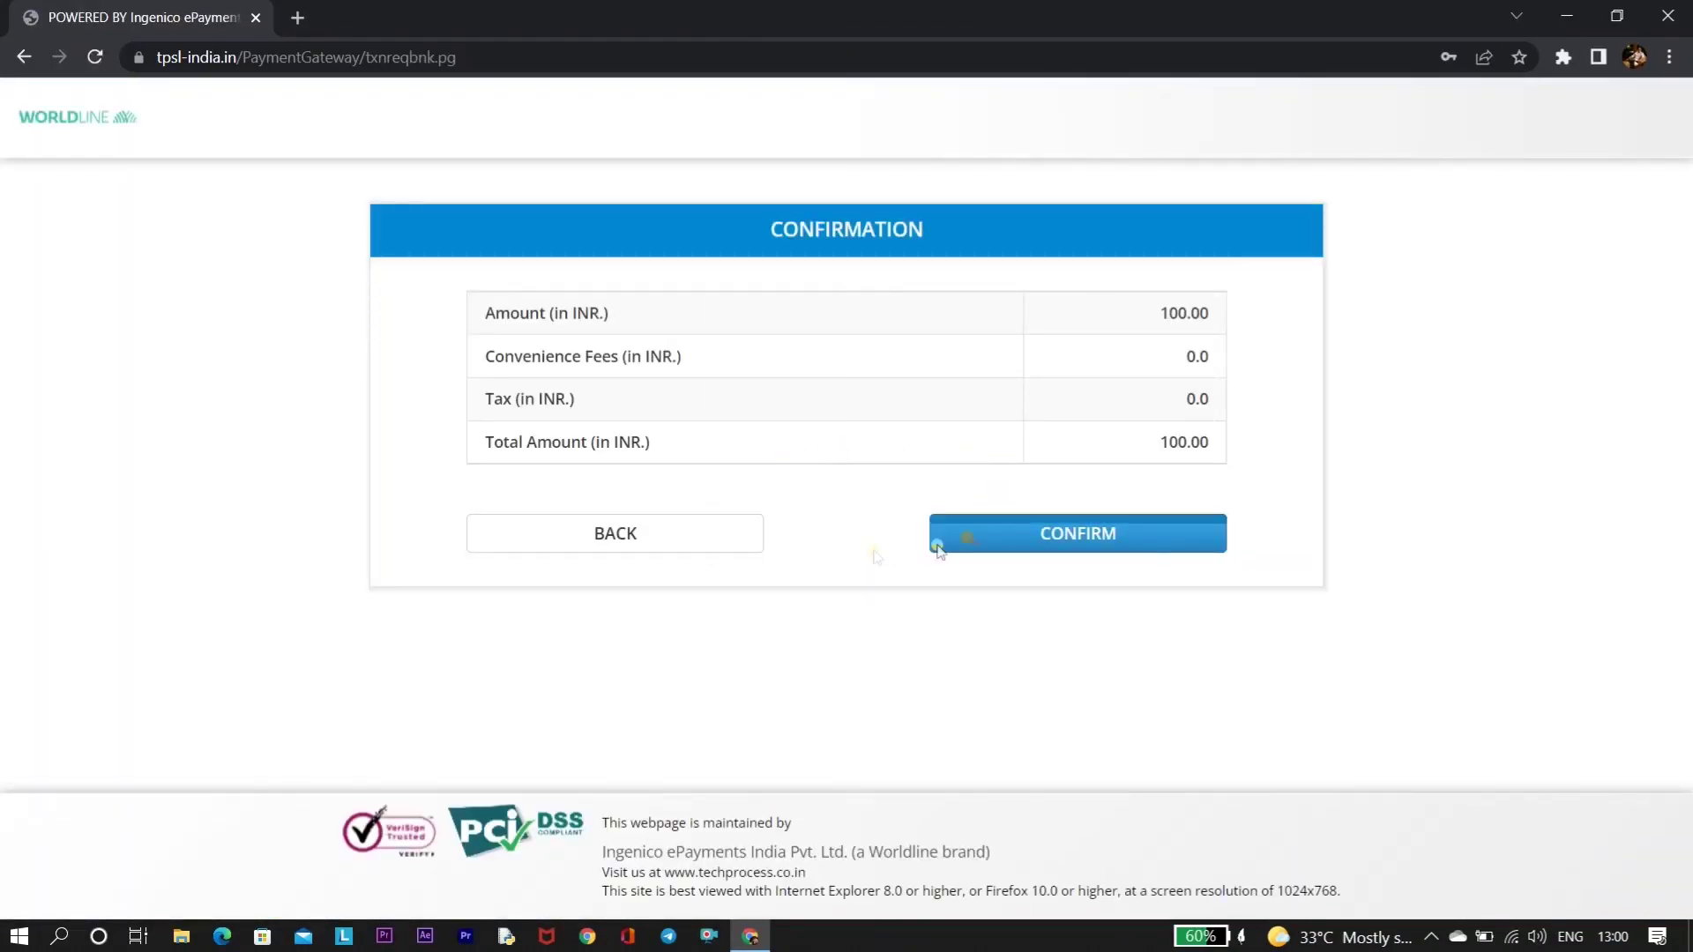
# Confirm the 100.00 INR payment with the one-time password and dismiss the save-password prompt.
pyautogui.click(1005, 531)
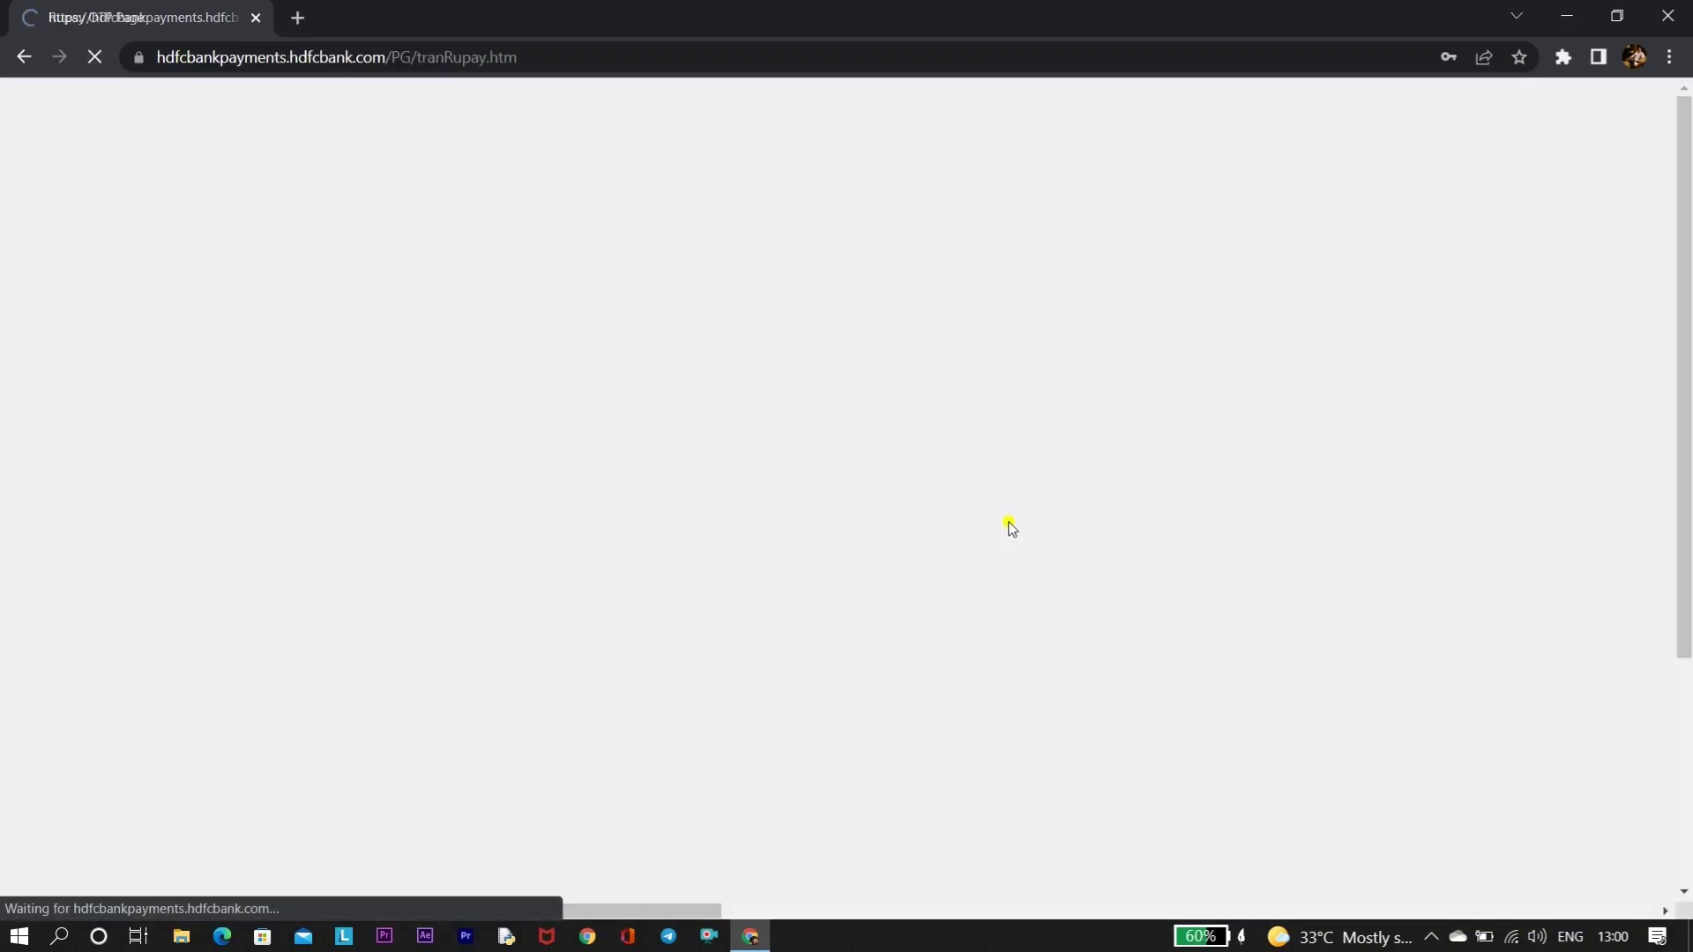
pyautogui.write('******')
pyautogui.click(860, 564)
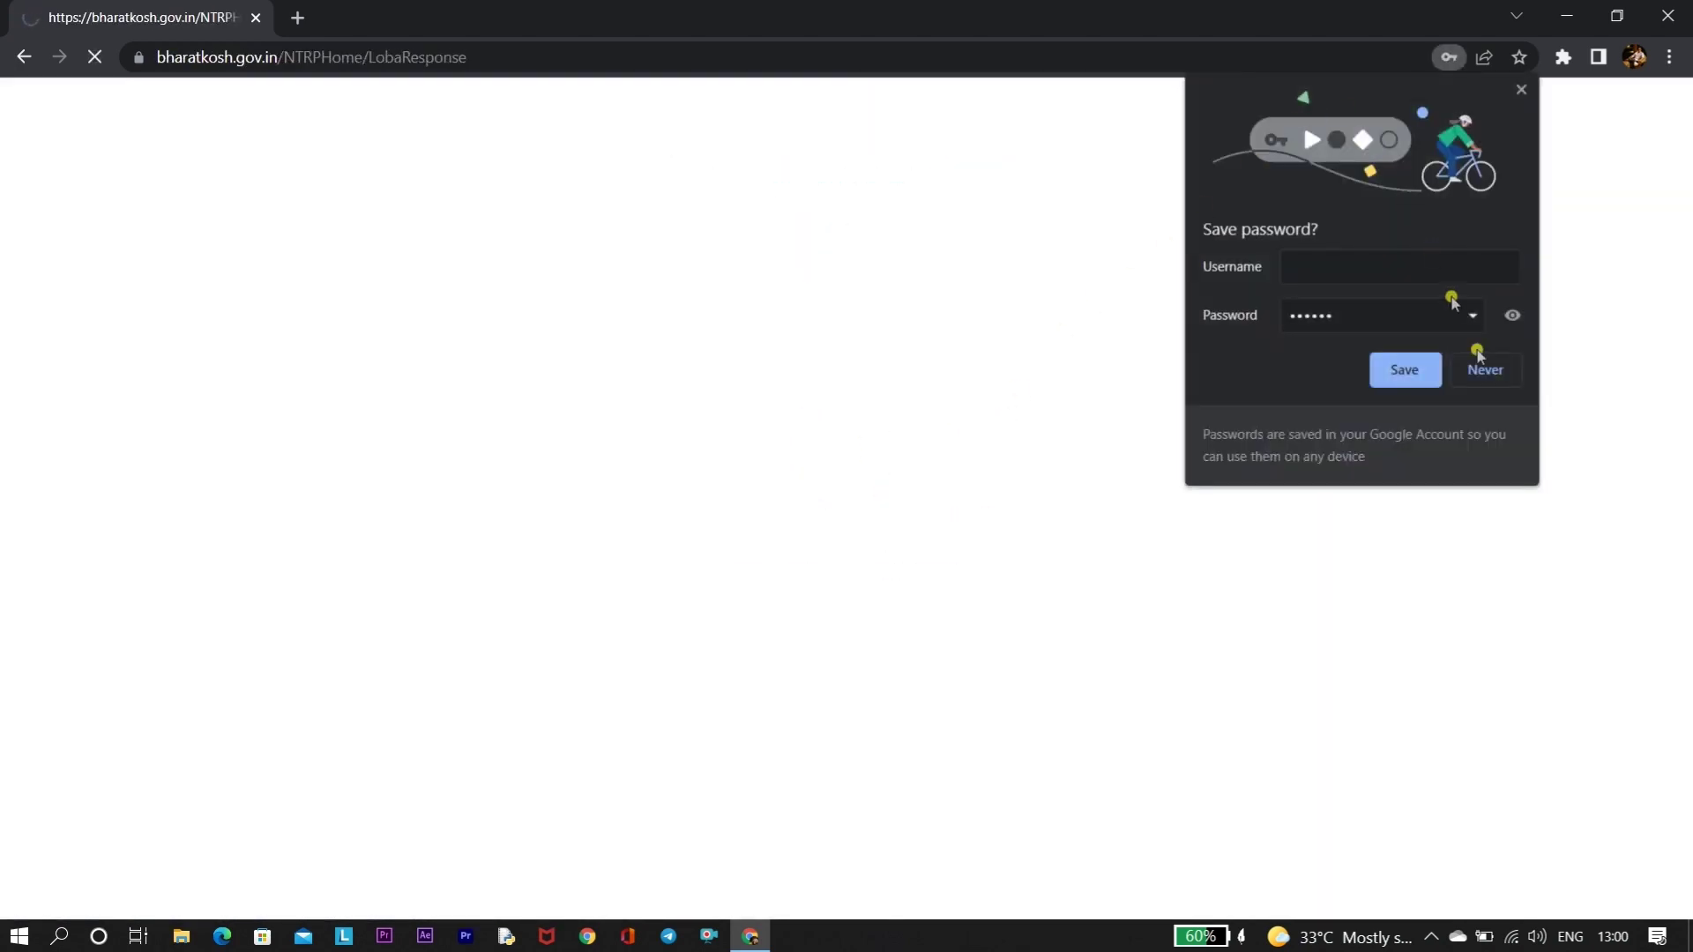
pyautogui.click(1521, 89)
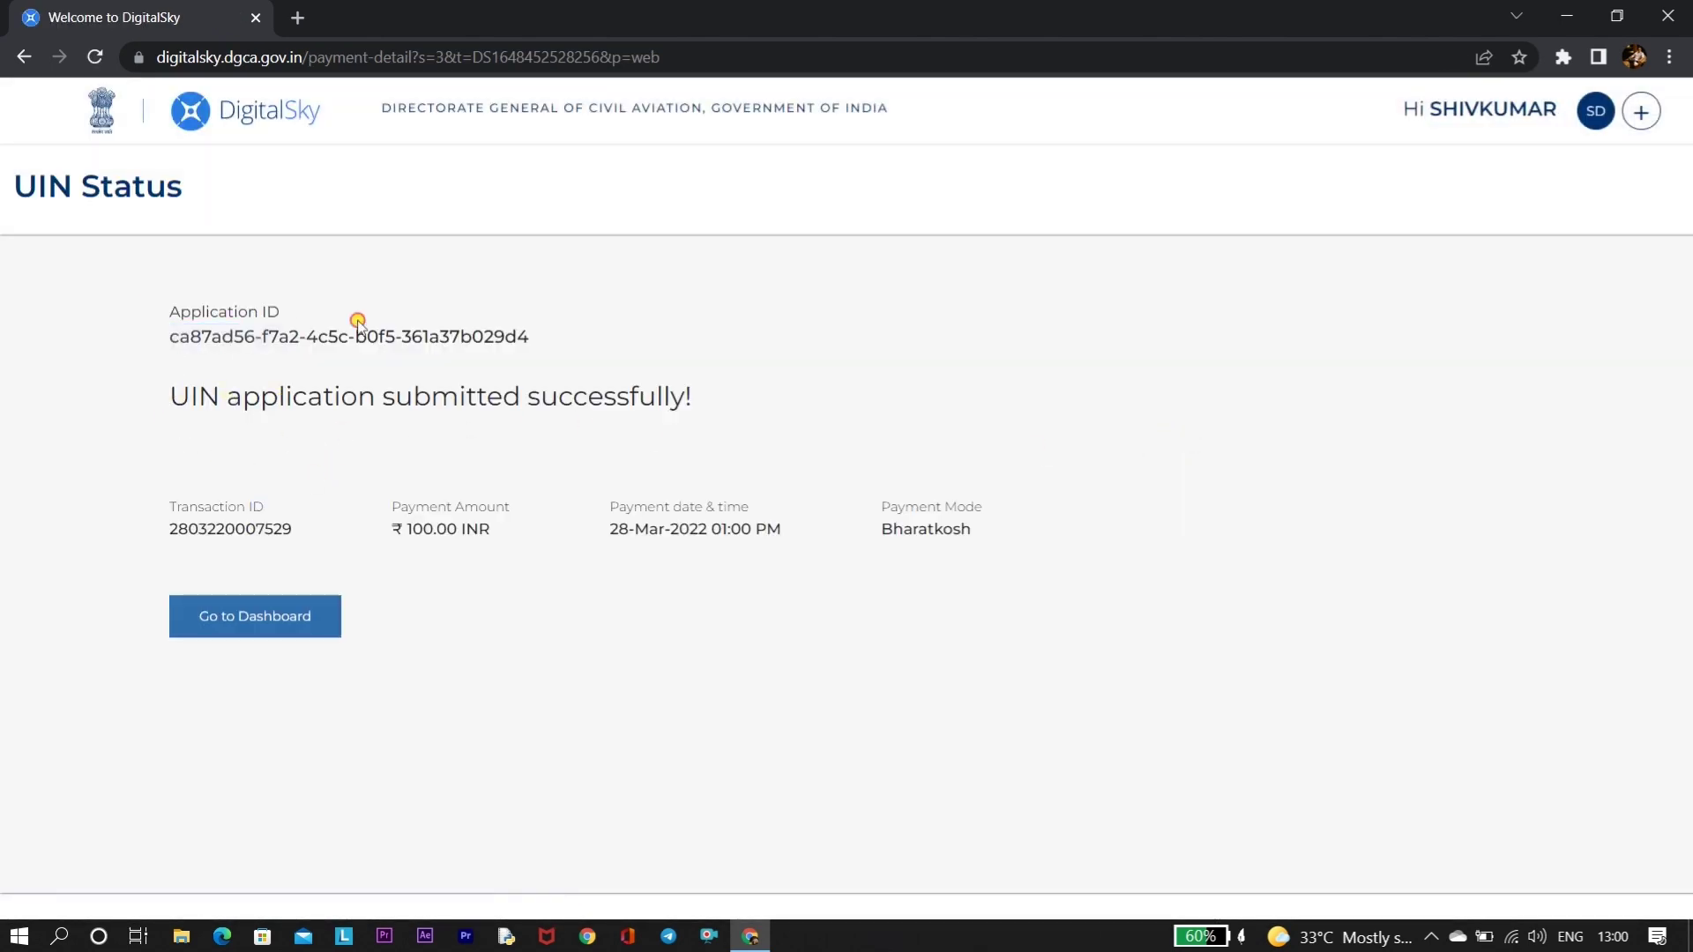
# Highlight the application ID, transaction ID and amount, then return to the dashboard.
pyautogui.tripleClick(533, 335)
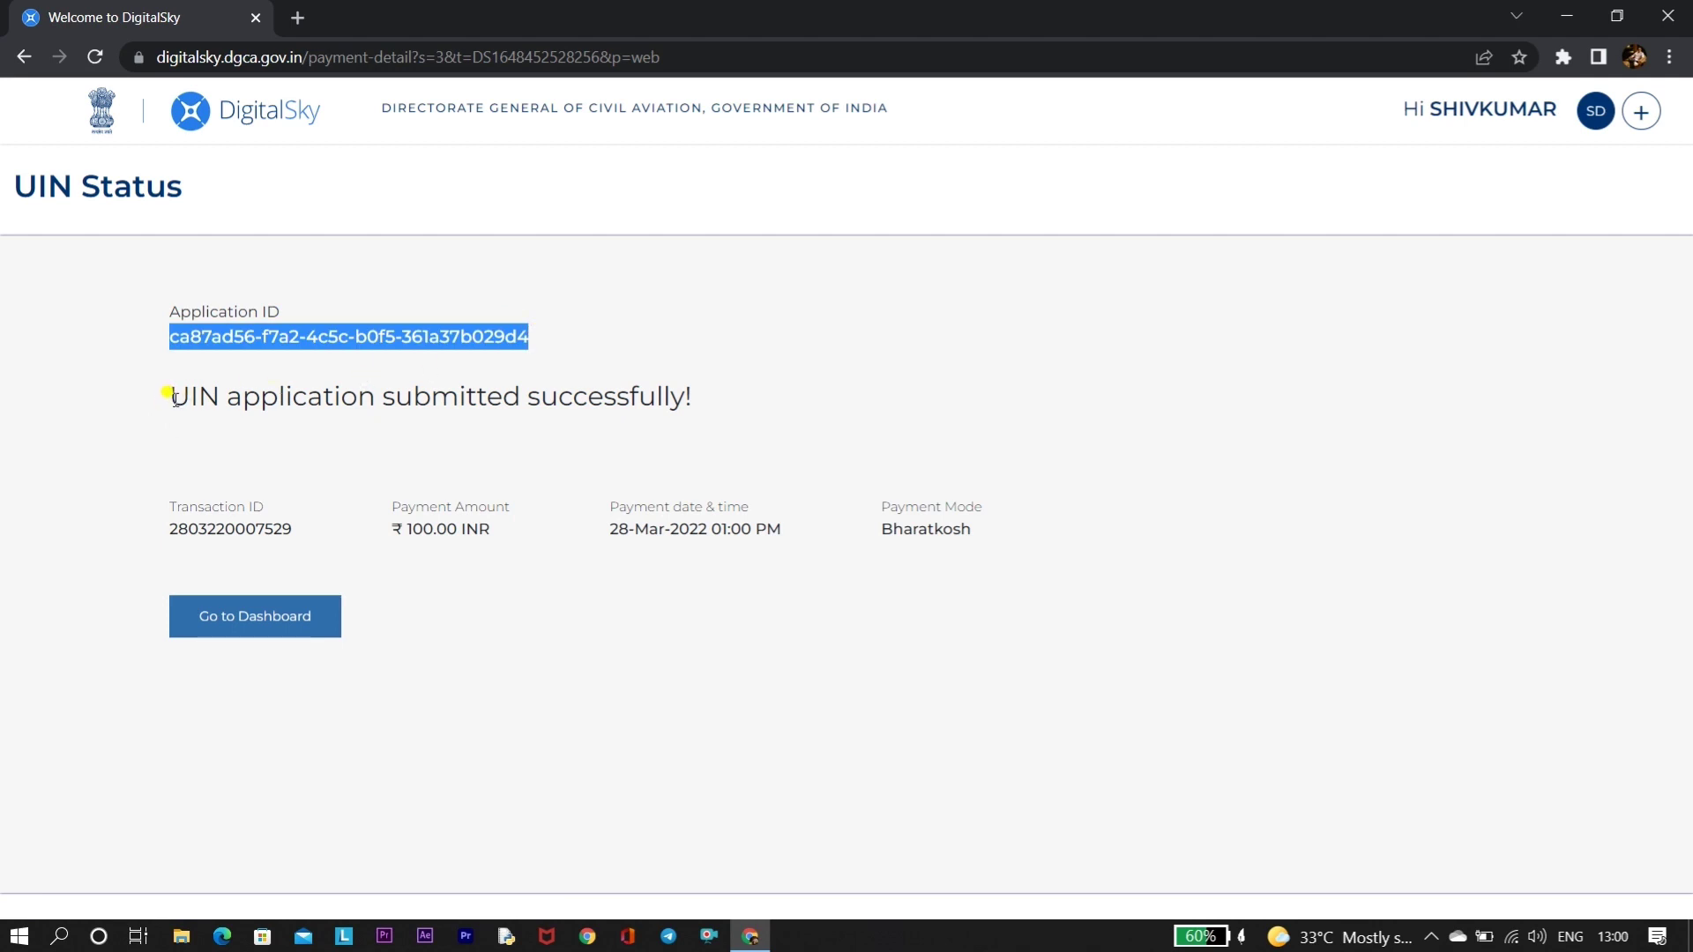
pyautogui.moveTo(170, 402); pyautogui.dragTo(695, 397)
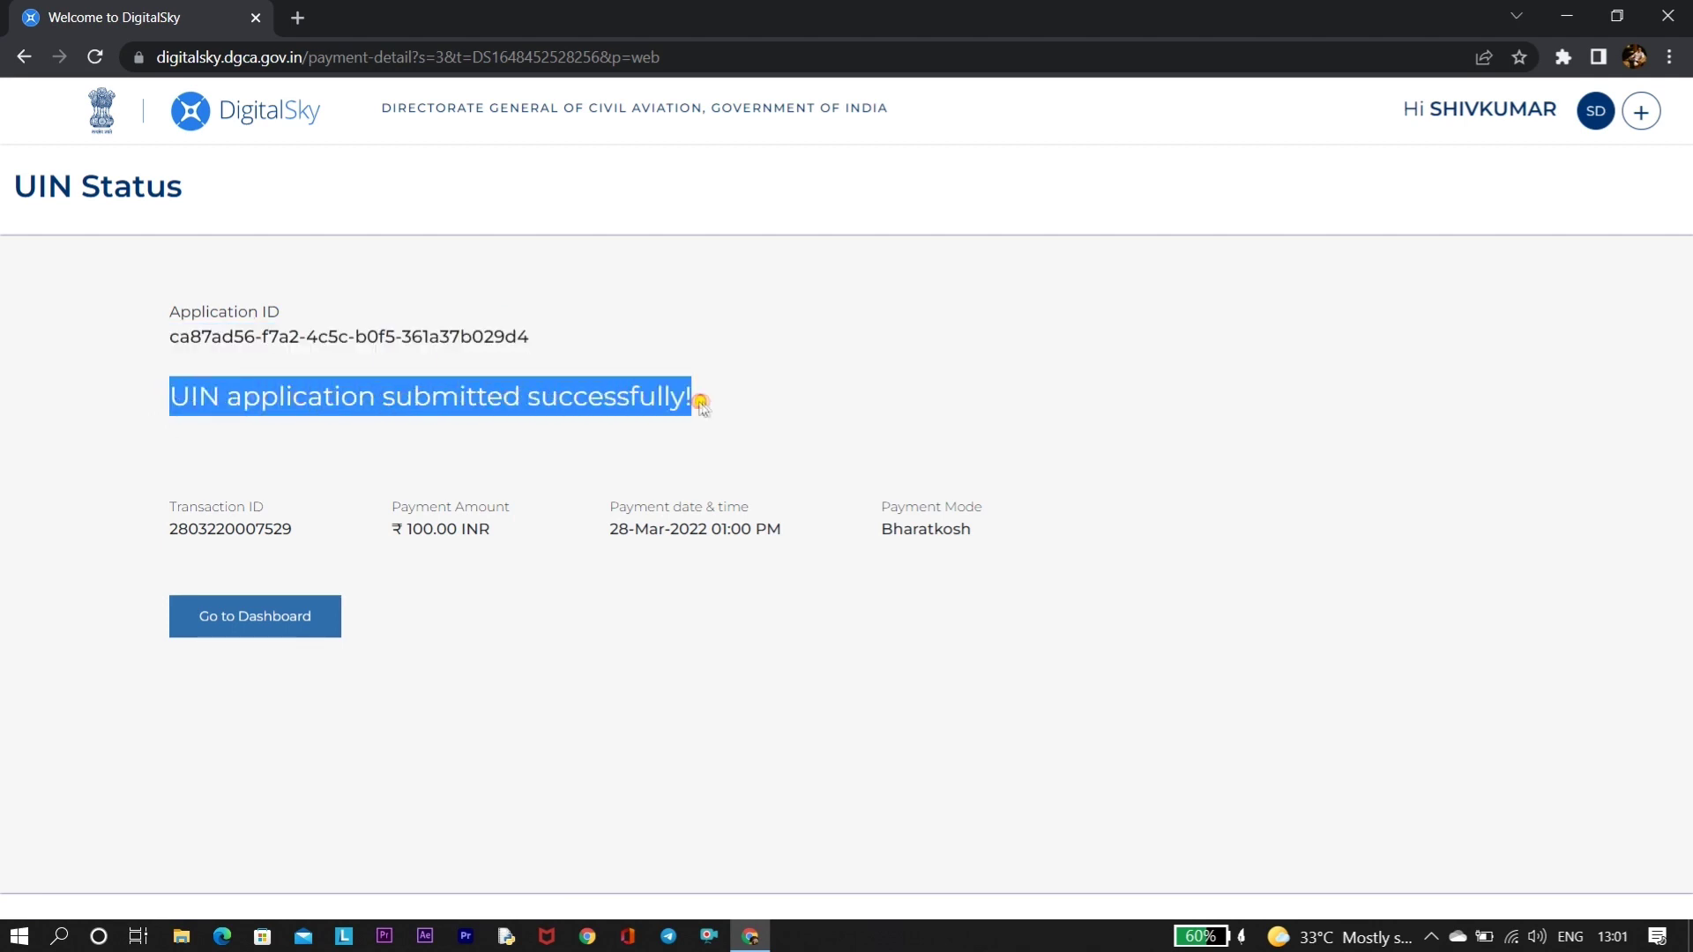
pyautogui.click(547, 578)
pyautogui.moveTo(300, 538); pyautogui.dragTo(167, 527)
pyautogui.moveTo(491, 535); pyautogui.dragTo(382, 529)
pyautogui.click(705, 531)
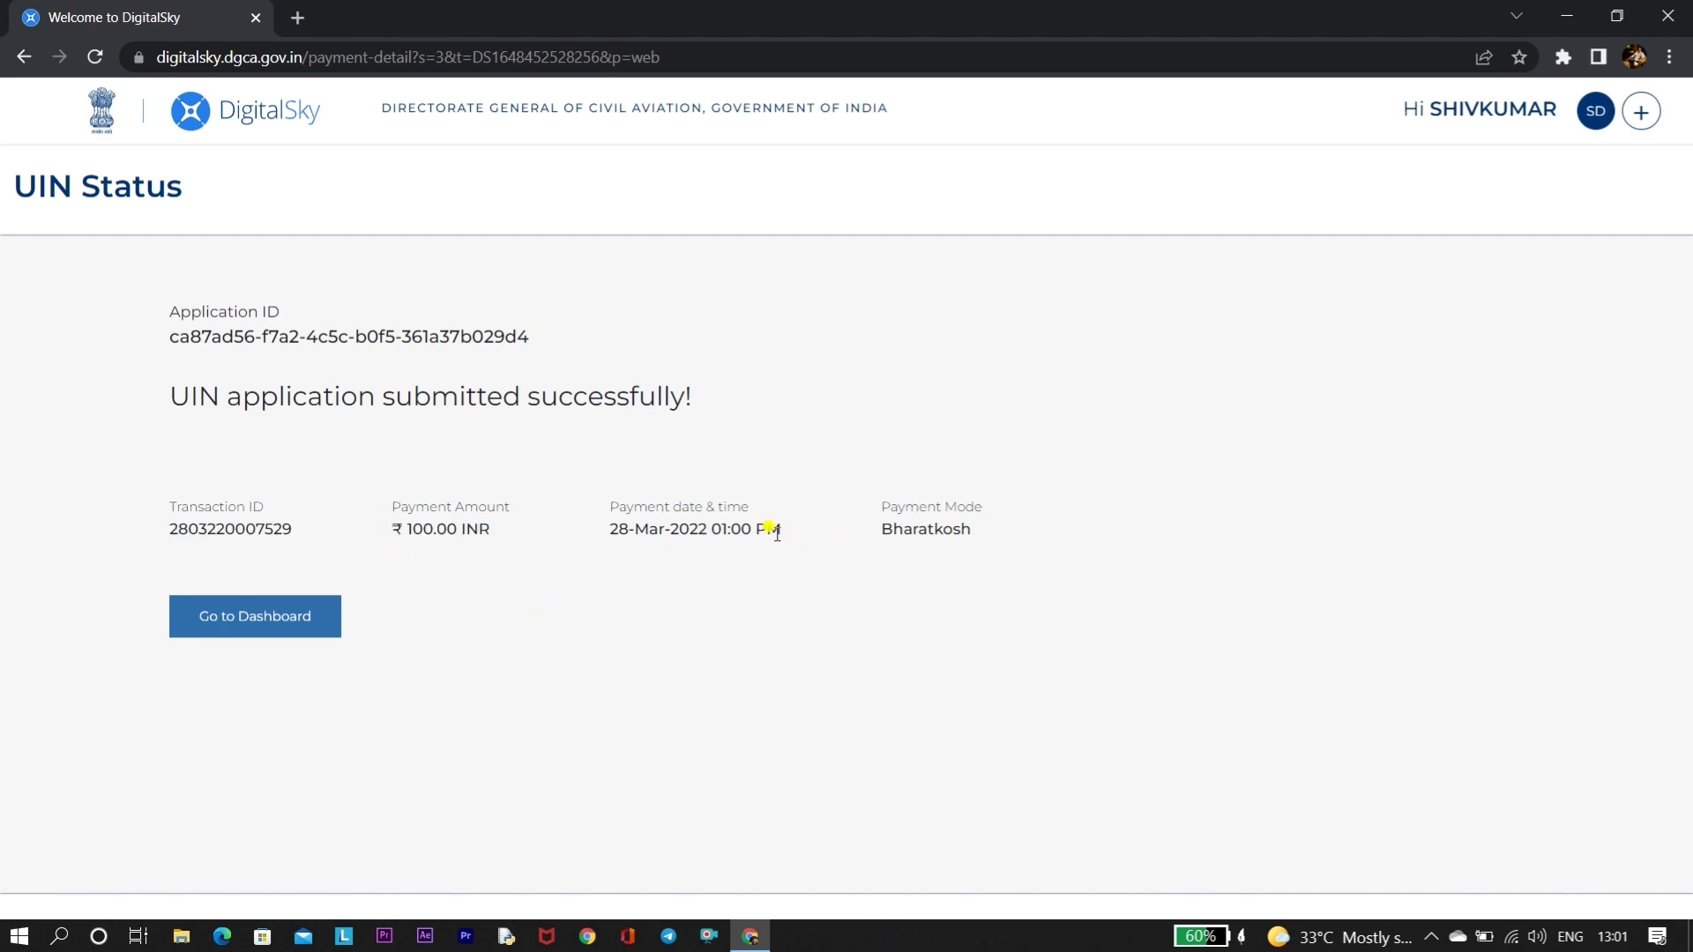
pyautogui.click(277, 623)
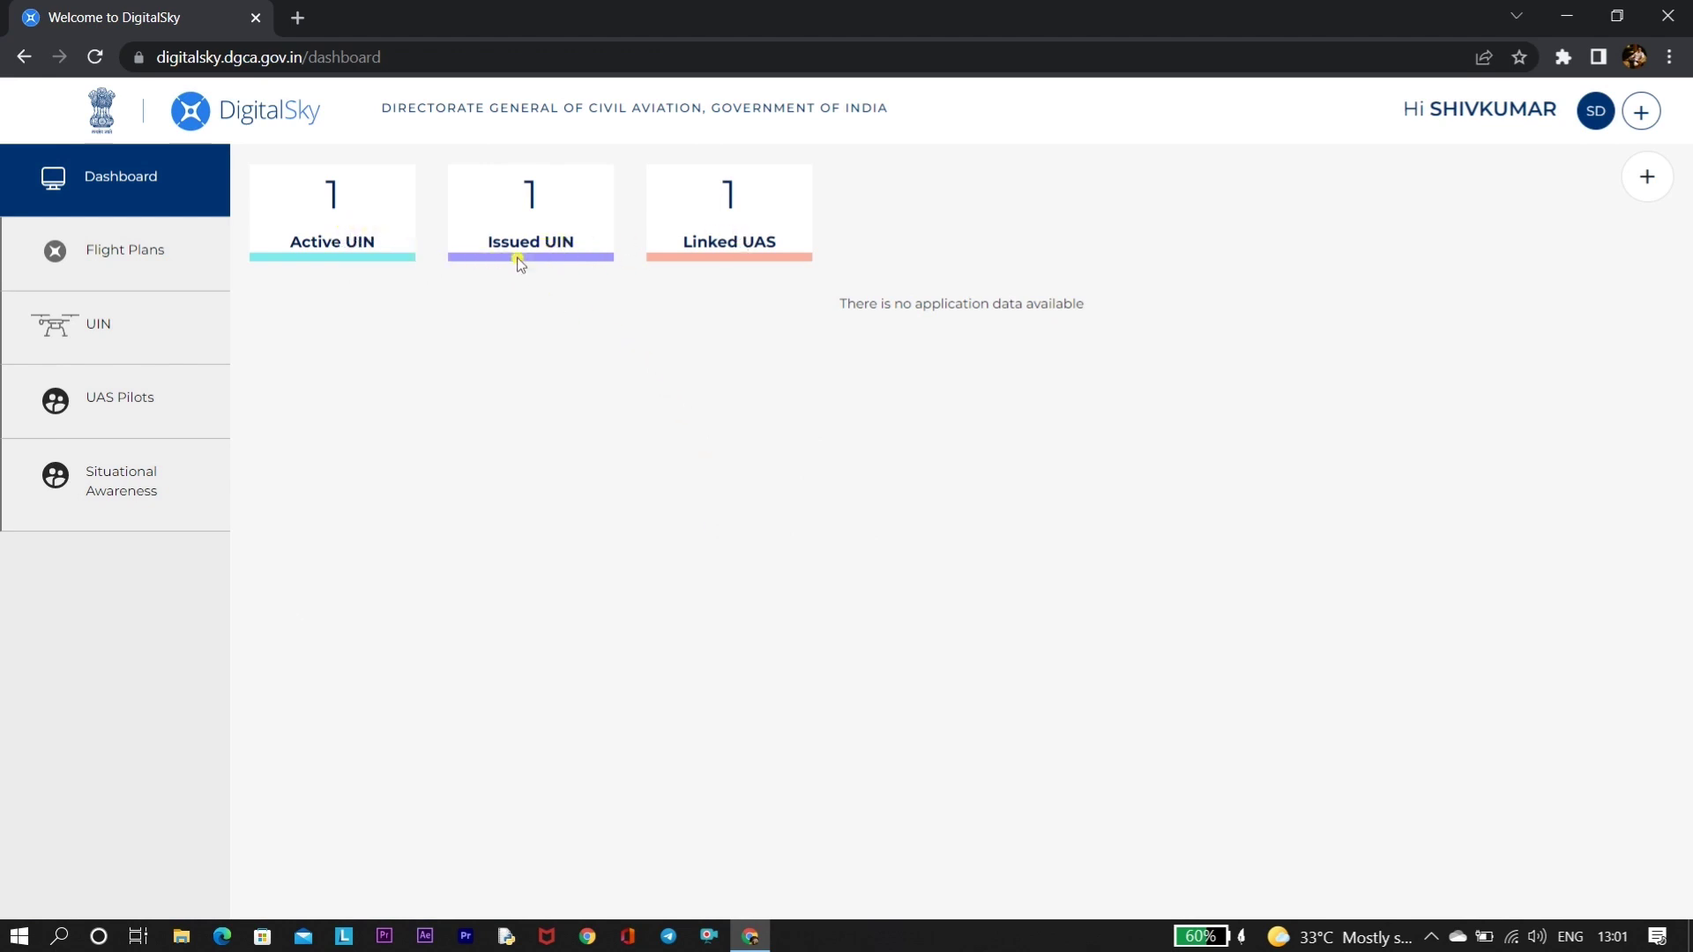
# Step through the UIN tabs to My UINs showing the DJI MINI 2, then revisit via UAS Pilots.
pyautogui.click(103, 332)
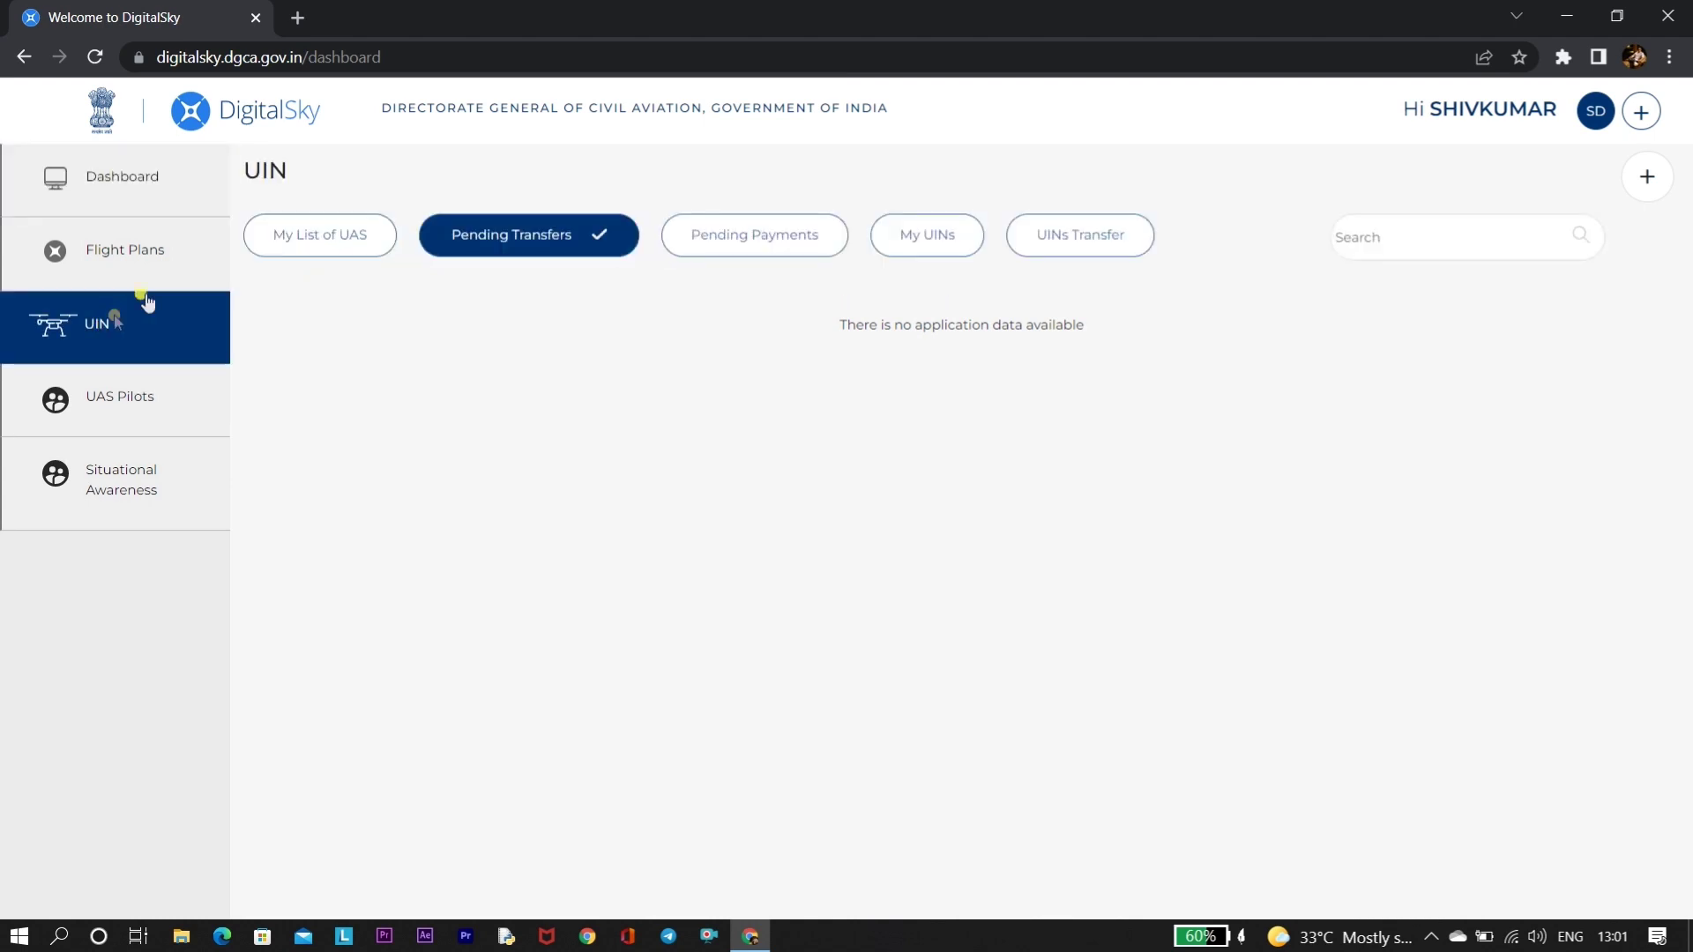
pyautogui.click(293, 232)
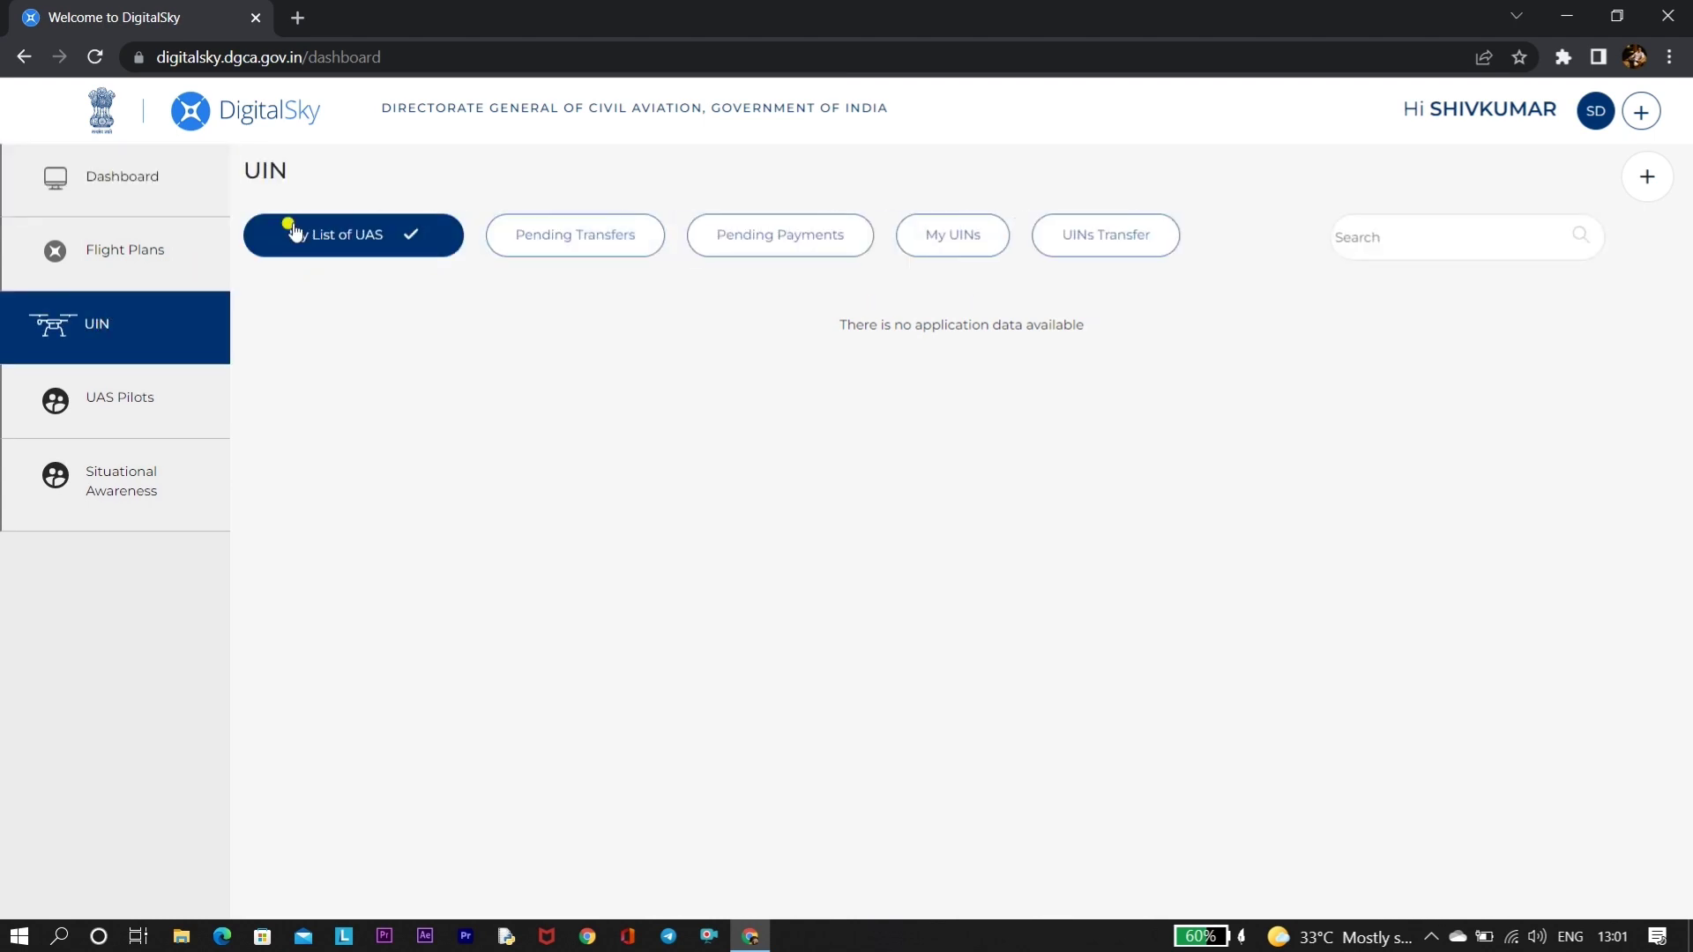
pyautogui.click(537, 241)
pyautogui.click(754, 242)
pyautogui.click(893, 239)
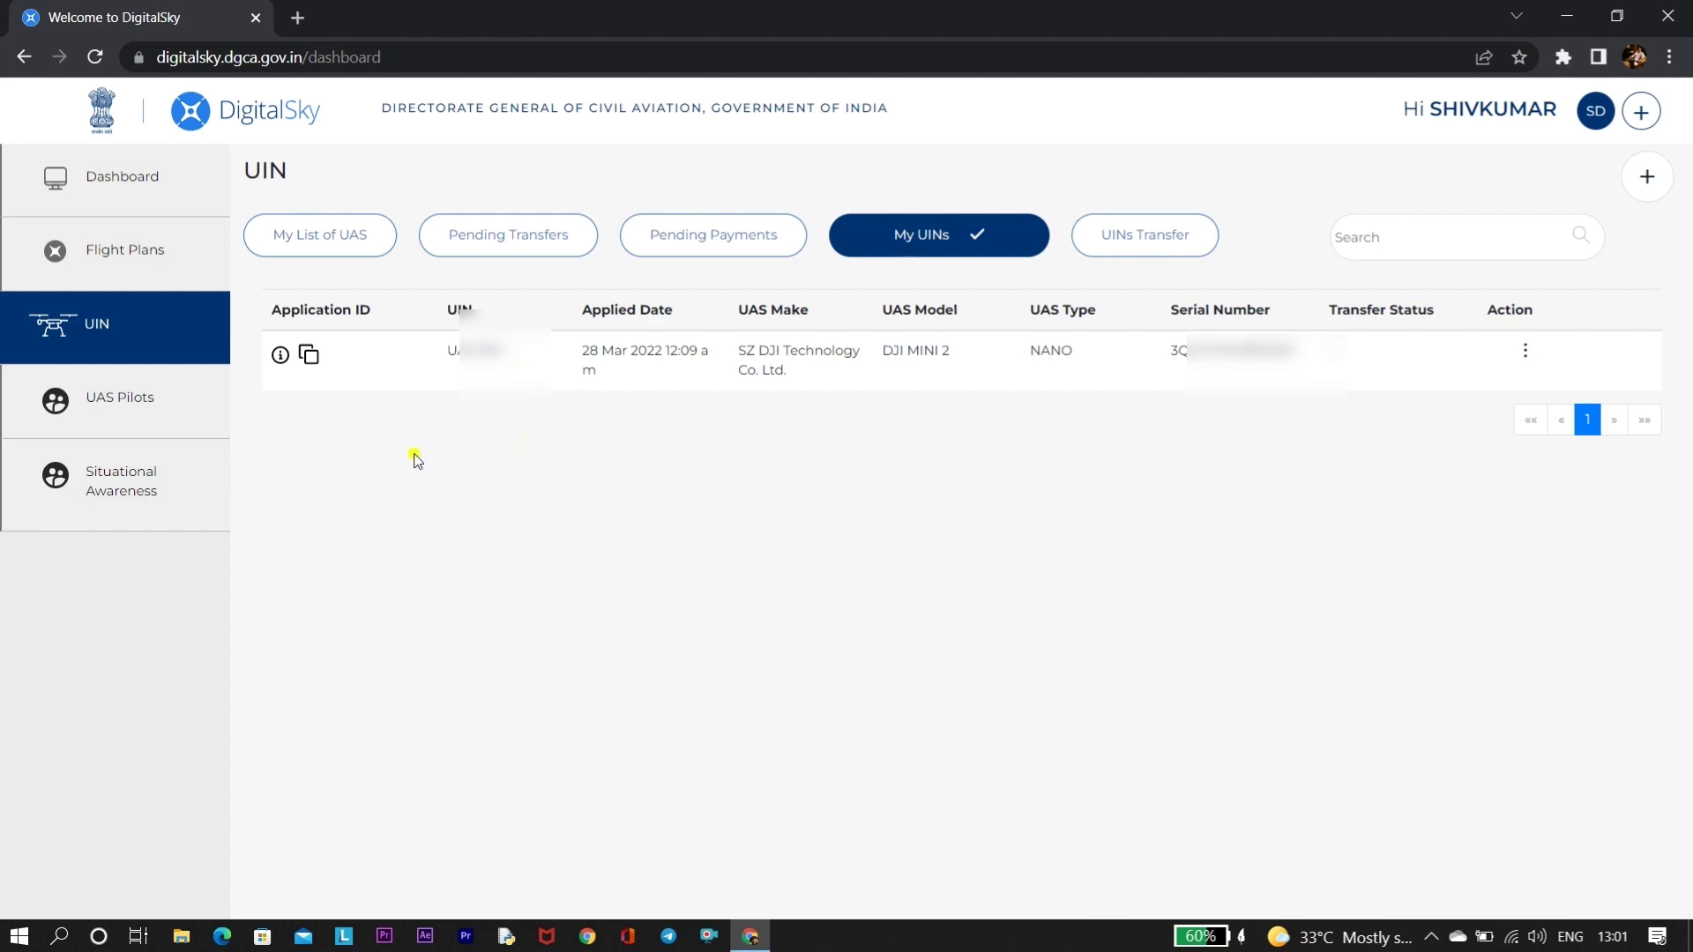
pyautogui.click(130, 408)
pyautogui.click(128, 339)
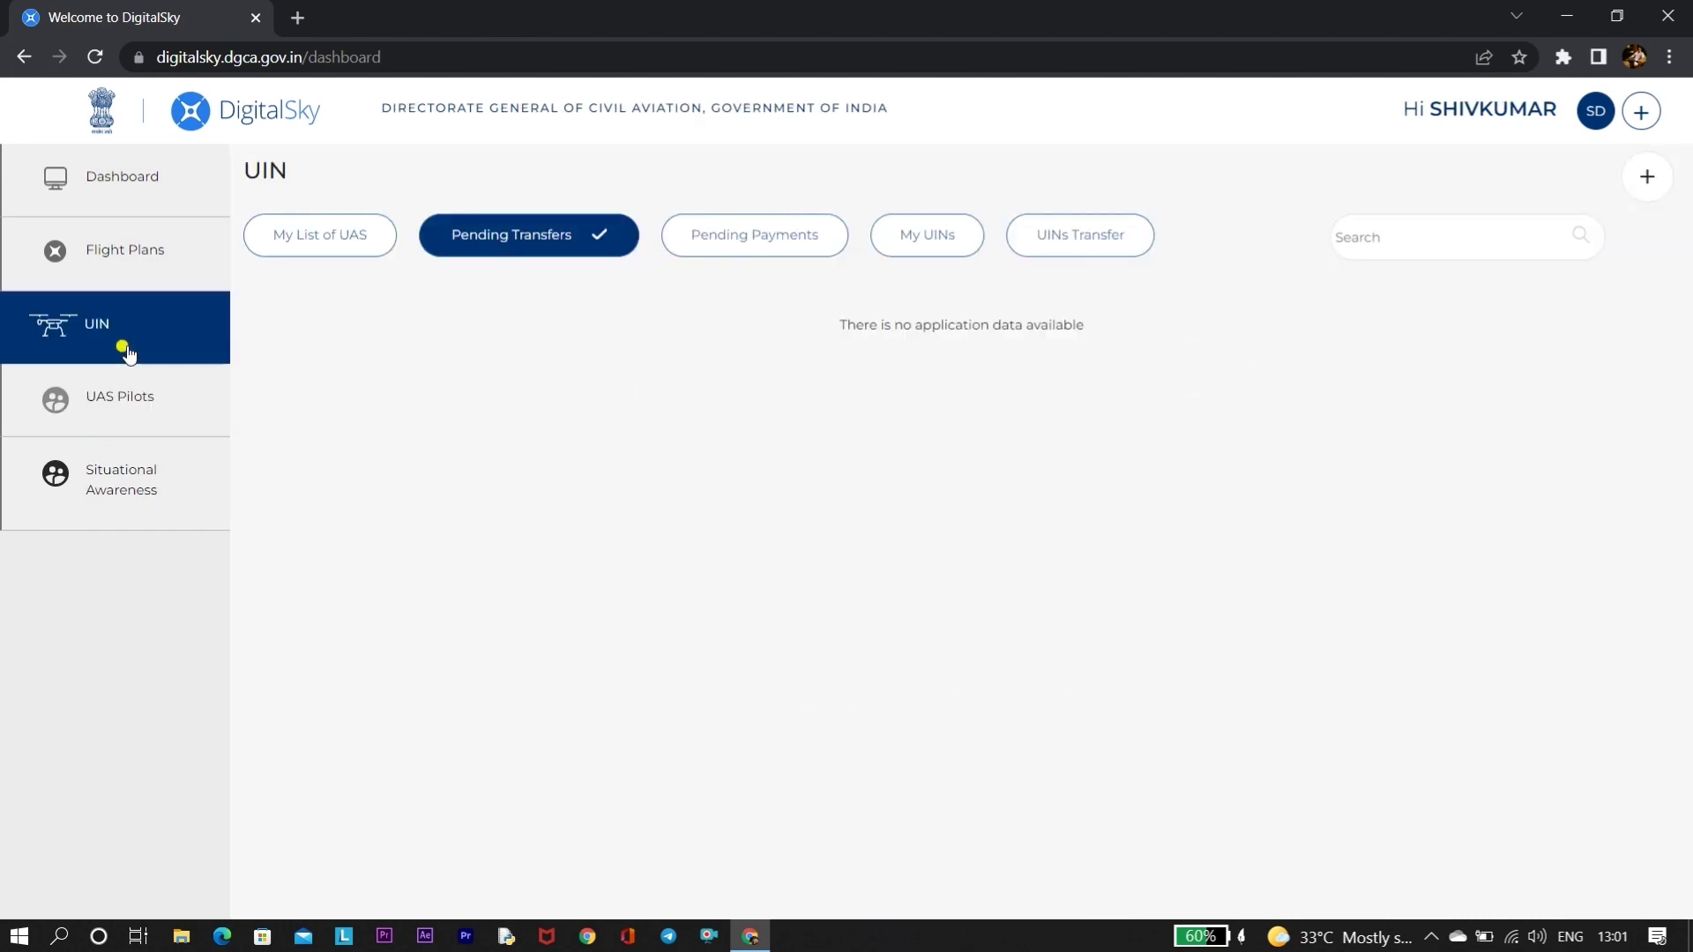